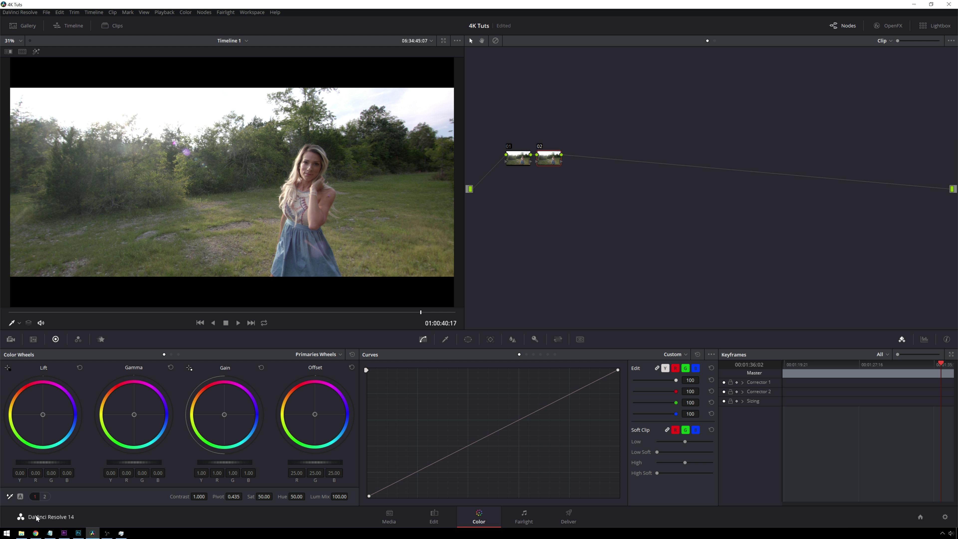
Swap the red and green channels, then the red and blue channels, of node 02 in the RGB Mixer.
click(45, 496)
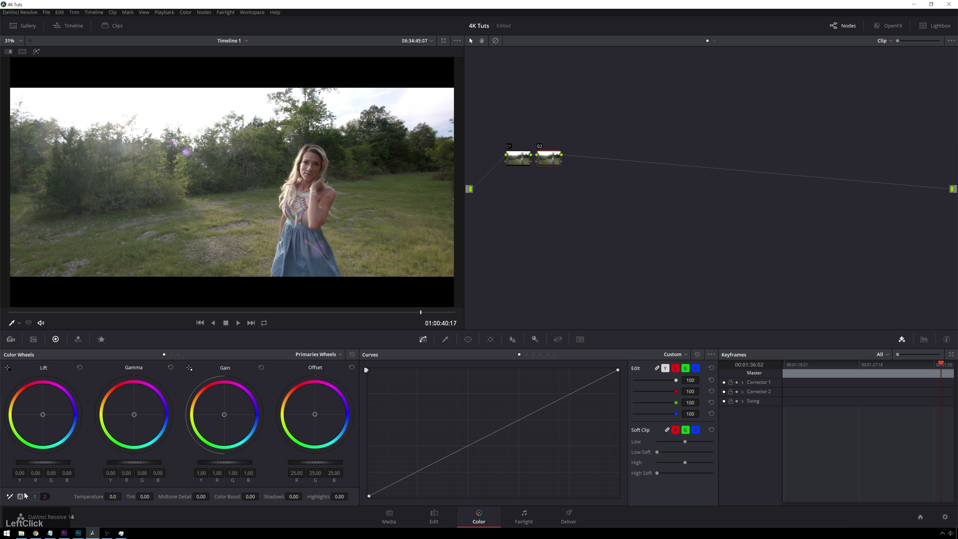
click(35, 497)
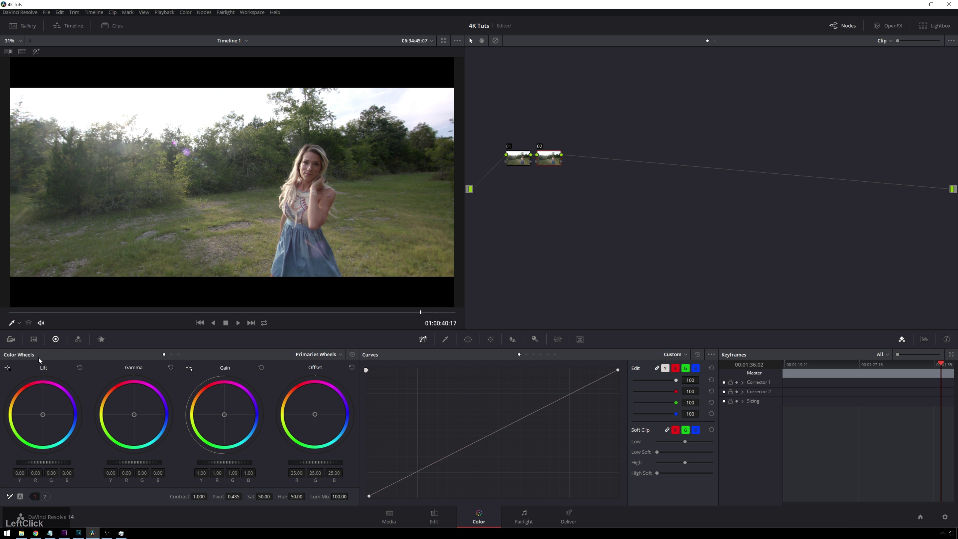
click(78, 340)
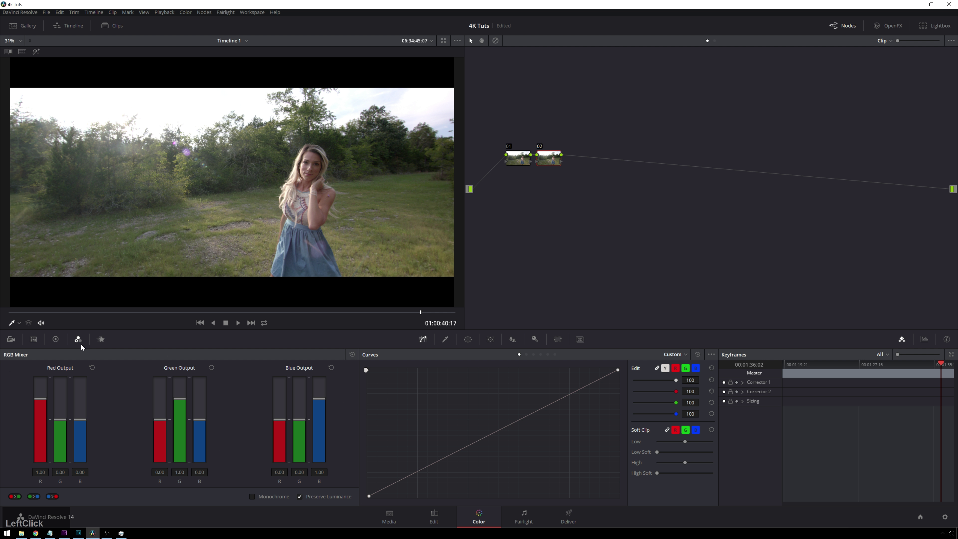
click(15, 496)
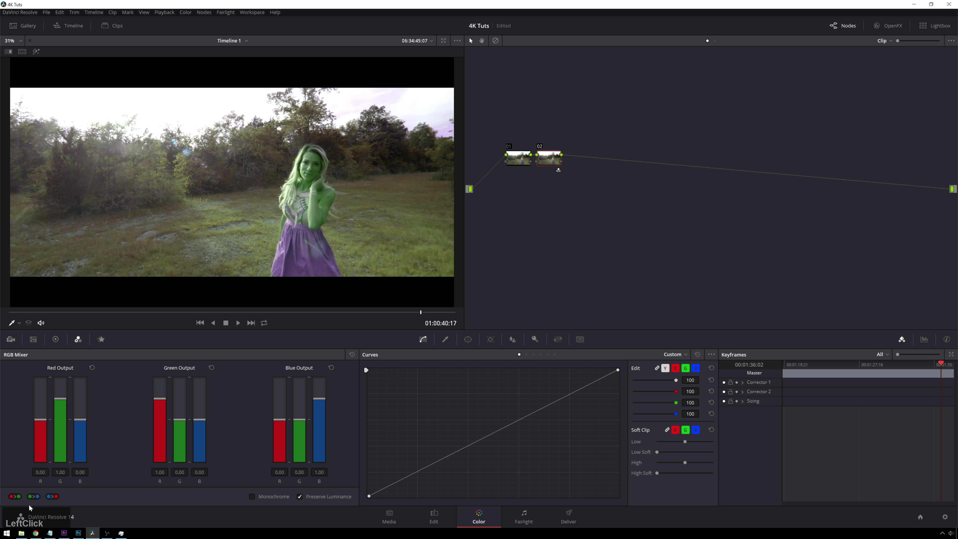
click(52, 496)
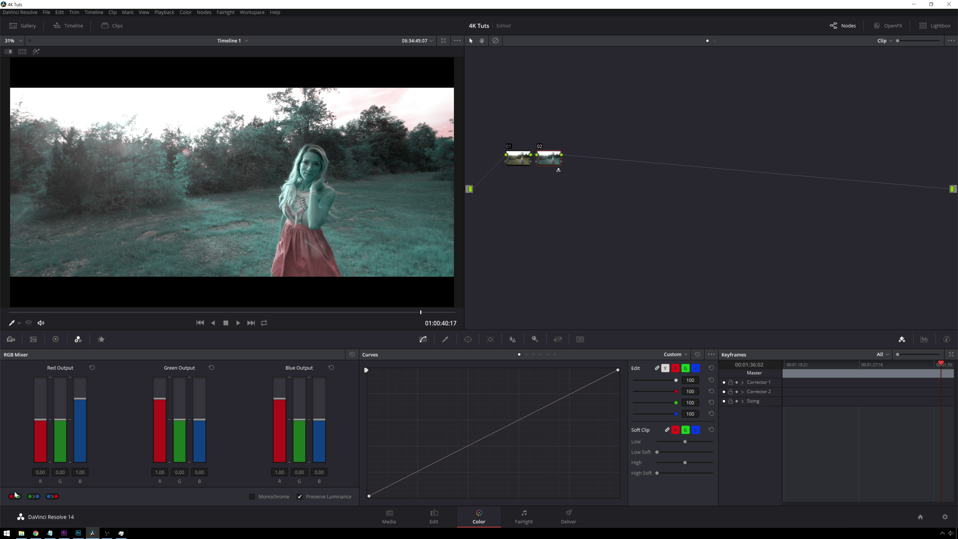
Set the Hue of node 02 to 100, then reset the node's grade.
click(56, 339)
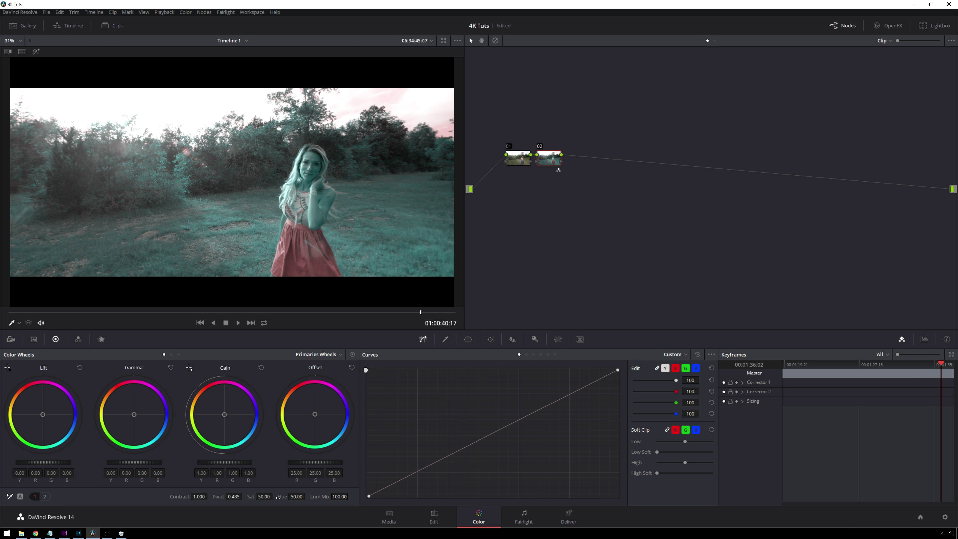
drag(296, 496, 307, 496)
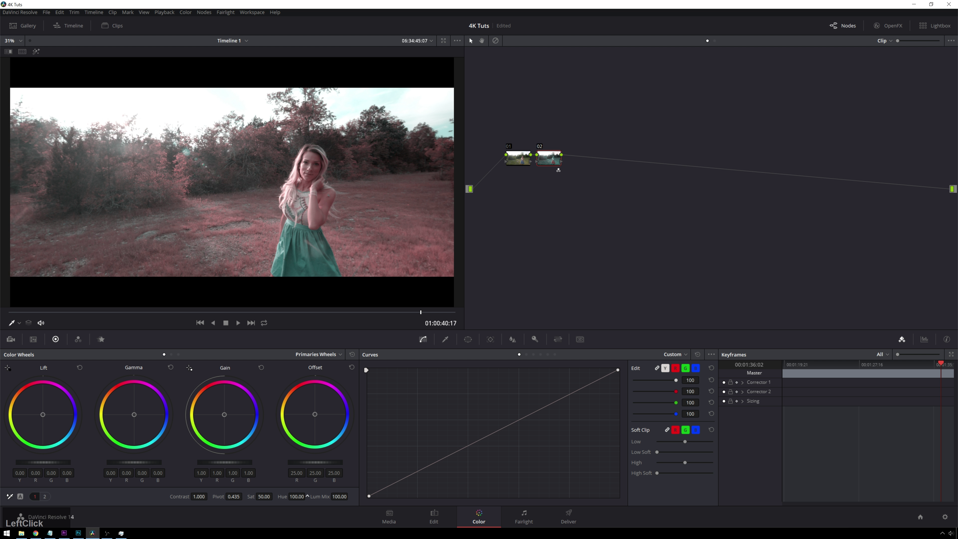
right_click(557, 157)
click(560, 161)
Try the 3D LUT "Two Strip and then some" from House LUTs Log on node 02, then undo it.
right_click(553, 158)
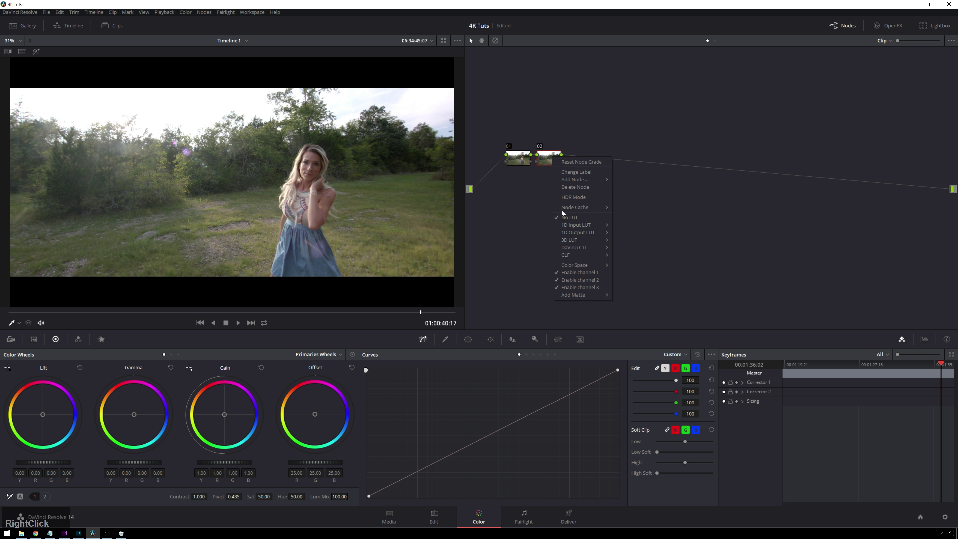
mouse_move(585, 240)
mouse_move(663, 331)
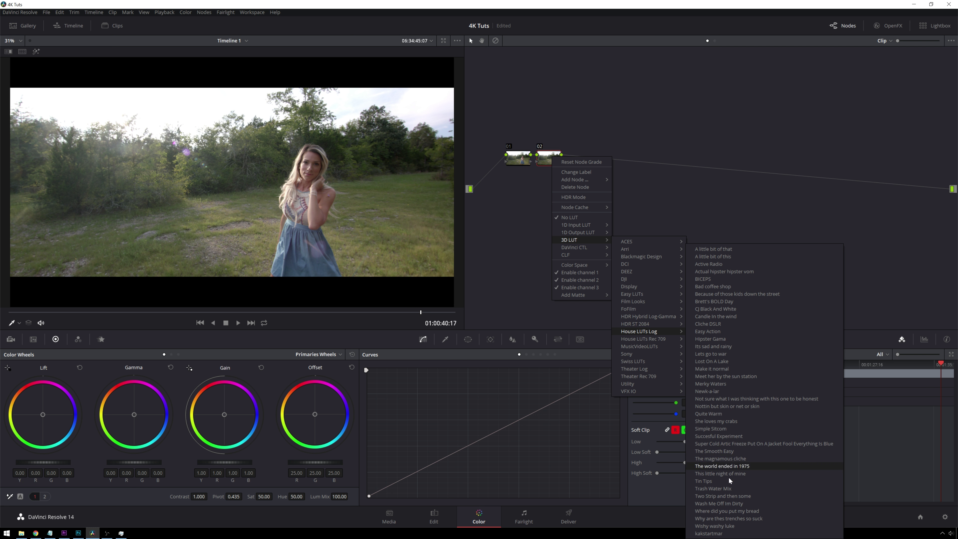
click(727, 498)
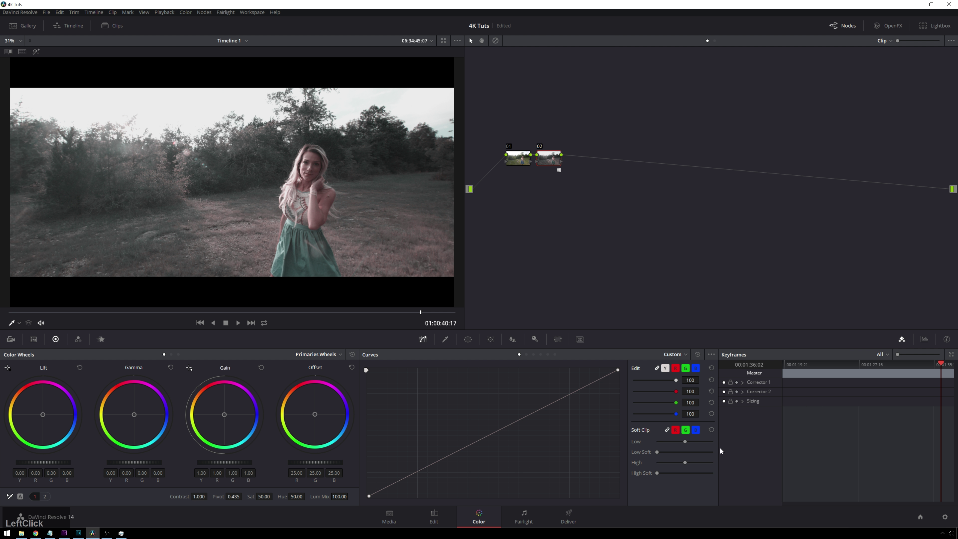
key(ctrl+z)
click(555, 164)
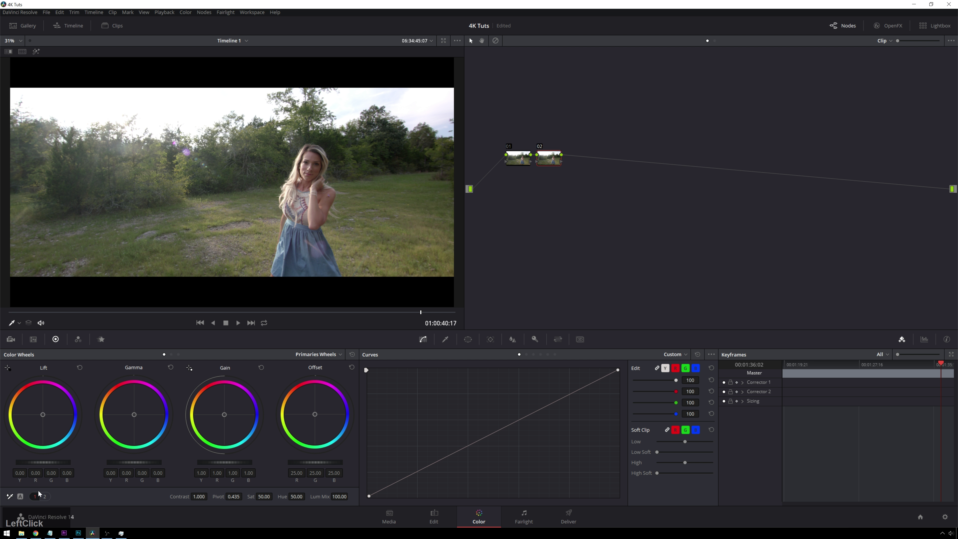
On node 02, swap red with green and then red with blue in the RGB Mixer, and set Hue to 100.
click(78, 339)
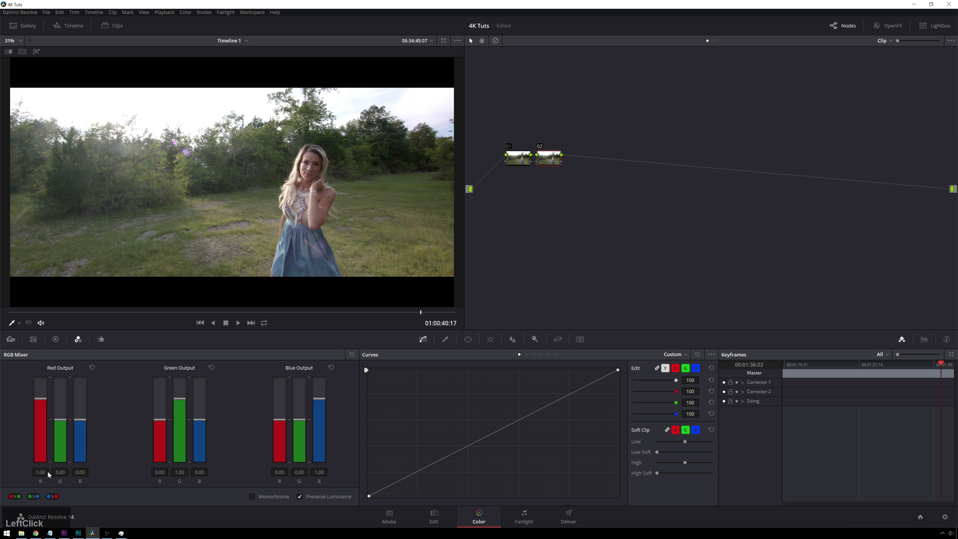
click(15, 496)
click(55, 496)
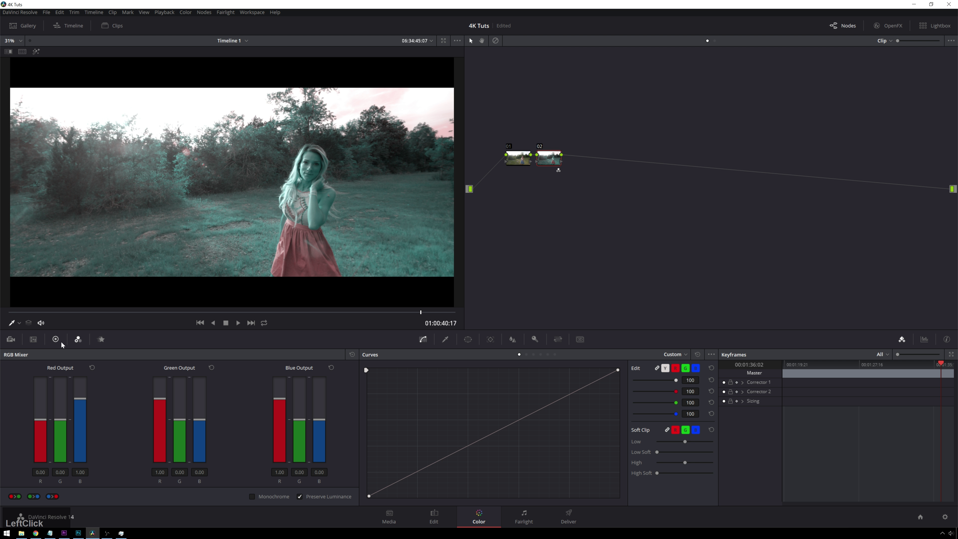
click(55, 339)
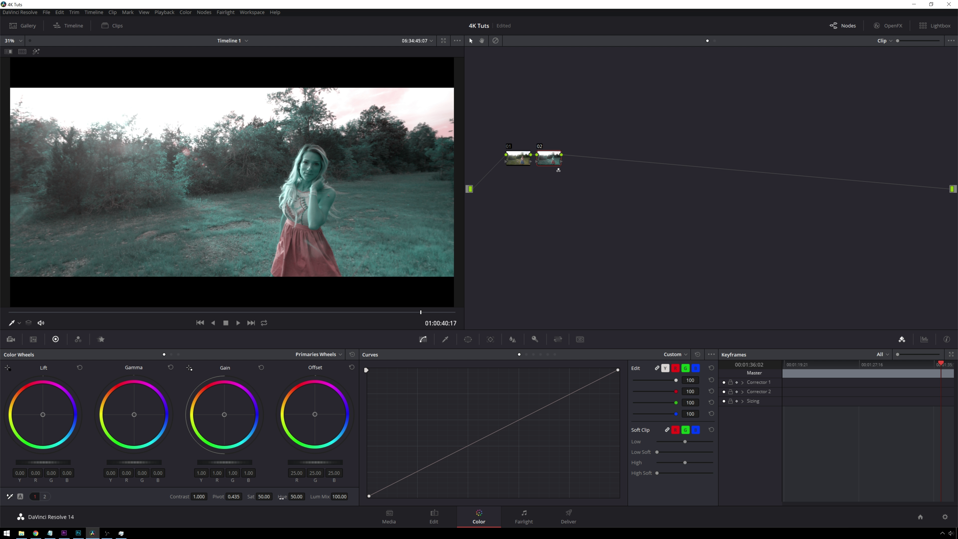
drag(296, 496, 544, 430)
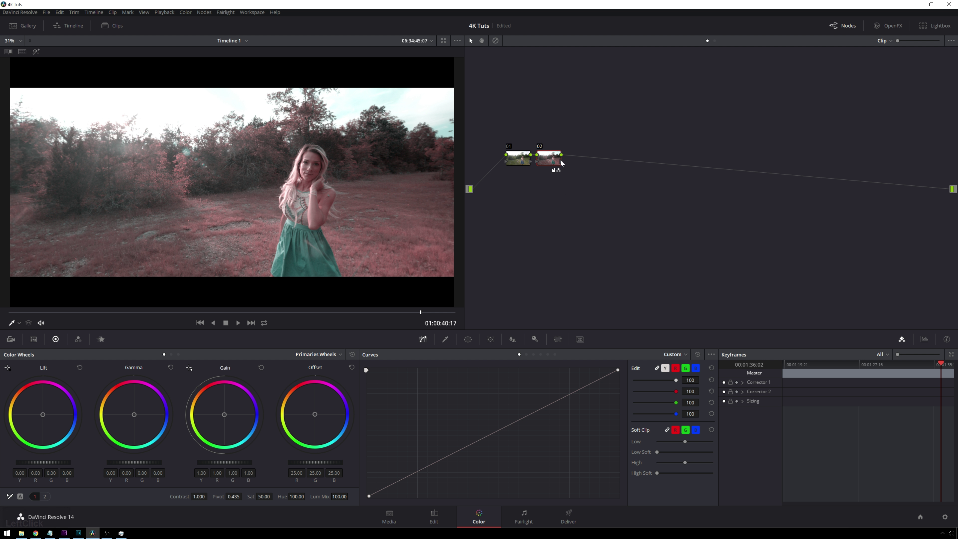
Move node 02 away from node 01 and add a layer node placed slightly below it.
drag(551, 158, 595, 152)
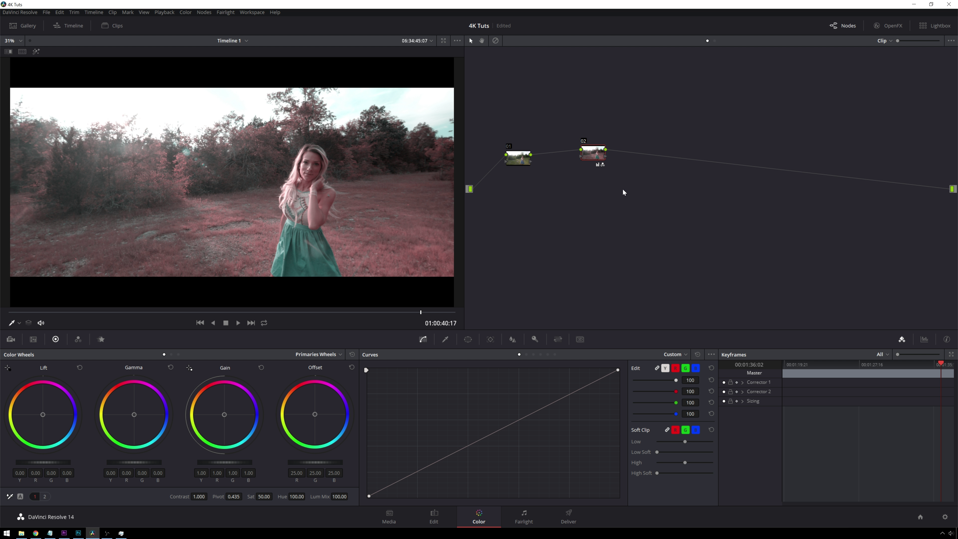
key(alt+l)
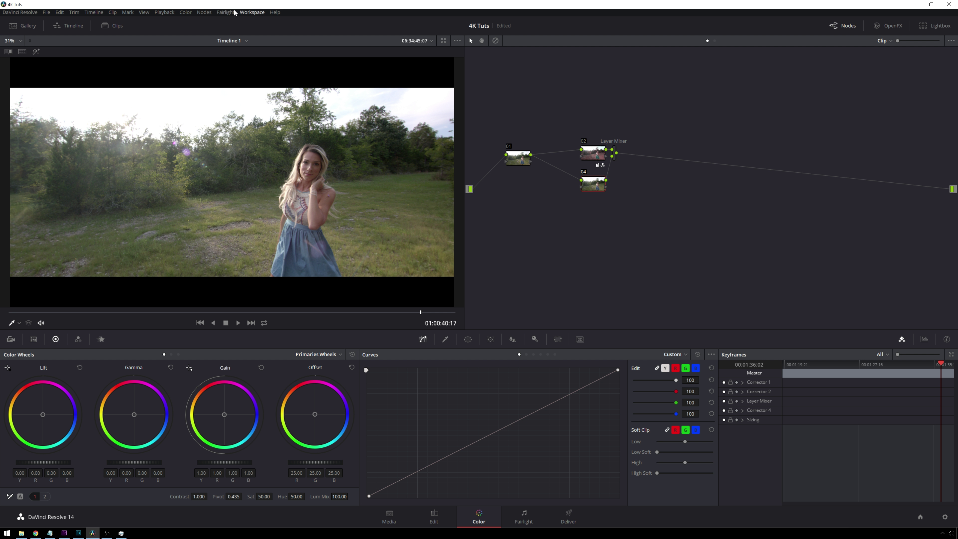
click(204, 12)
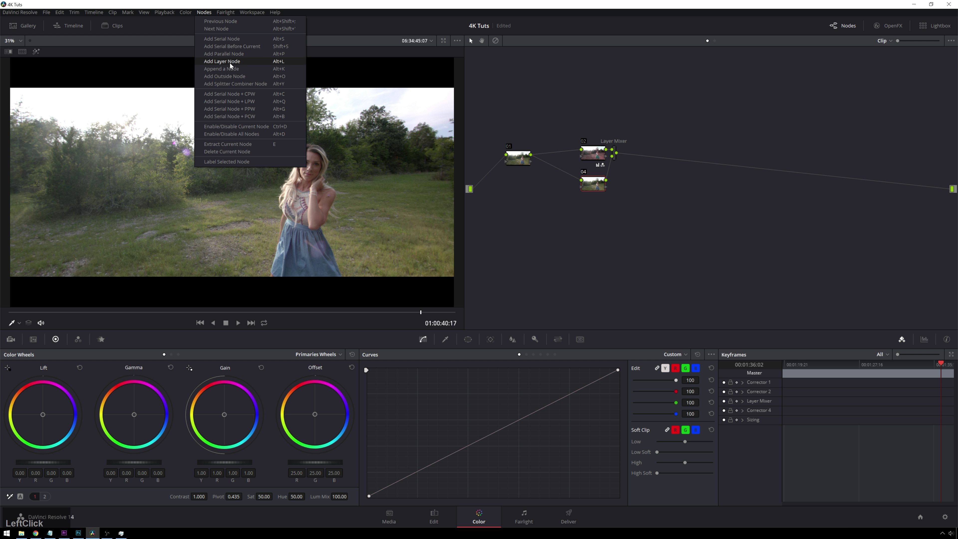
drag(597, 181, 601, 189)
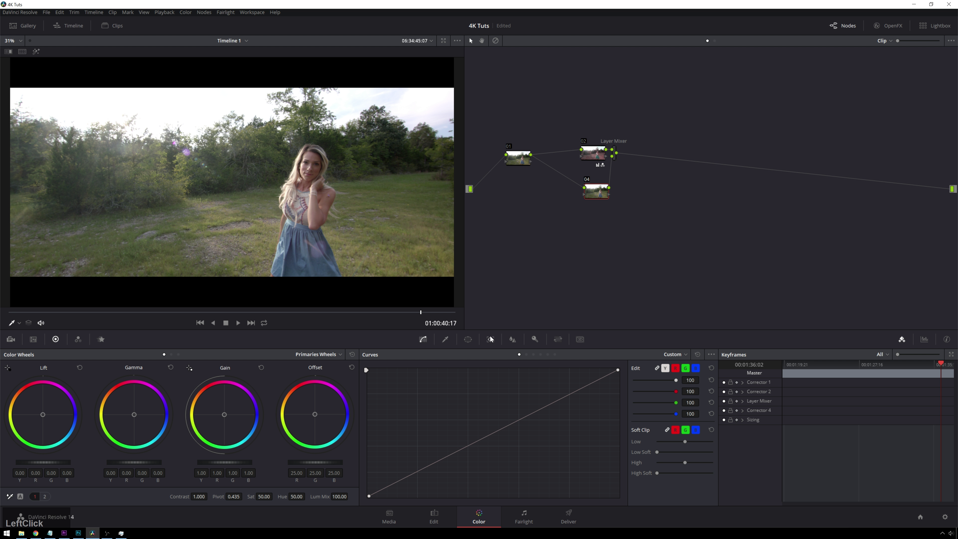
Isolate the woman's skin and hair on node 04 with the HSL Qualifier, using Blur Radius 7.2 and Luminance High 76.7.
click(447, 339)
click(313, 152)
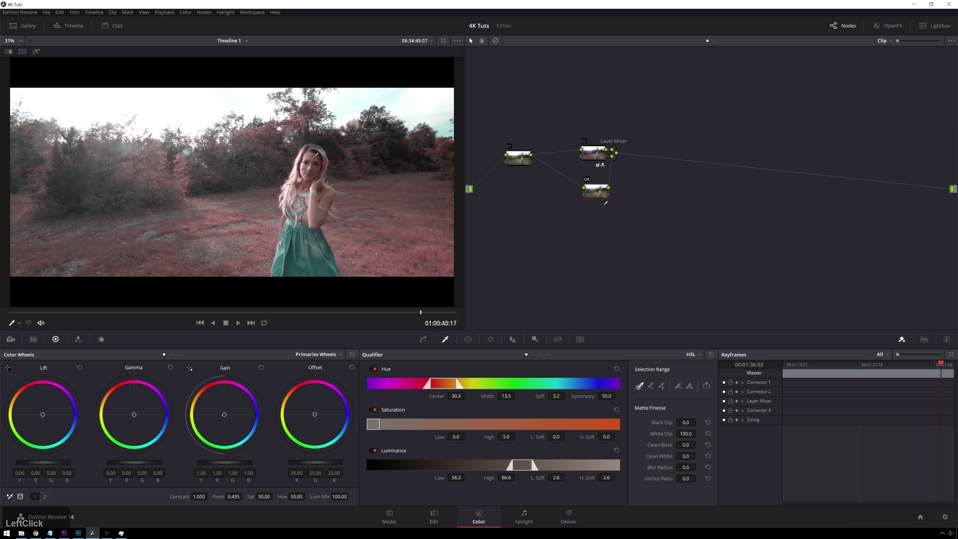
key(shift+h)
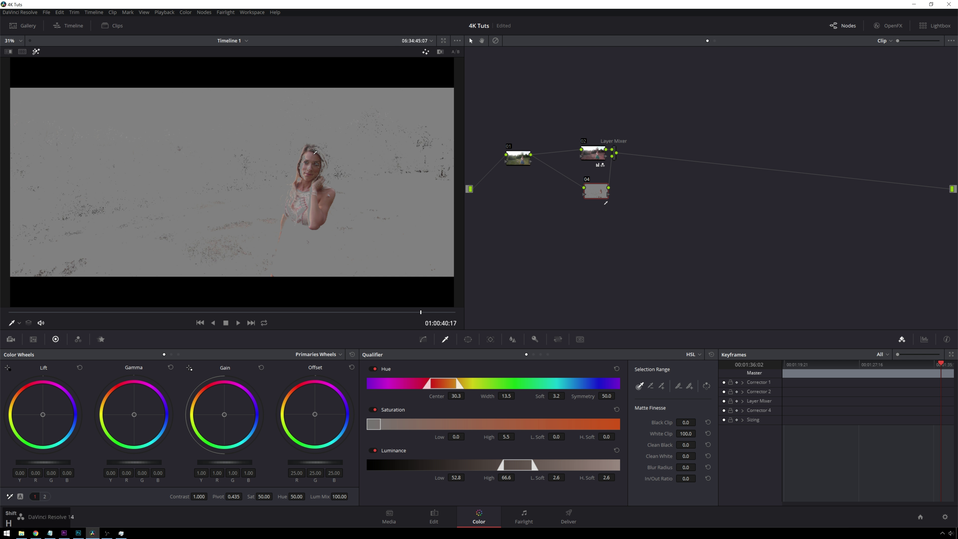
drag(685, 467, 698, 467)
drag(535, 465, 560, 465)
key(shift+h)
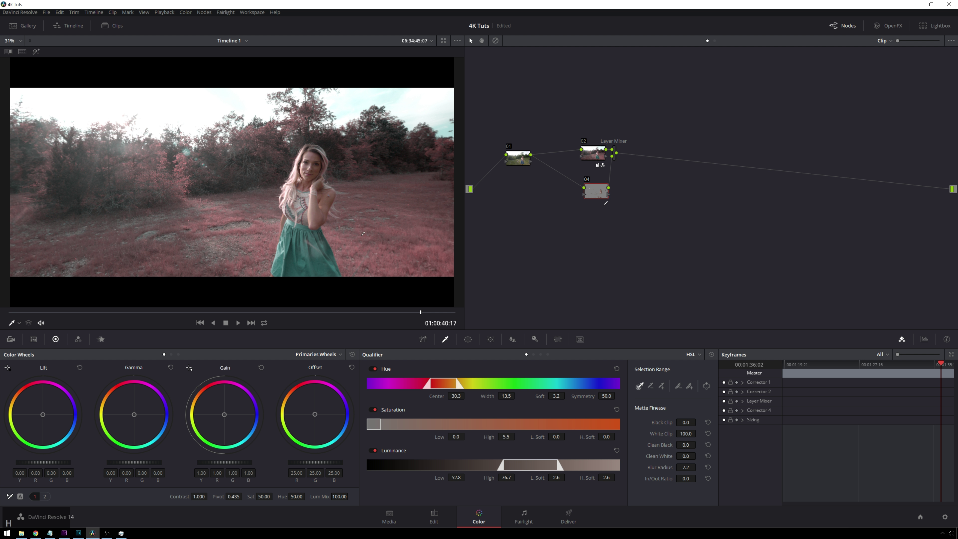
Turn on looping and play the clip from about 01:00:34:12 to review the skin isolation.
click(263, 312)
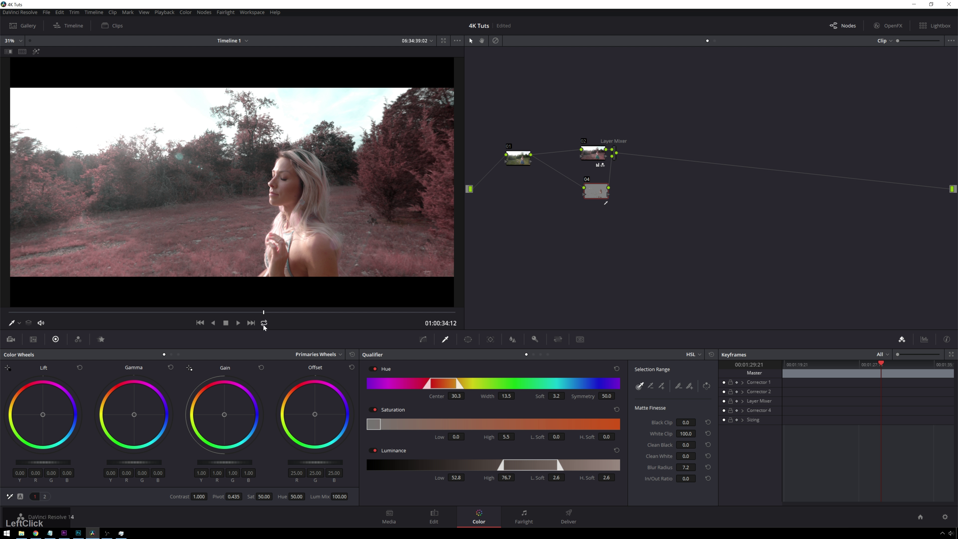
click(268, 321)
key(space)
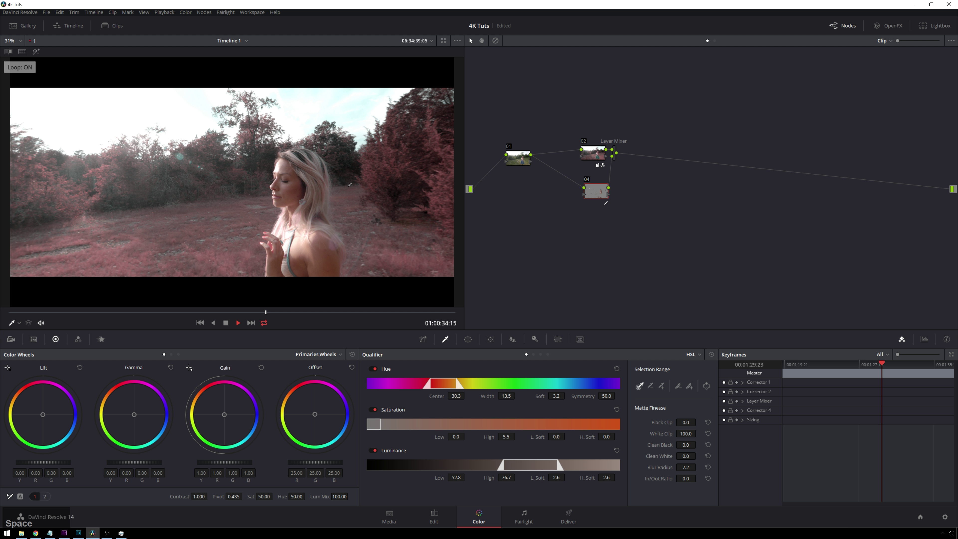
Spread out the Layer Mixer and node 02, then add a serial node before node 02, placed between nodes 01 and 02.
click(619, 161)
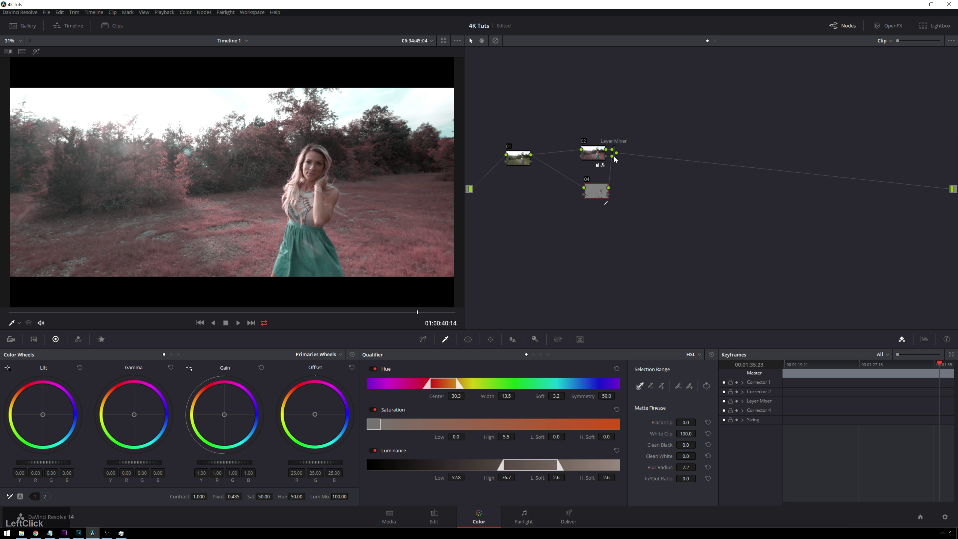
mouse_move(614, 156)
mouse_down()
mouse_move(626, 161)
mouse_move(602, 162)
mouse_up()
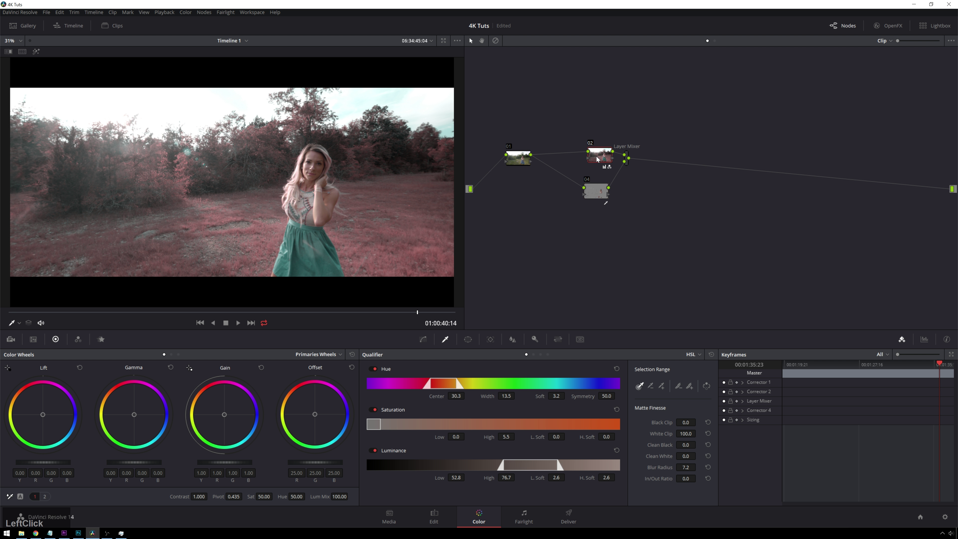
key(shift+s)
drag(601, 219, 564, 154)
On node 05, shape the Hue Vs Hue curve with points at input hue 322.20 rotated 180 and input hue 151.80 rotated -115.92.
click(431, 342)
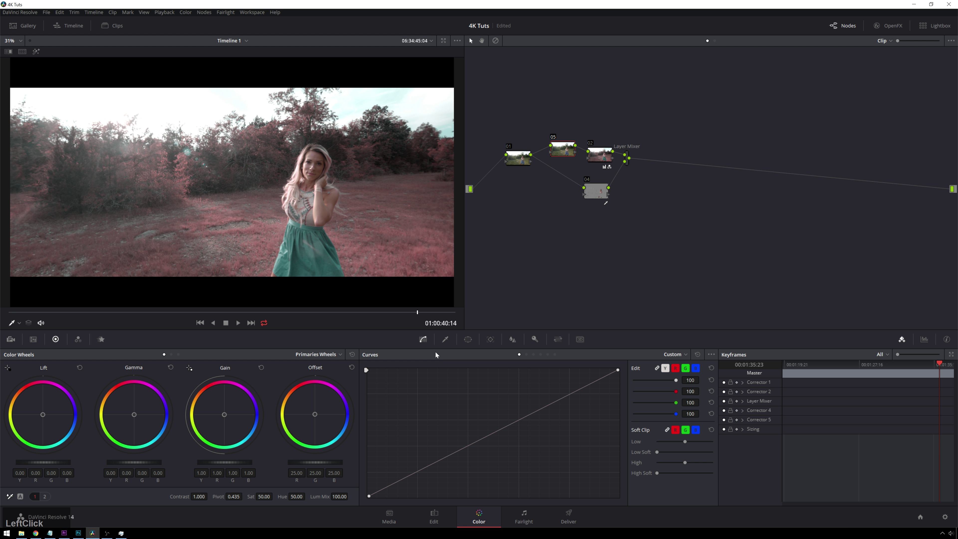
click(526, 355)
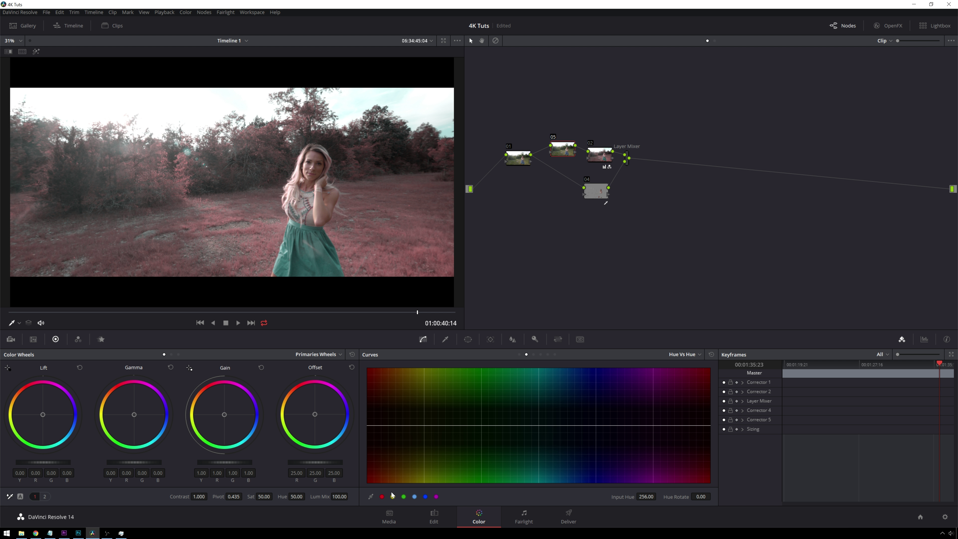
click(383, 497)
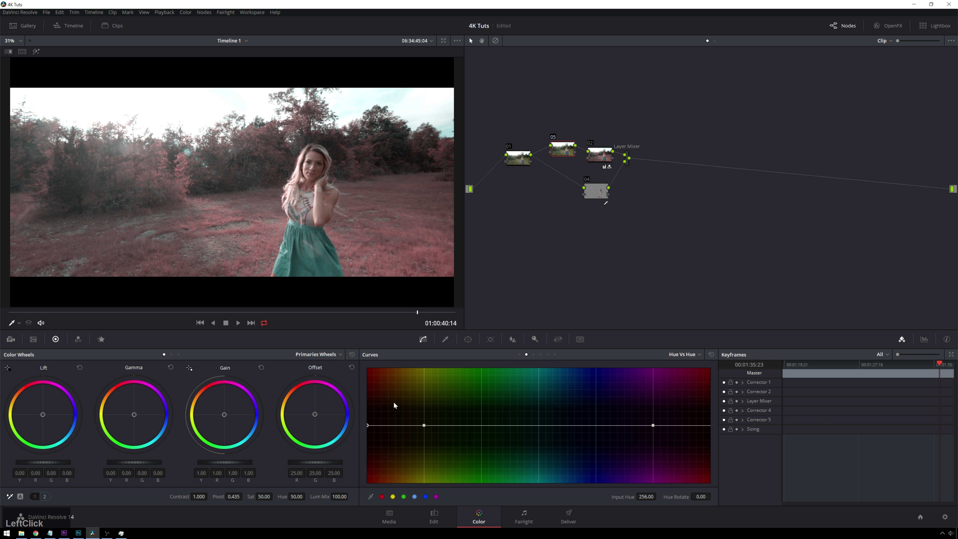
right_click(424, 425)
drag(485, 426, 436, 369)
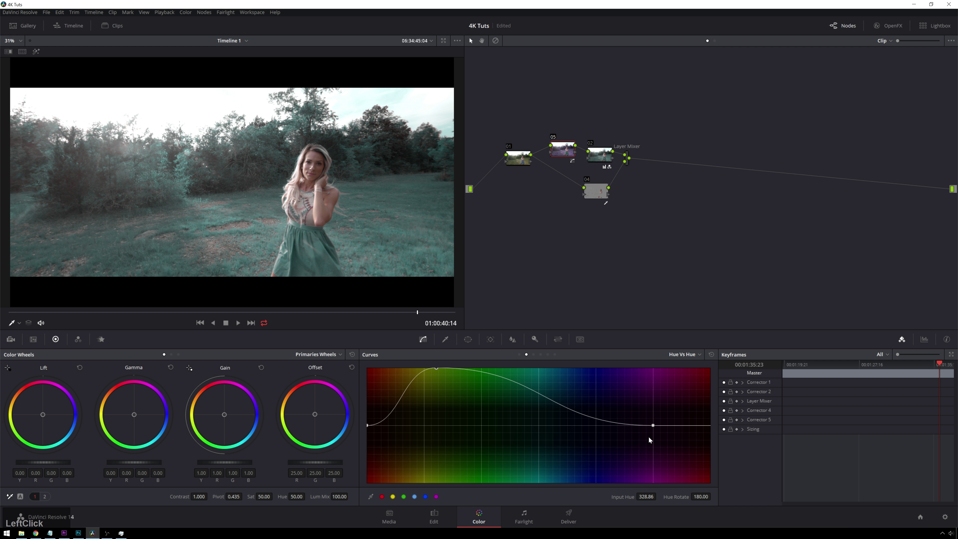
drag(653, 425, 612, 463)
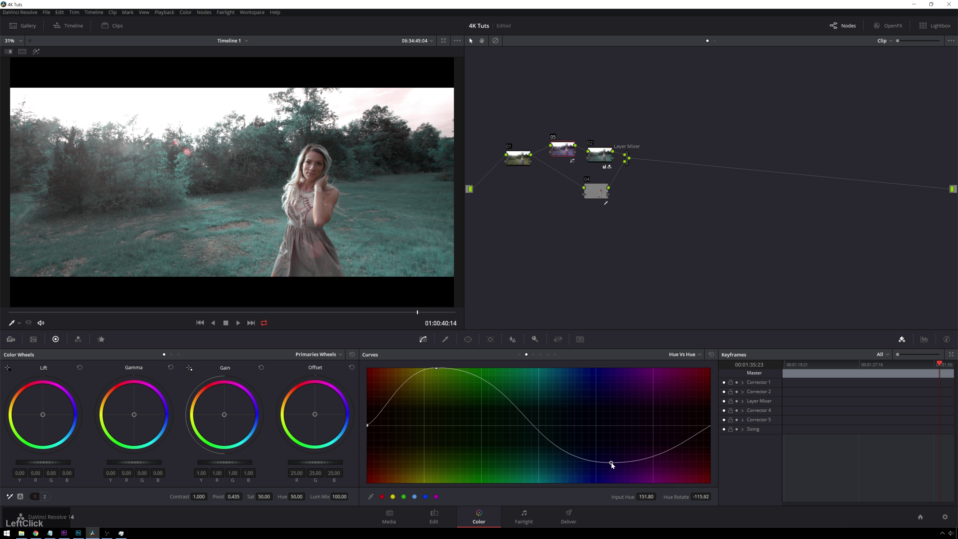
mouse_move(434, 363)
mouse_down()
mouse_move(441, 379)
mouse_move(430, 363)
mouse_up()
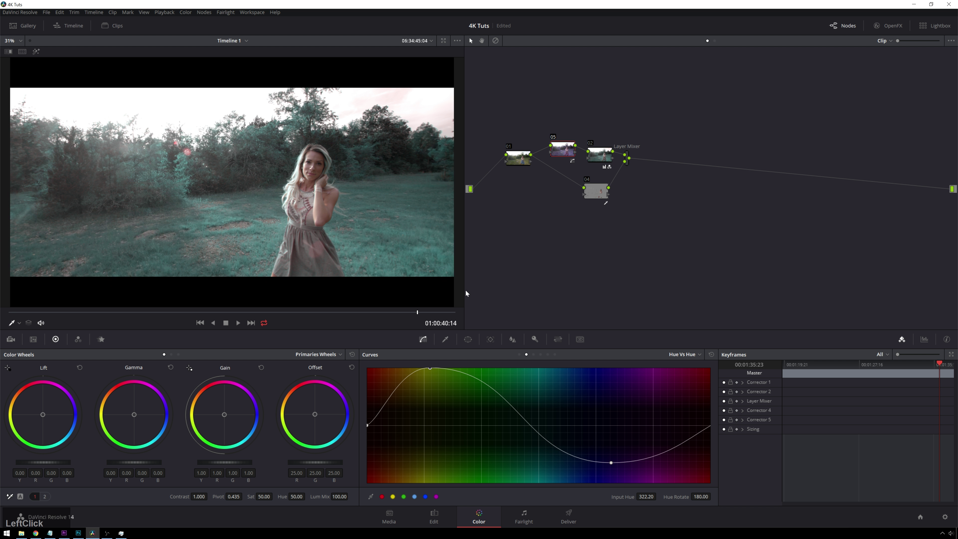
Highlight the output of node 05 and of node 02 in the viewer to compare how each shifts the colors.
key(shift+h)
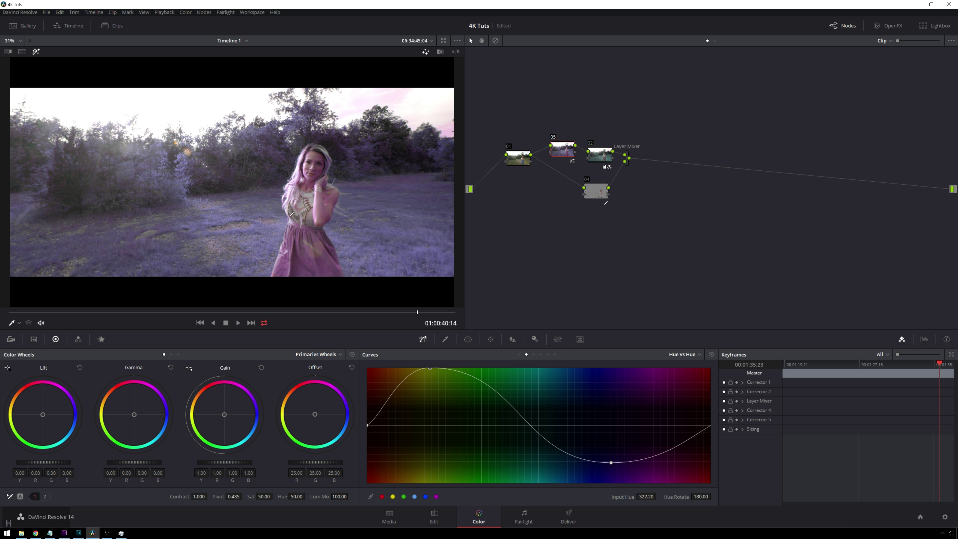
key(shift+h)
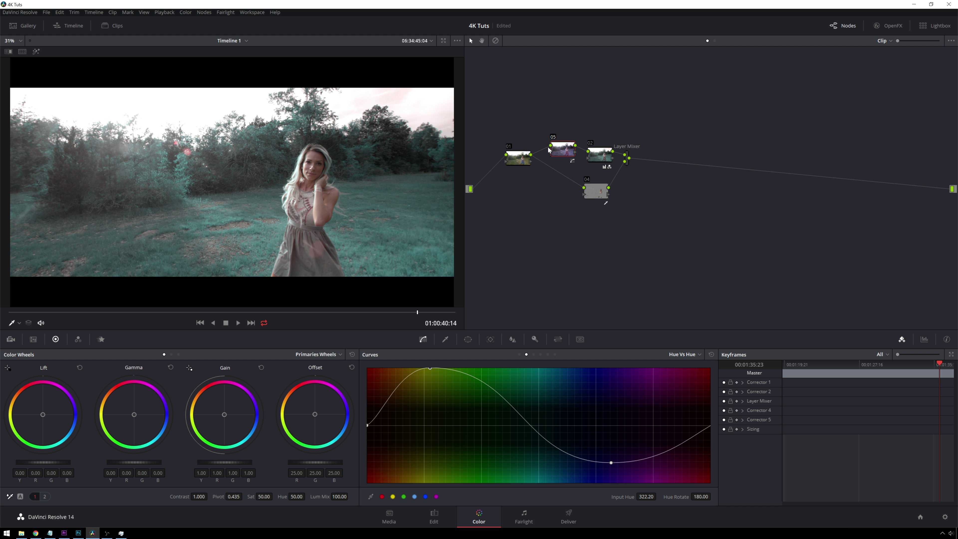
click(600, 163)
key(shift+h)
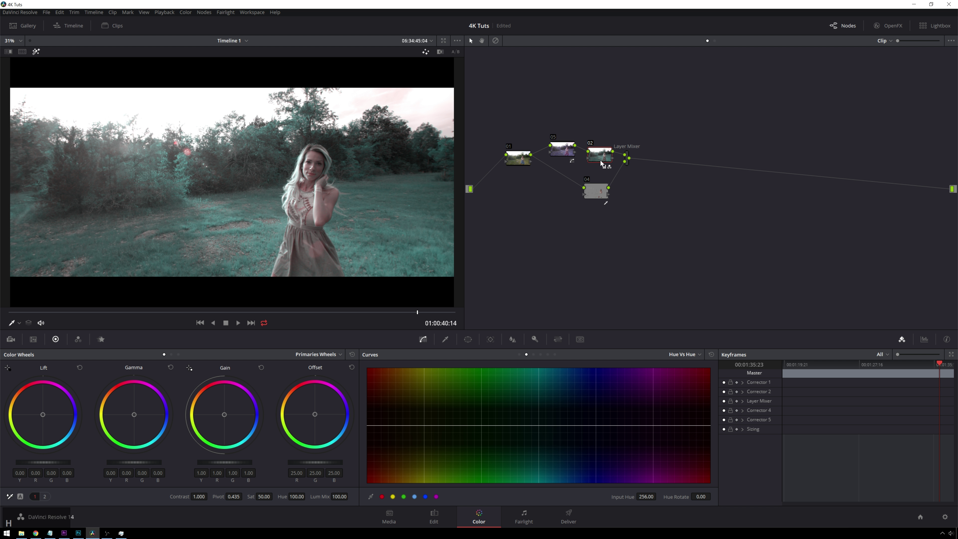
Highlight the output of node 04 in the viewer to examine the isolated skin key, and return to the full grade.
key(shift+h)
click(599, 194)
key(shift+h)
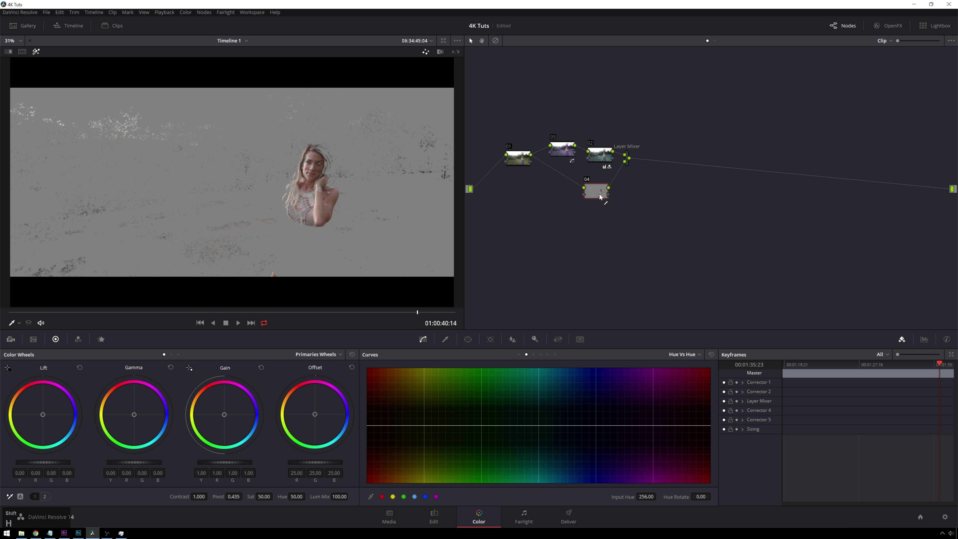
key(shift+h)
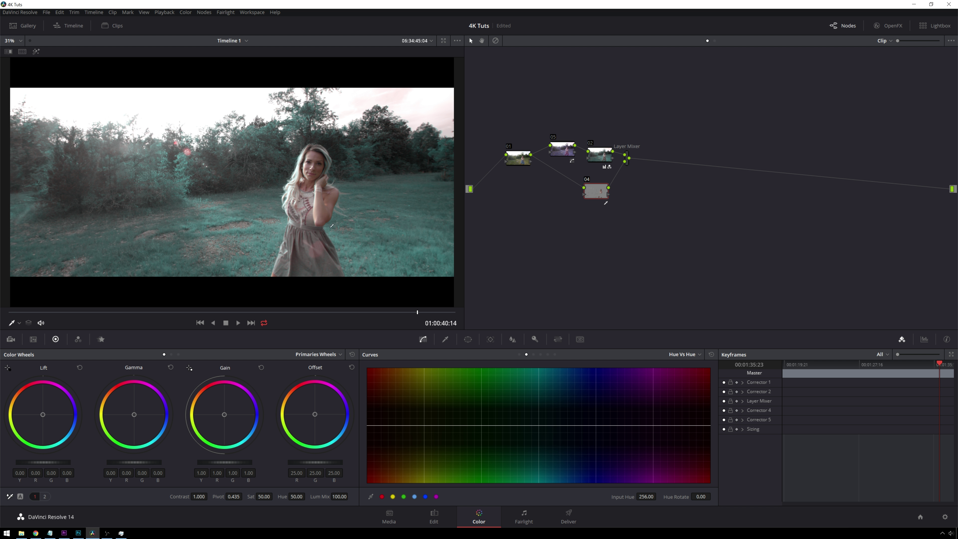
Add a layer node below node 04 and sample the blue skirt with the HSL qualifier, checking the key in highlight view.
click(594, 191)
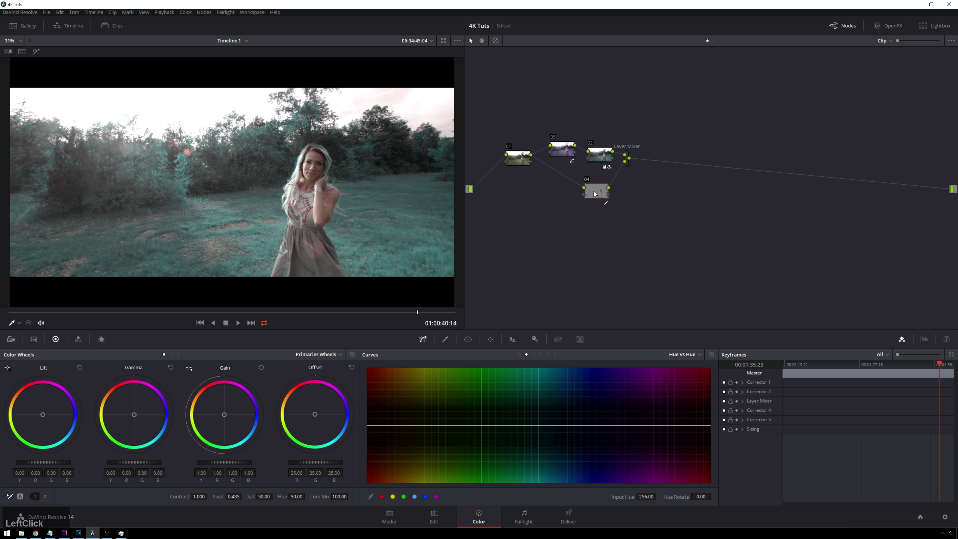
key(alt+l)
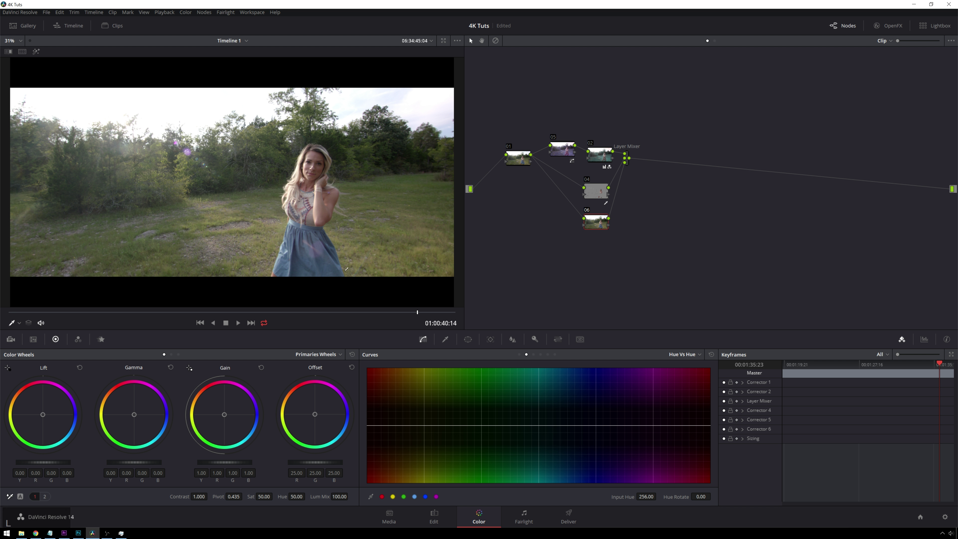
click(304, 260)
click(712, 355)
click(446, 340)
click(314, 259)
key(shift+h)
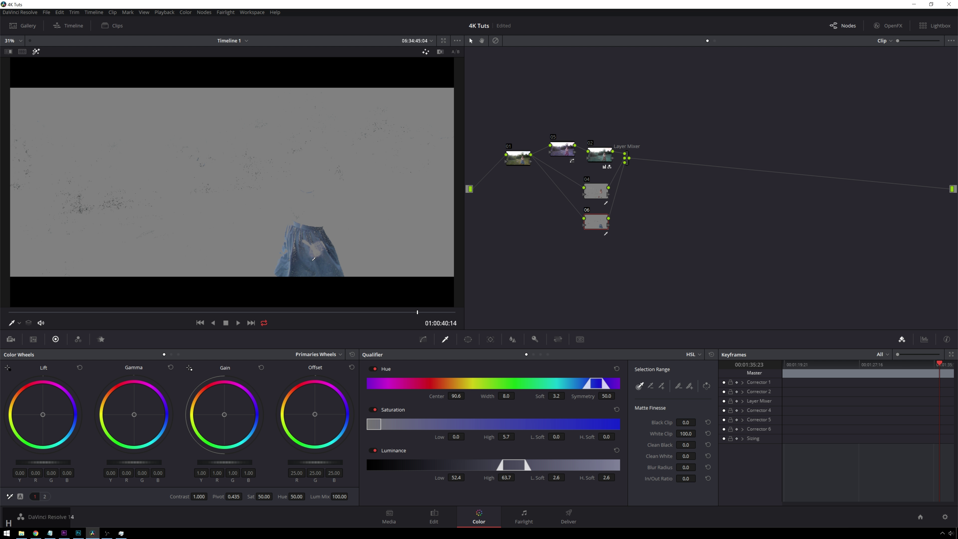
click(309, 267)
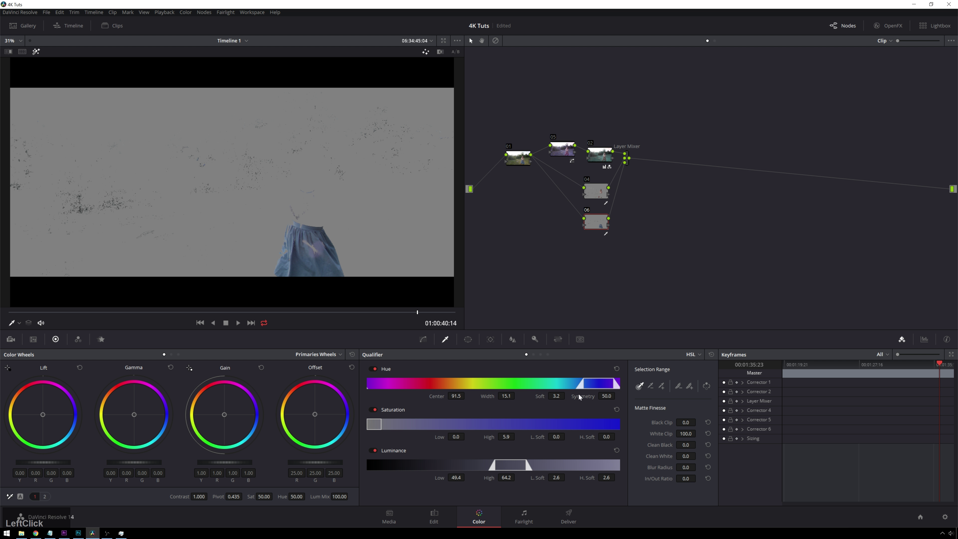
Refine node 06's skirt key with Blur Radius 12.0, Saturation Low 0.8 and Saturation L. Soft 1.8, and play the clip without highlight.
drag(685, 467, 698, 467)
drag(421, 438, 467, 436)
drag(540, 437, 550, 436)
key(shift+h)
key(space)
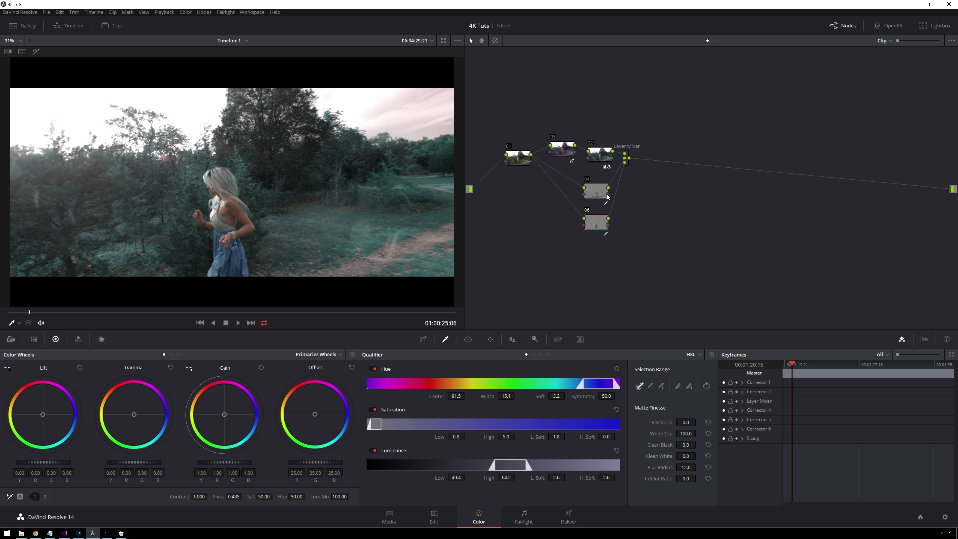
Adjust node 04's skin key to Hue Width 18.4 and Luminance Low 53.7 in highlight view, and play the clip.
click(608, 196)
key(shift+h)
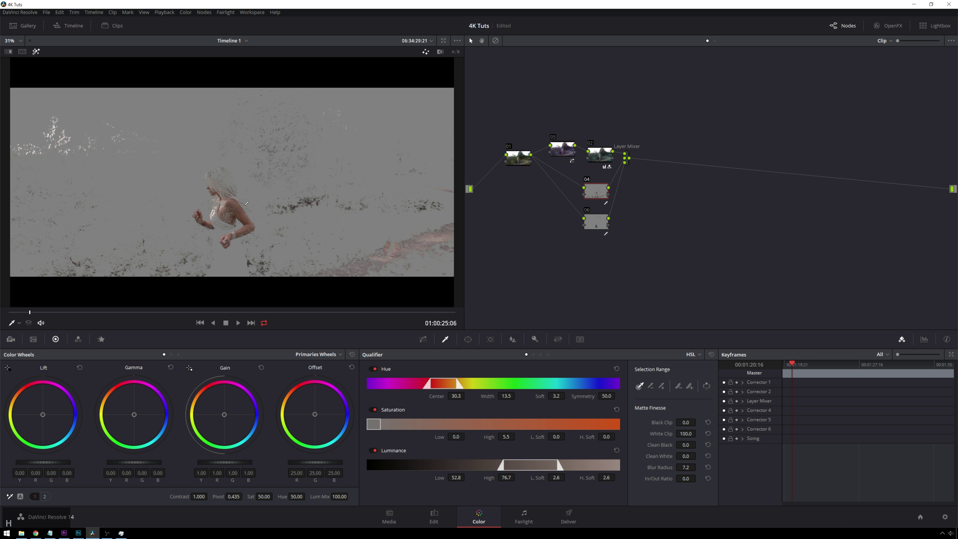
drag(476, 477, 459, 477)
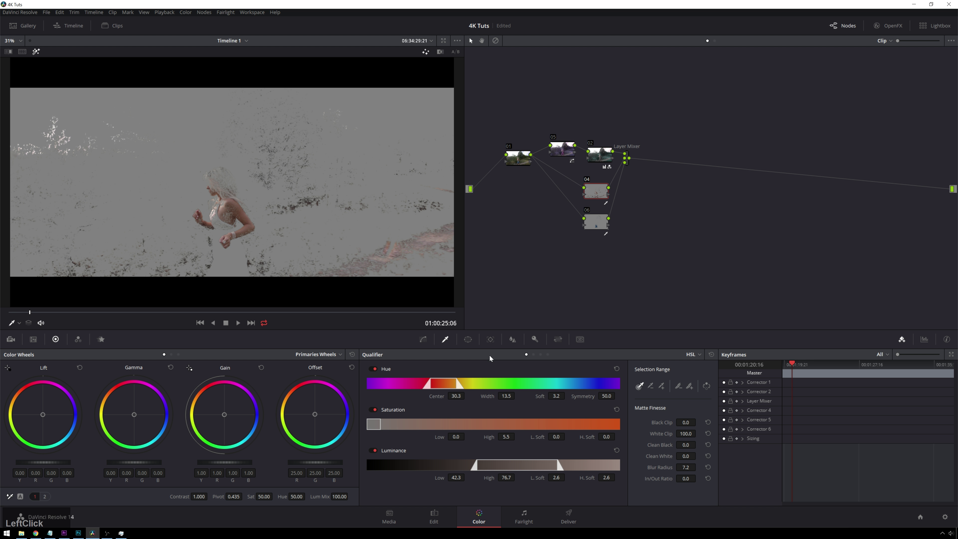
drag(489, 398, 518, 395)
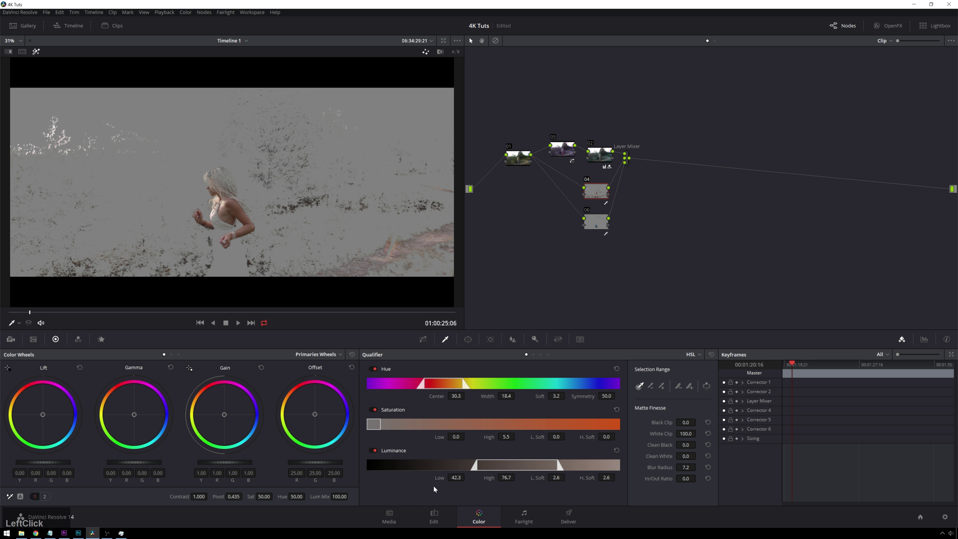
drag(456, 477, 475, 477)
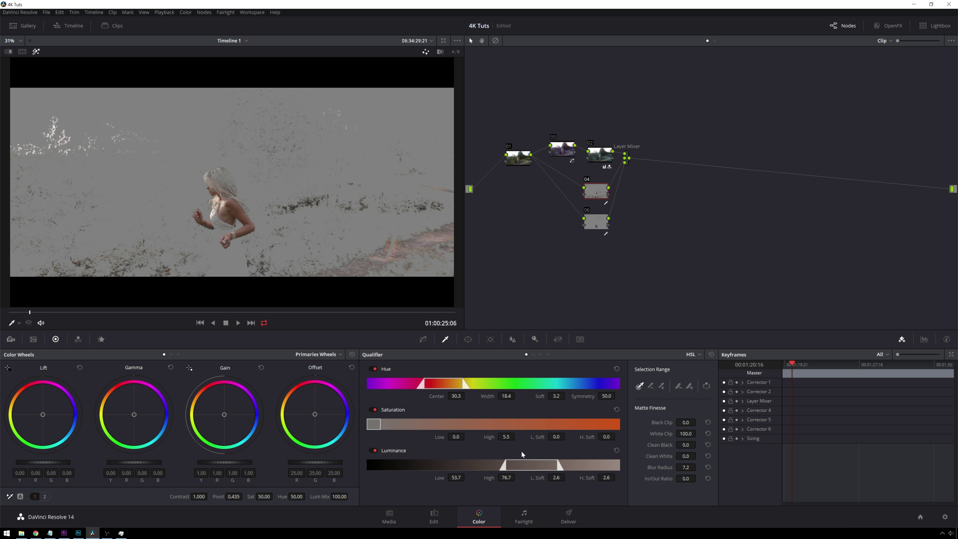
key(space)
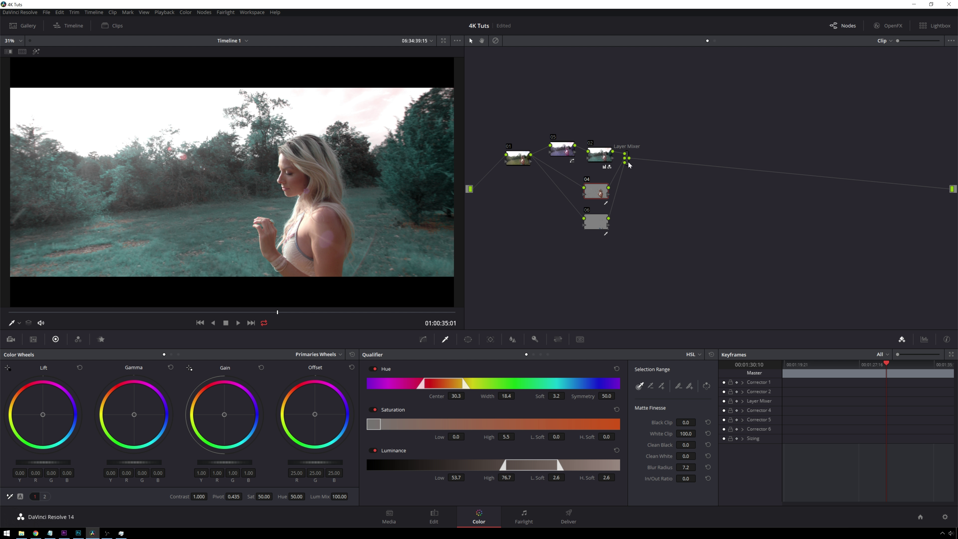
Add a serial node after the Layer Mixer and limit its qualifier to Luminance by turning off Hue and Saturation.
key(alt+s)
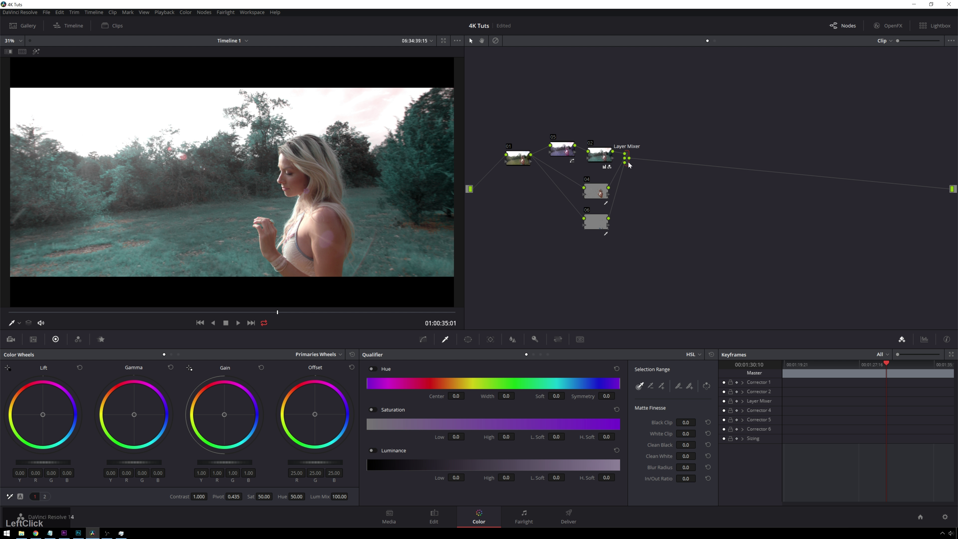
drag(642, 162, 666, 162)
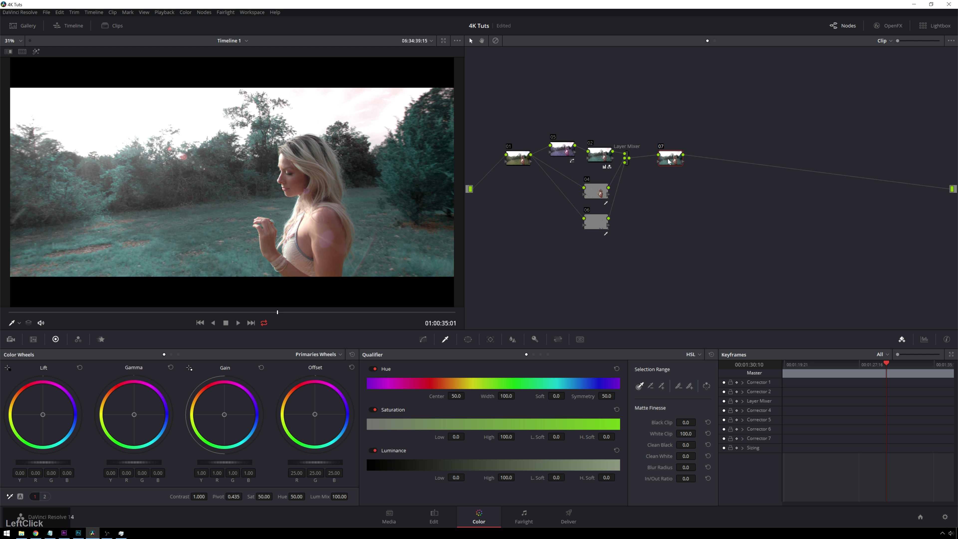
click(373, 417)
click(374, 410)
click(373, 369)
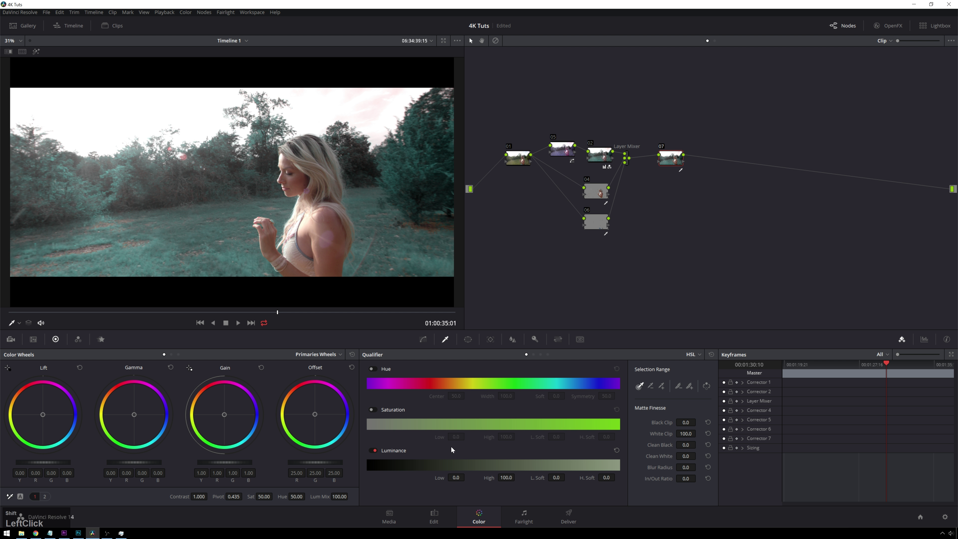
Key the bright areas in node 07 with Luminance Low 70.0, L. Soft 28.7 and Blur Radius 37.5, using highlight view.
key(shift+h)
drag(440, 480, 466, 478)
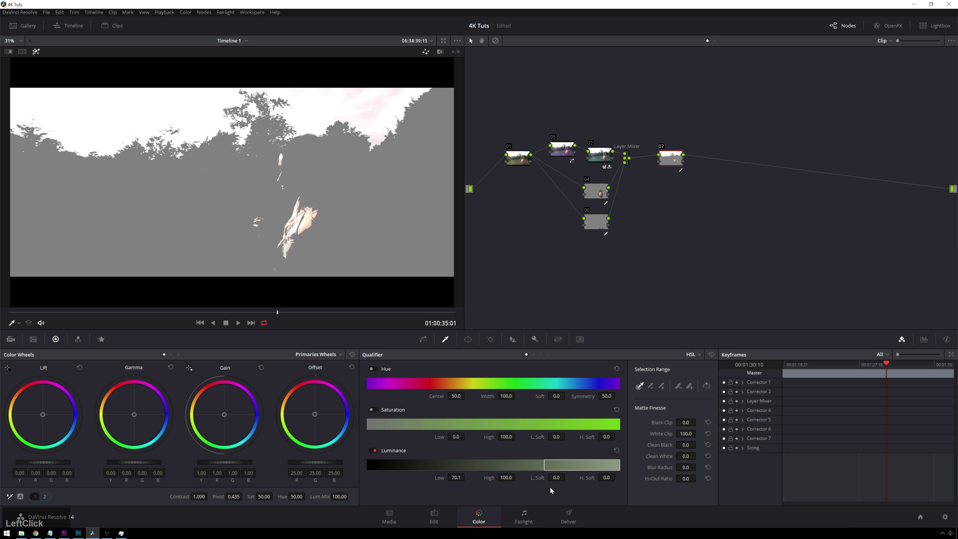
drag(556, 478, 567, 478)
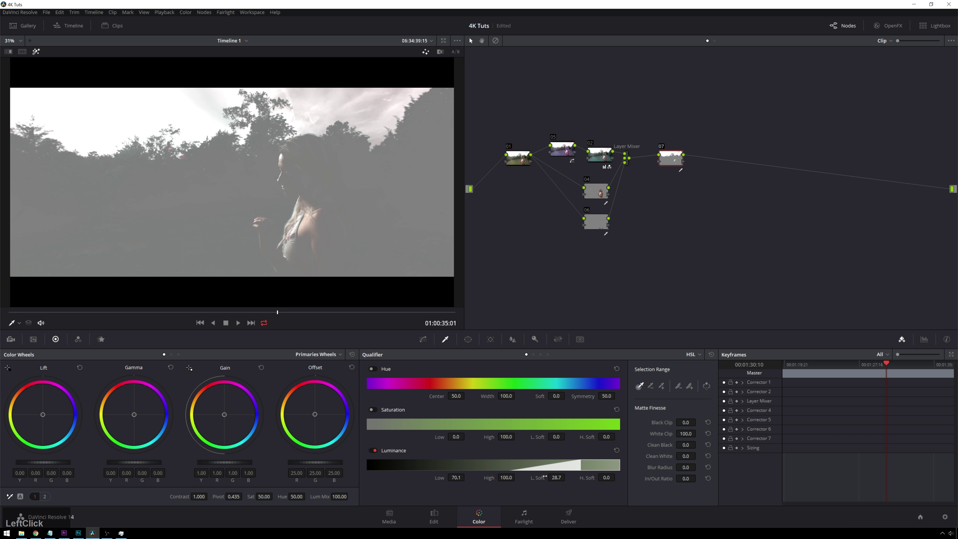
drag(670, 468, 697, 467)
key(shift+h)
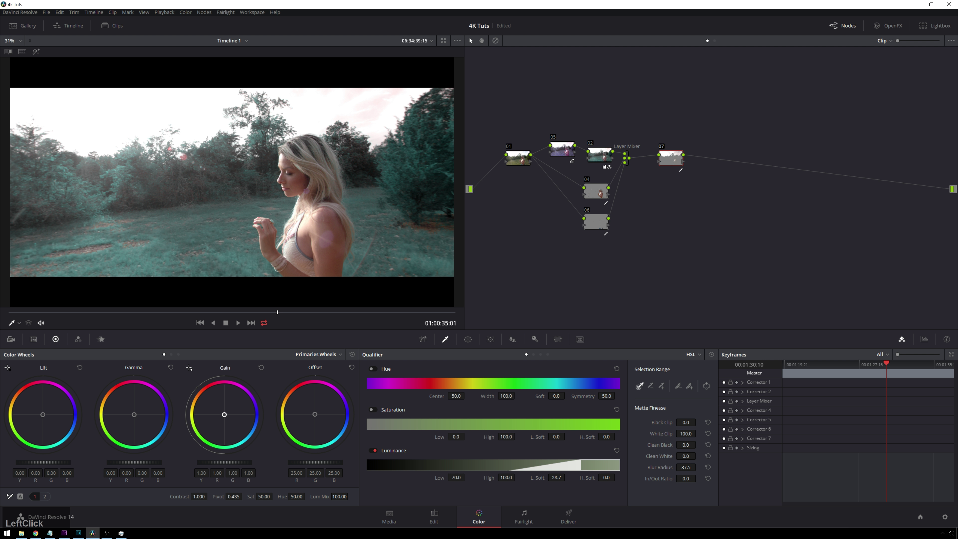
Warm the sky in node 07 by shifting the Gain balance towards orange-yellow and slightly adjusting the Gamma balance.
drag(224, 411, 218, 412)
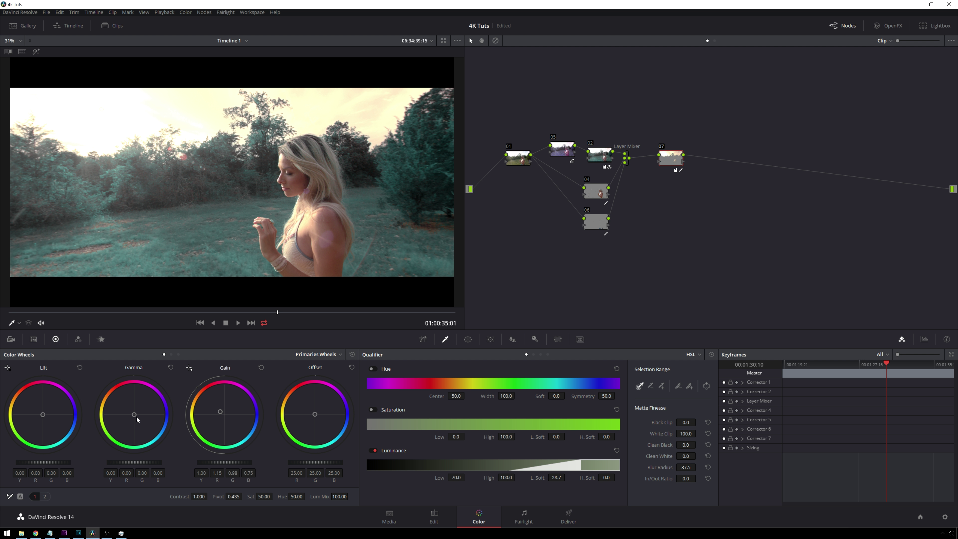
drag(135, 416, 137, 418)
Add a node parallel to node 07 and place a Key Mixer node below it.
key(alt+p)
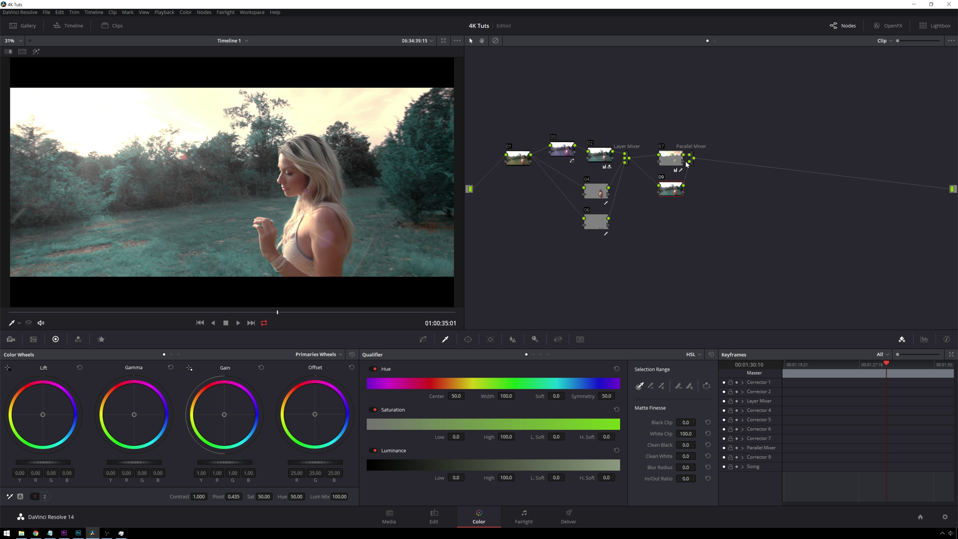
right_click(660, 225)
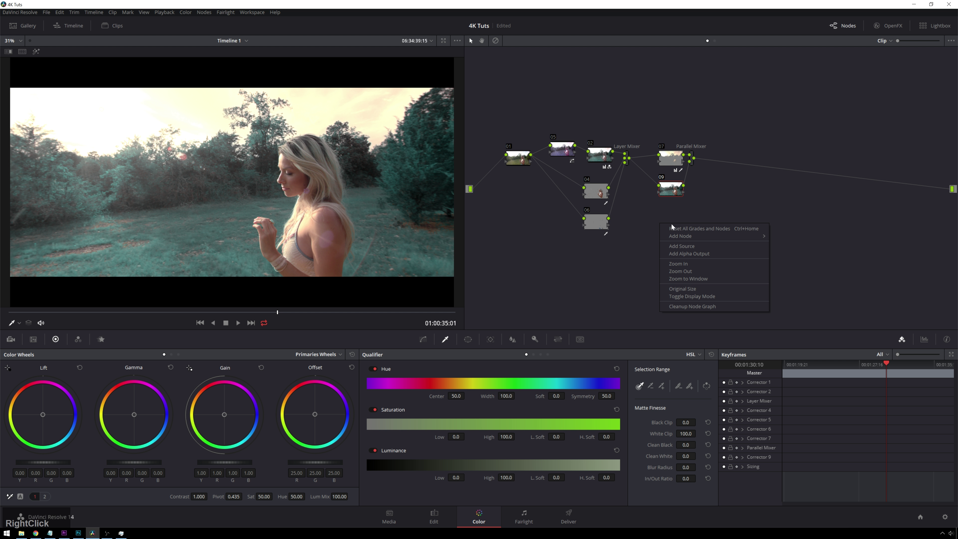
mouse_move(681, 237)
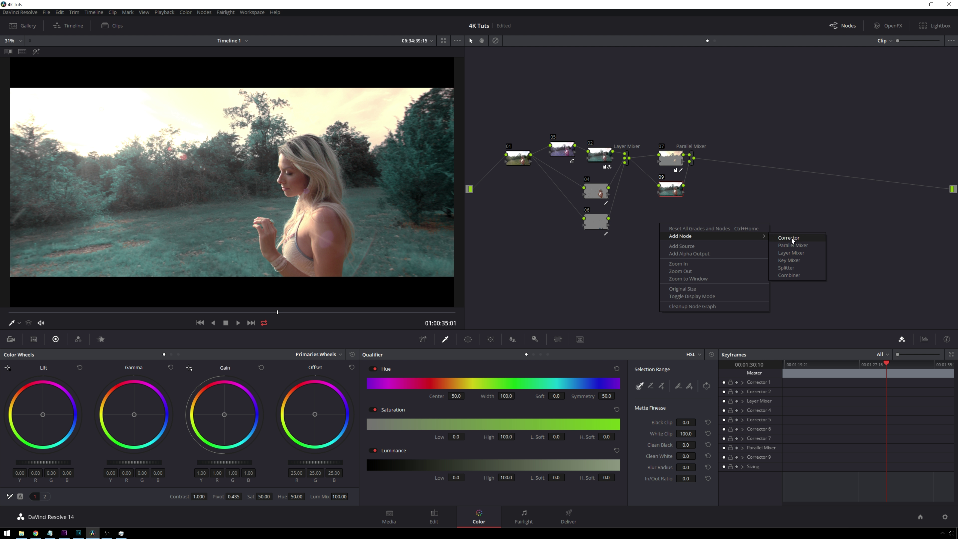
click(799, 260)
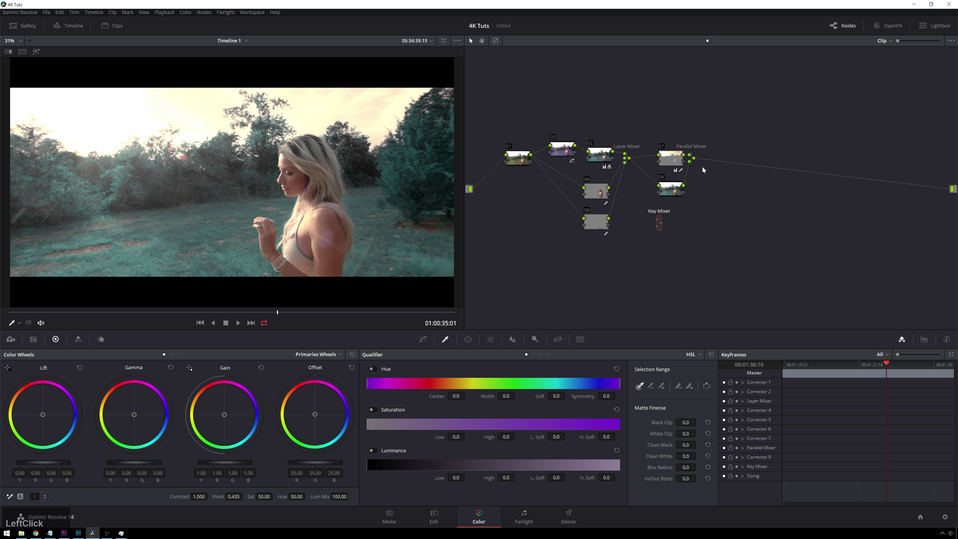
Feed the keys of nodes 04 and 07 into the Key Mixer, link its output to node 09, and highlight node 09's matte.
drag(639, 233, 658, 219)
drag(639, 236, 664, 226)
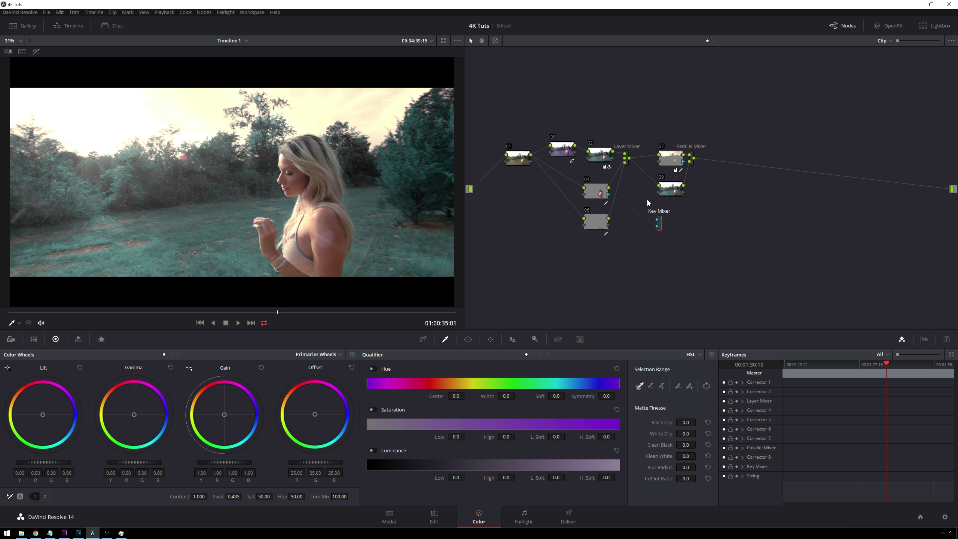
click(661, 193)
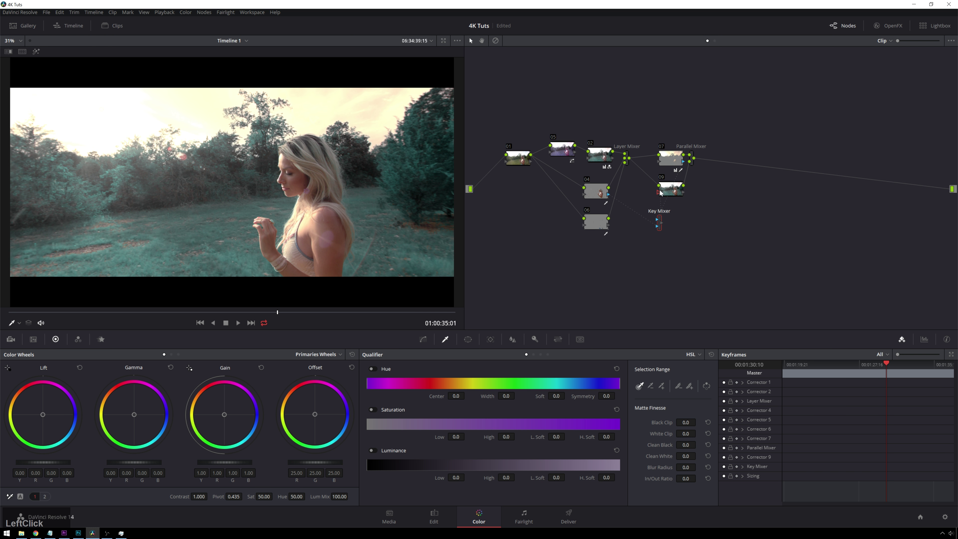
drag(672, 193, 674, 199)
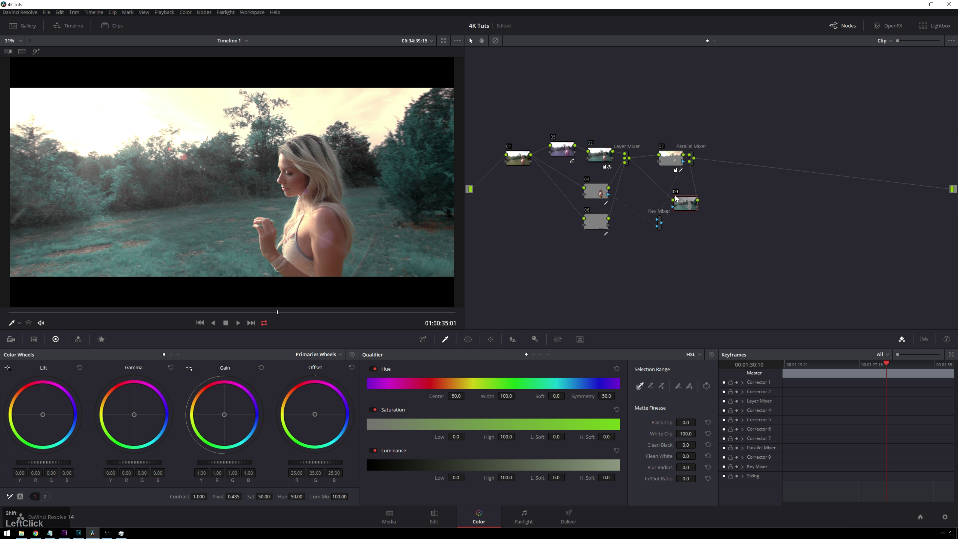
key(shift+h)
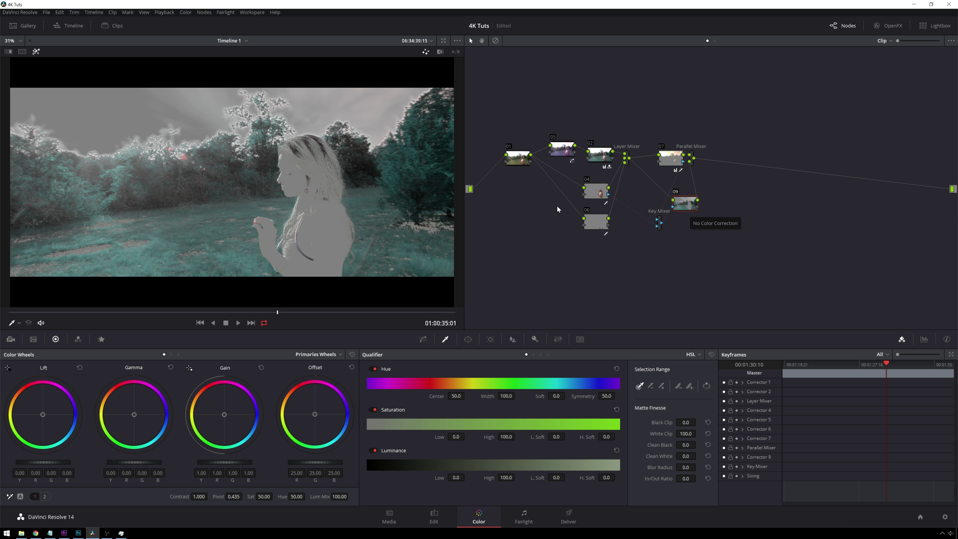
Delete the key link from node 04 to the Key Mixer and reconnect it to compare node 09's matte.
ctrl+click(644, 230)
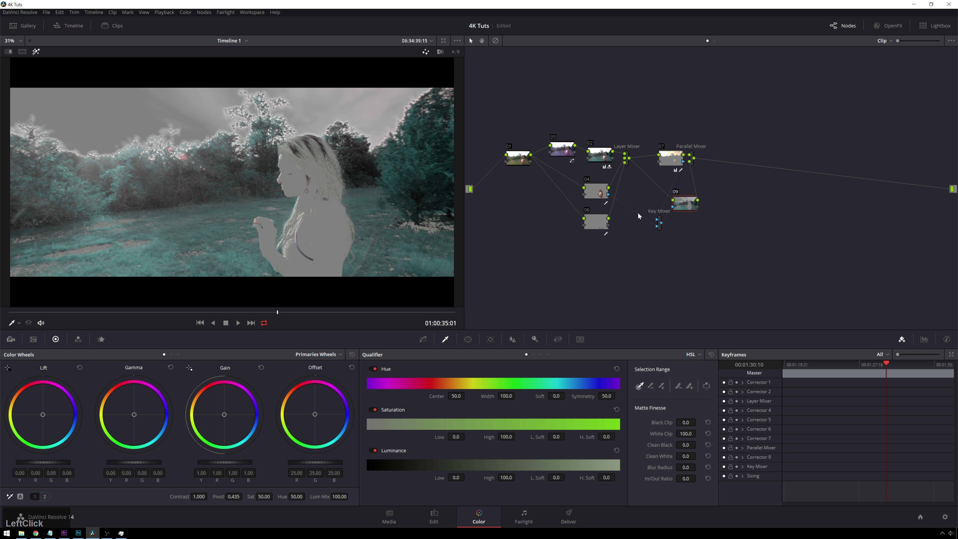
key(Delete)
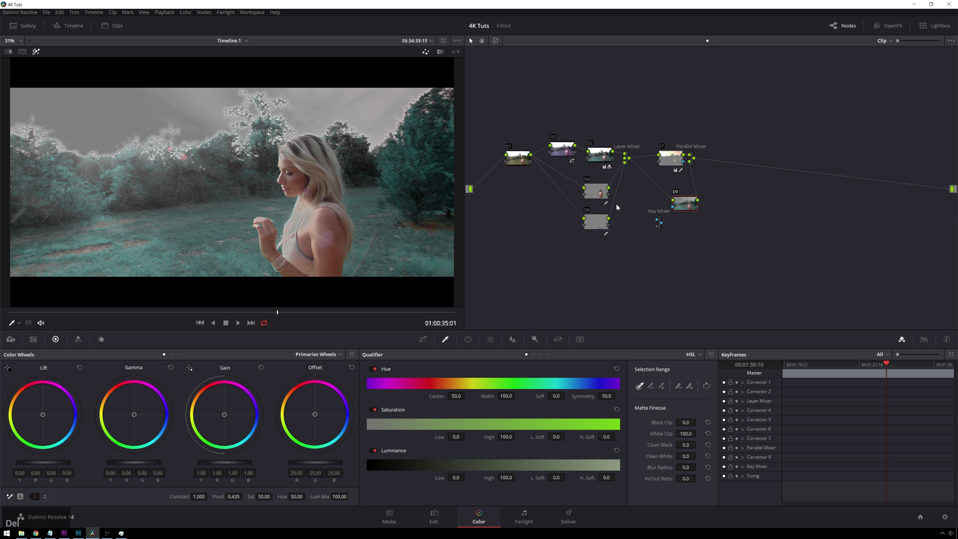
click(610, 193)
click(608, 194)
drag(608, 194, 683, 198)
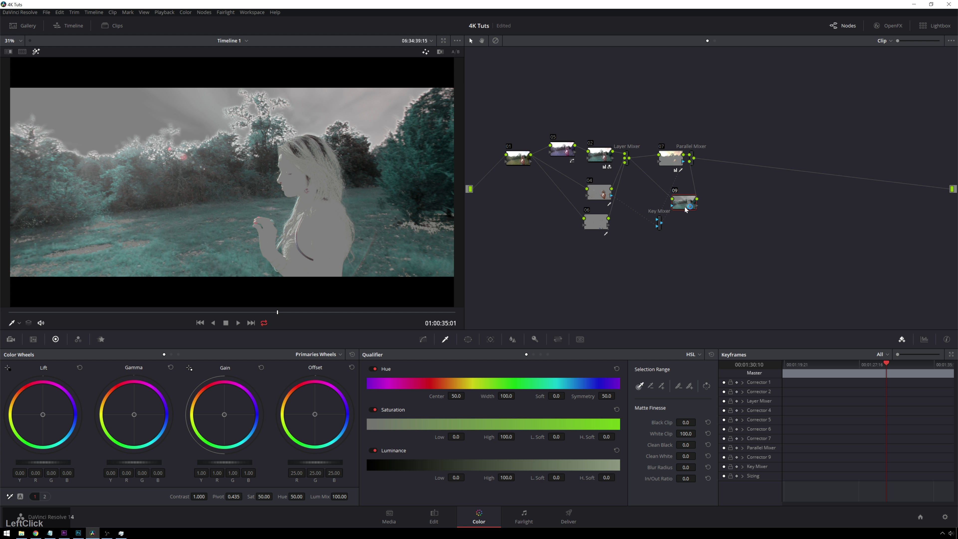
Restrict node 09's qualifier to Luminance with Low 57.0 and L. Soft 15.4, and turn off the highlight view.
click(688, 206)
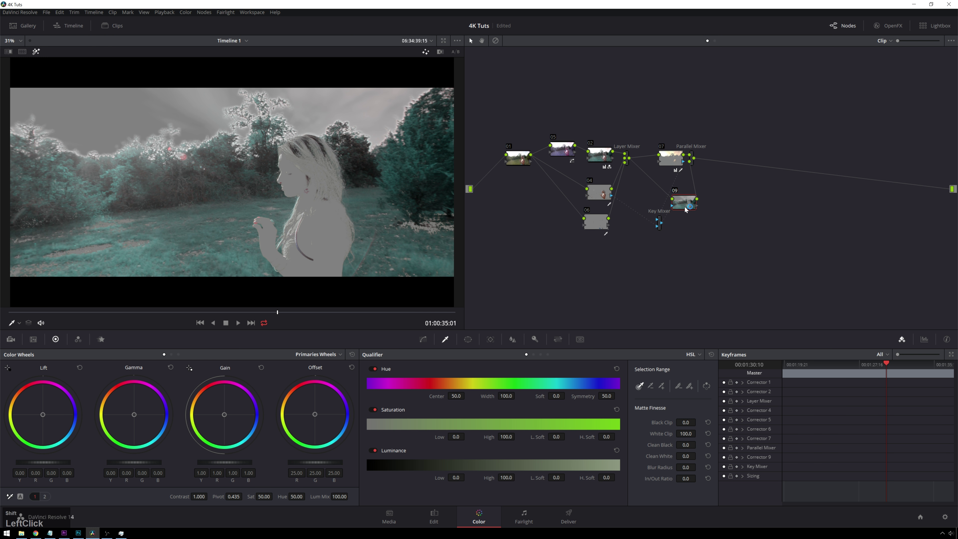
click(375, 410)
click(382, 370)
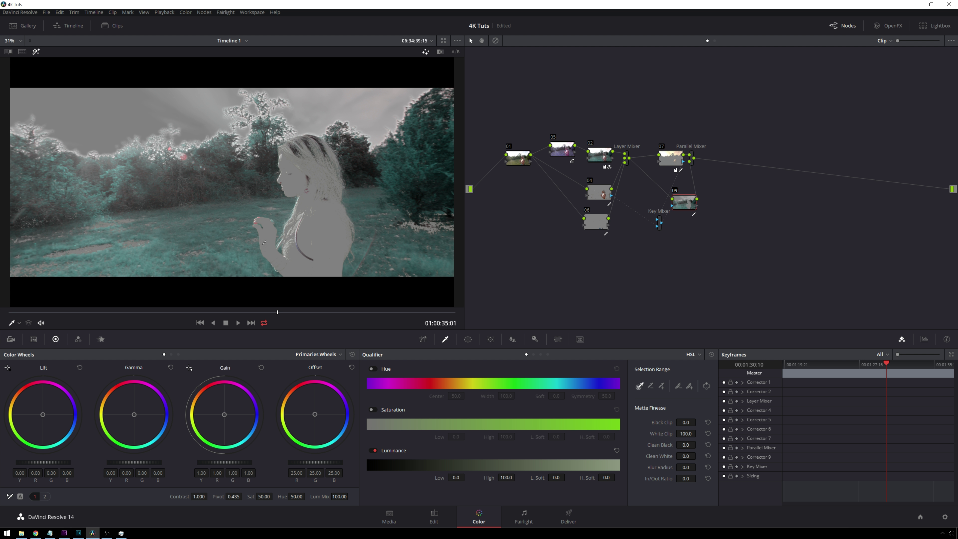
drag(455, 477, 468, 477)
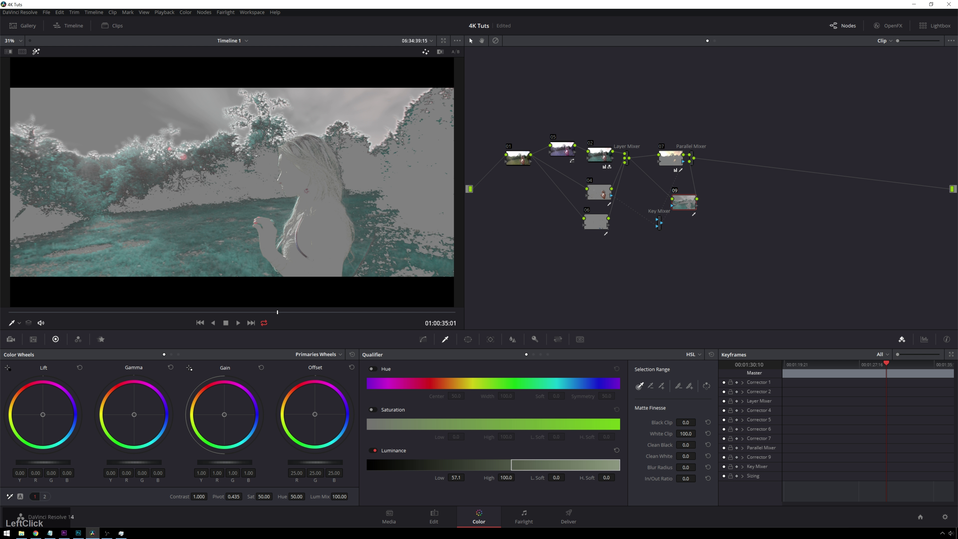
drag(556, 477, 567, 477)
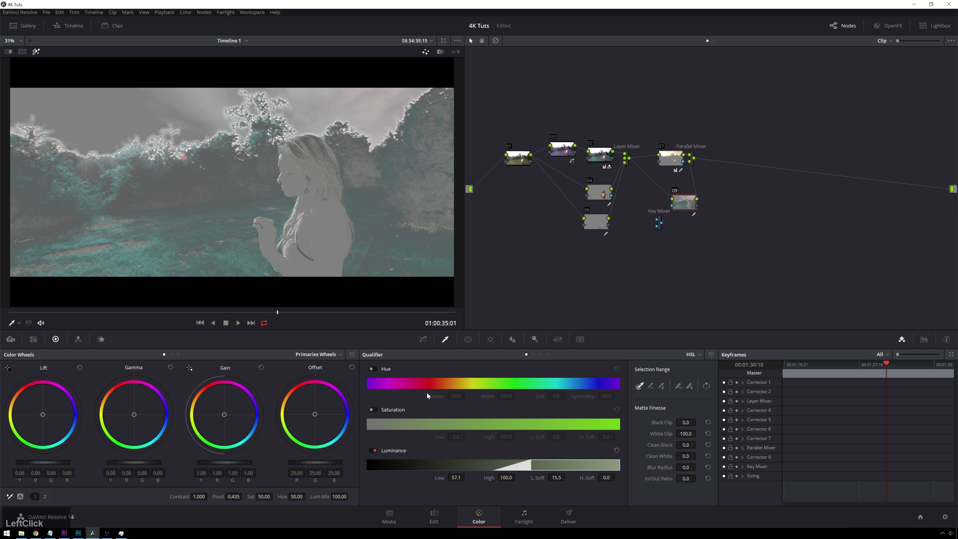
key(shift+h)
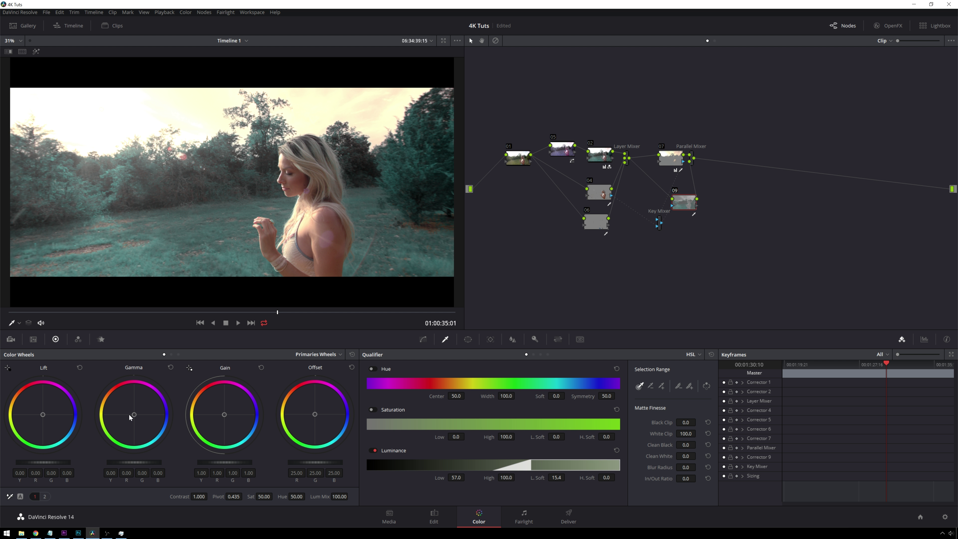
Push node 09's gamma toward magenta-blue and set its luminance qualifier to Low 48.4 and High 100.0.
drag(130, 417, 138, 412)
drag(619, 465, 610, 465)
double_click(505, 479)
text(100)
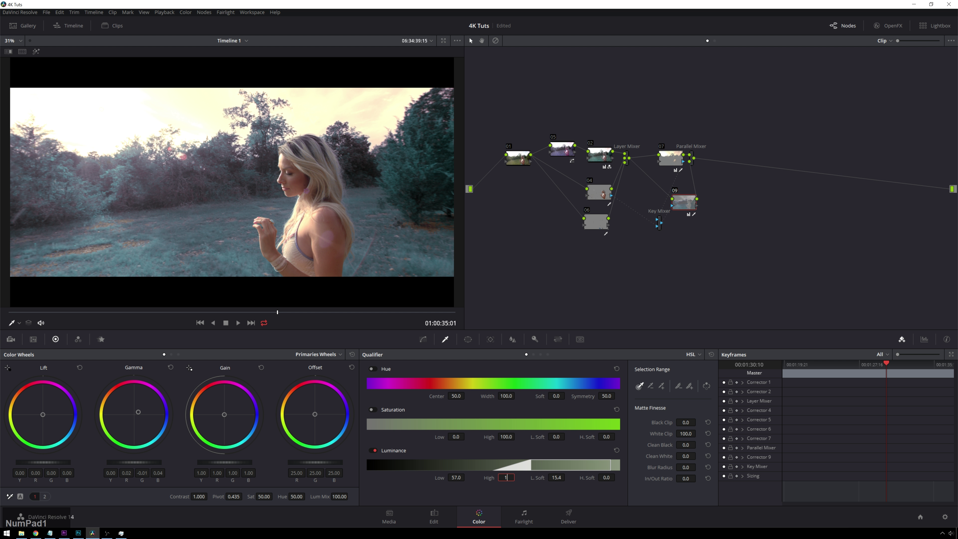
key(KP_Enter)
drag(450, 477, 467, 478)
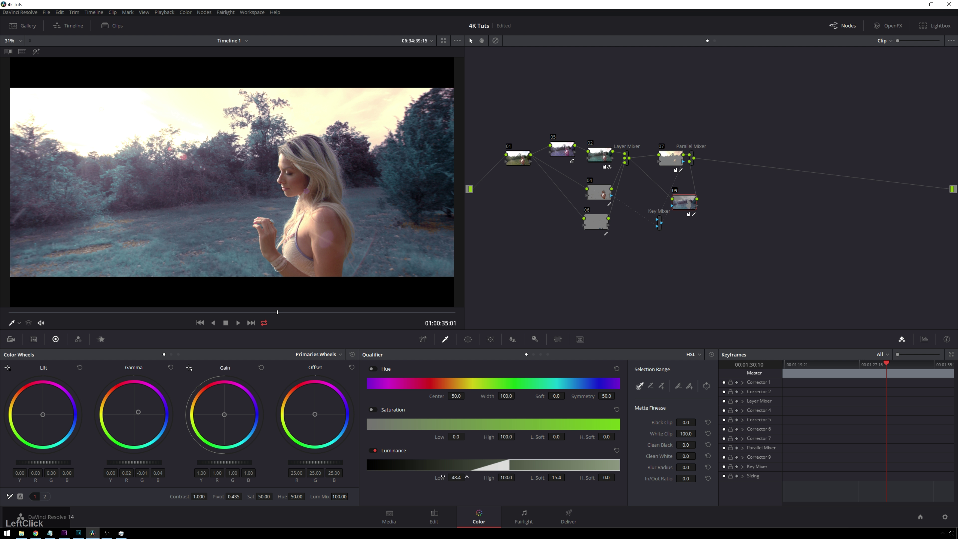
Play the clip briefly, then shift node 09's gamma toward purple with red 0.04, green -0.02 and blue 0.06.
key(space)
key(space)
drag(137, 412, 143, 420)
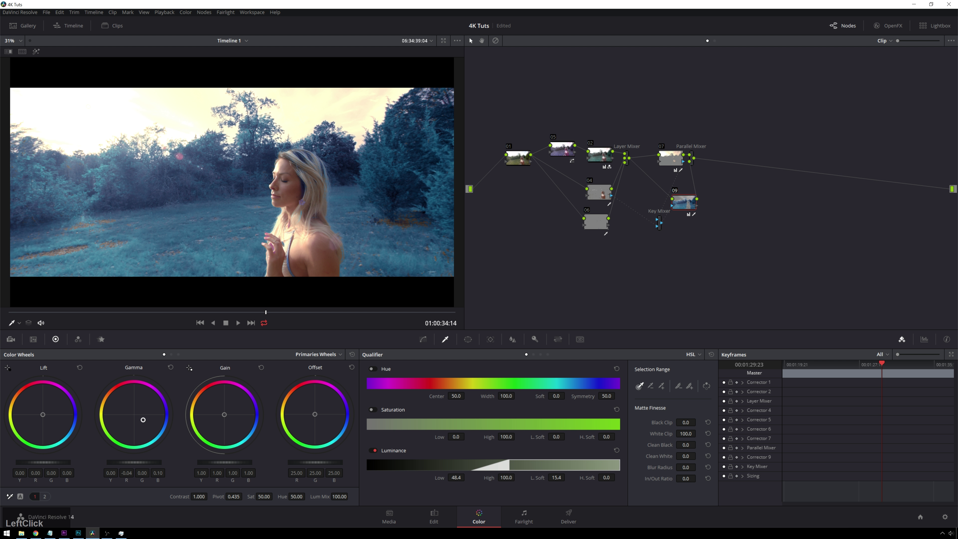
drag(143, 420, 140, 409)
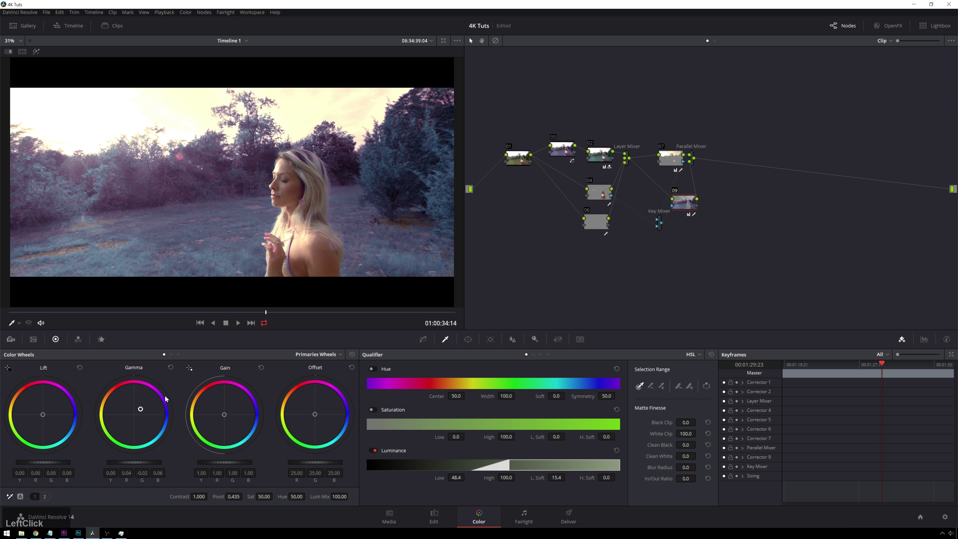
Move node 09 closer to the Key Mixer and add a serial node after the Parallel Mixer, spaced away from it.
drag(691, 205, 657, 205)
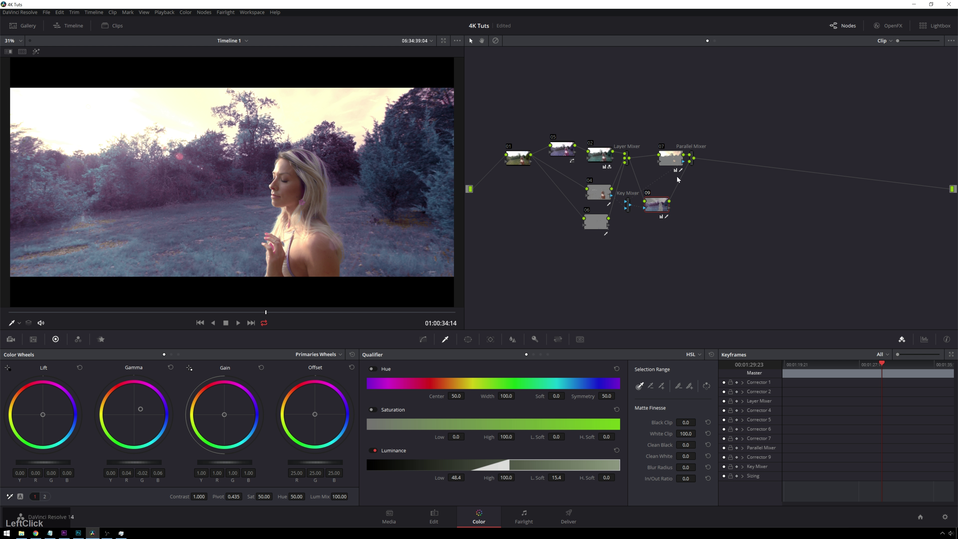
click(694, 162)
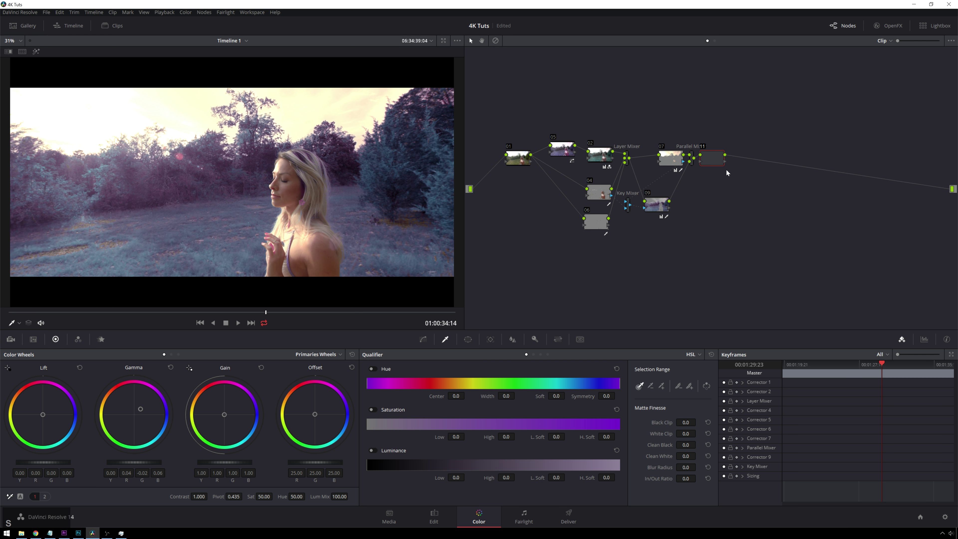
key(alt+s)
drag(705, 152, 721, 152)
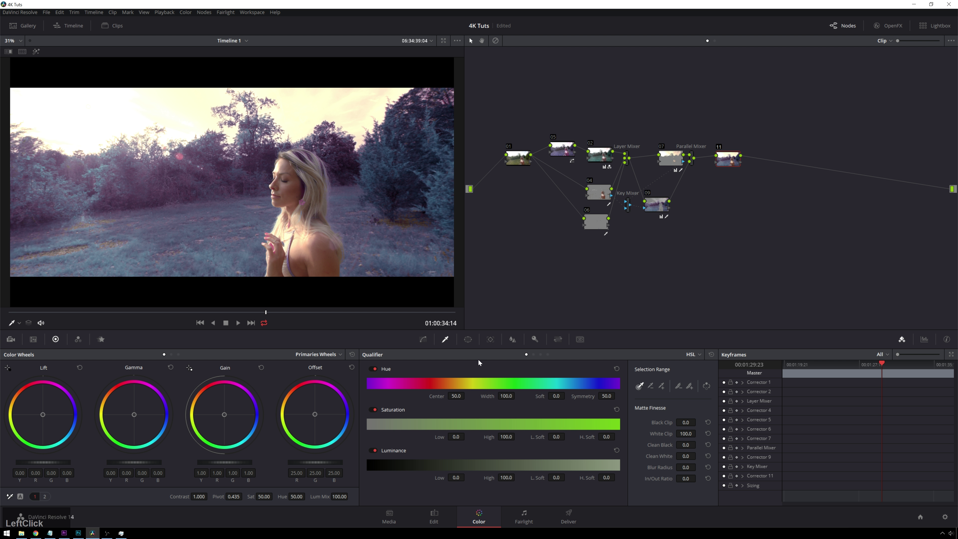
Add a circle window to node 11 over the bright sky, rotated -4.65, with Pan 33.21 and Tilt 58.37.
click(468, 340)
click(375, 409)
scroll(213, 198, down, 3)
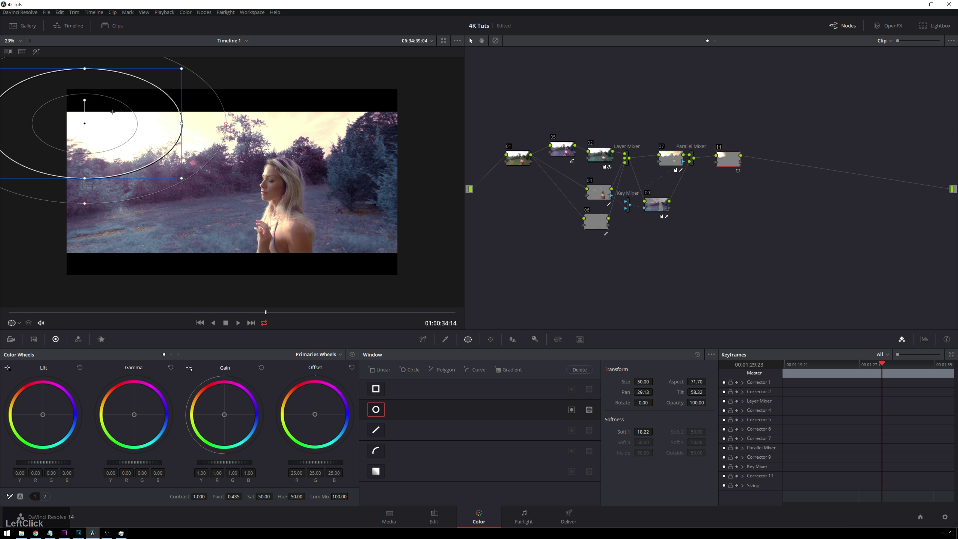
drag(85, 99, 80, 95)
drag(101, 142, 130, 142)
Warm and brighten node 11's gain to about 1.07, and raise the circle window's softness to 22.11.
drag(224, 417, 223, 415)
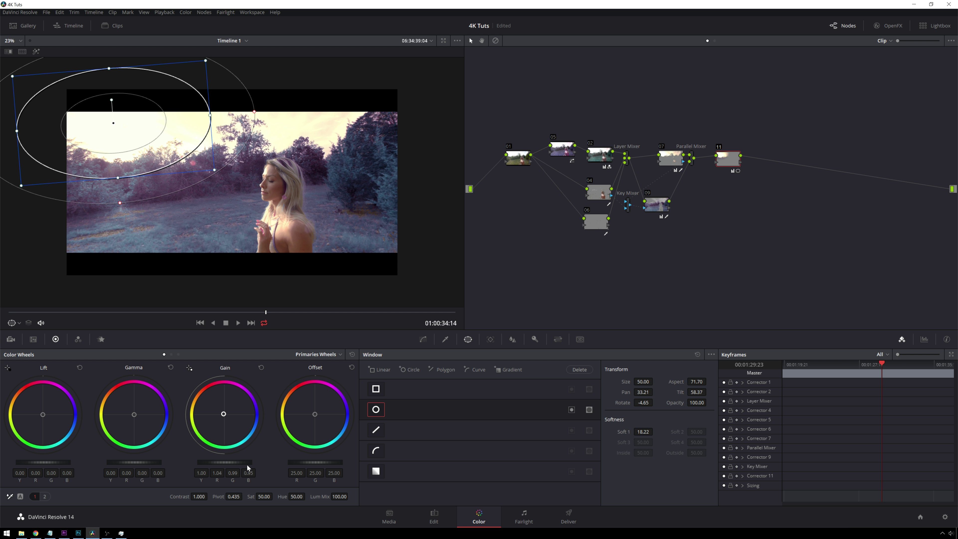
scroll(247, 464, up, 1)
drag(258, 115, 265, 115)
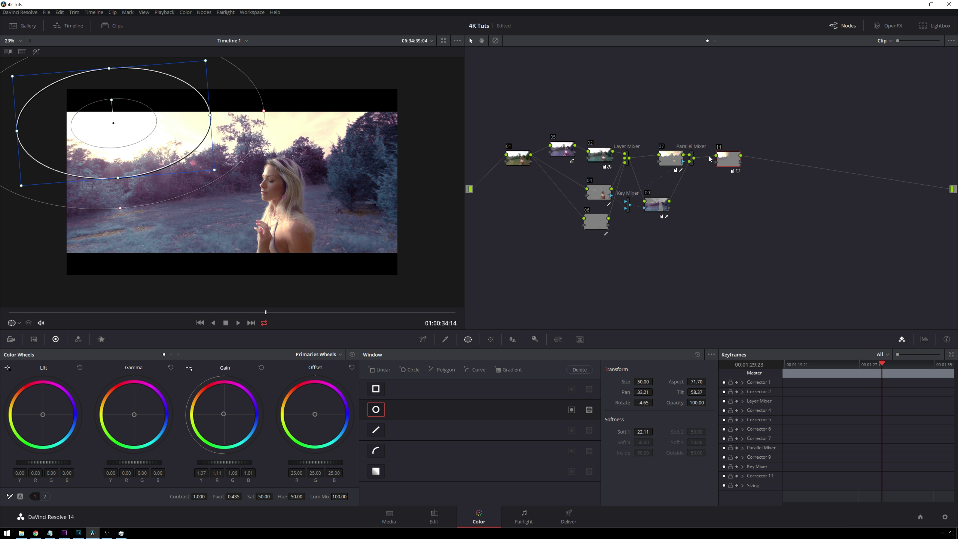
Add a node parallel to node 11 with a gradient window rotated 89.52, softness 39.71, Pan 72.79 and Tilt 49.09.
click(732, 159)
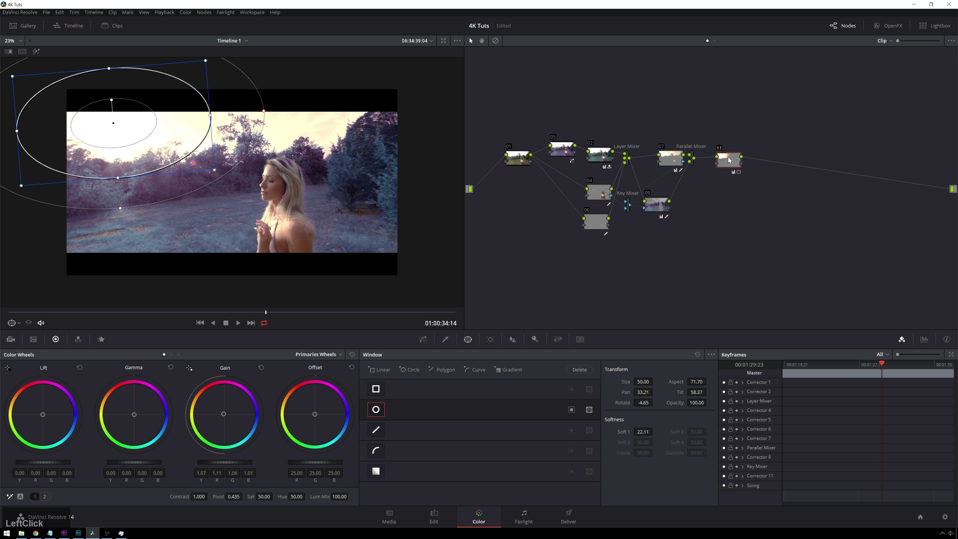
key(alt+p)
click(732, 200)
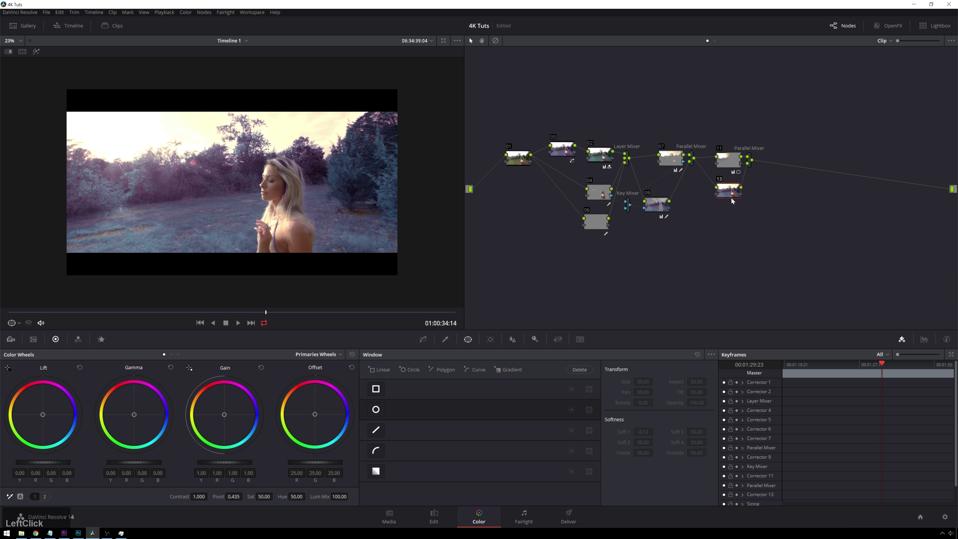
click(375, 471)
scroll(266, 207, down, 1)
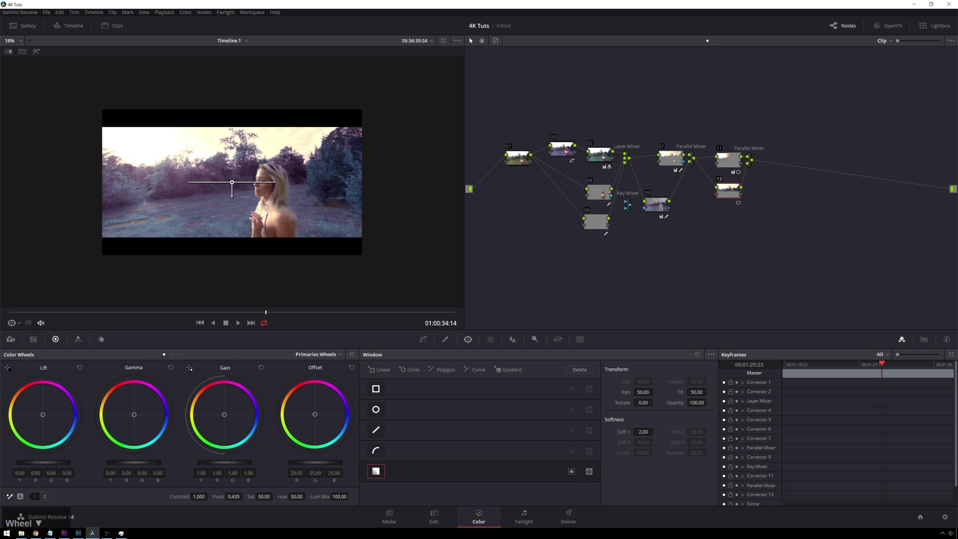
drag(232, 196, 90, 183)
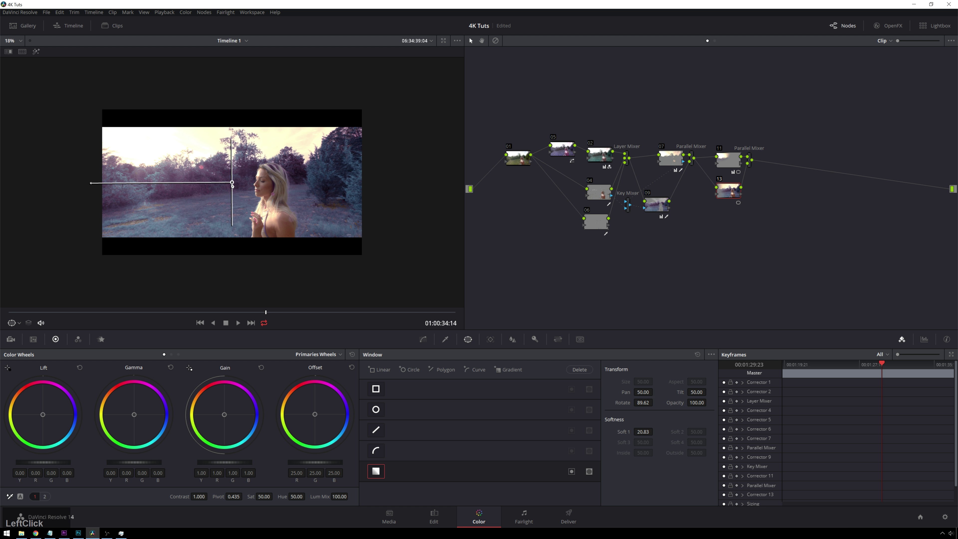
drag(232, 184, 89, 189)
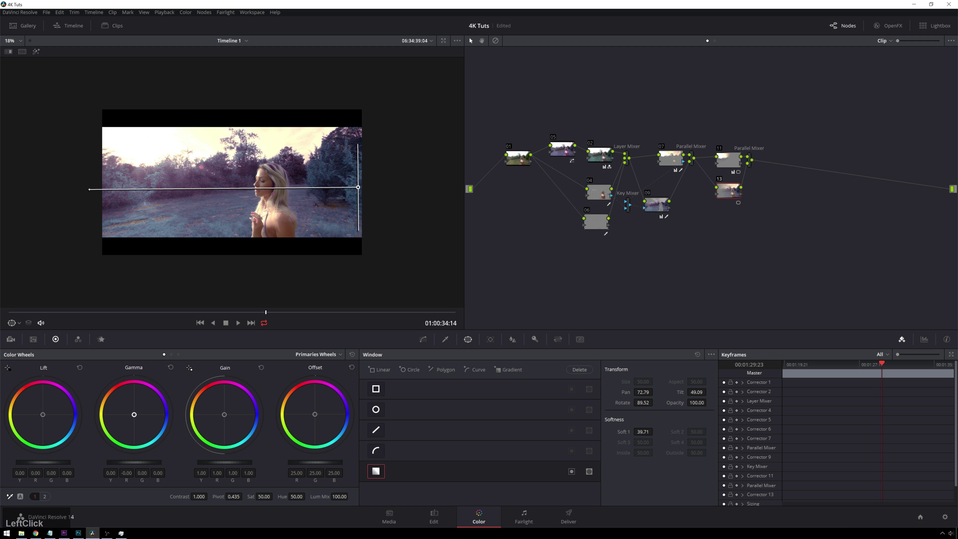
Push node 13's gamma slightly toward blue, add an outside node after it, and push that node's gamma toward orange.
drag(134, 415, 136, 416)
key(alt+s)
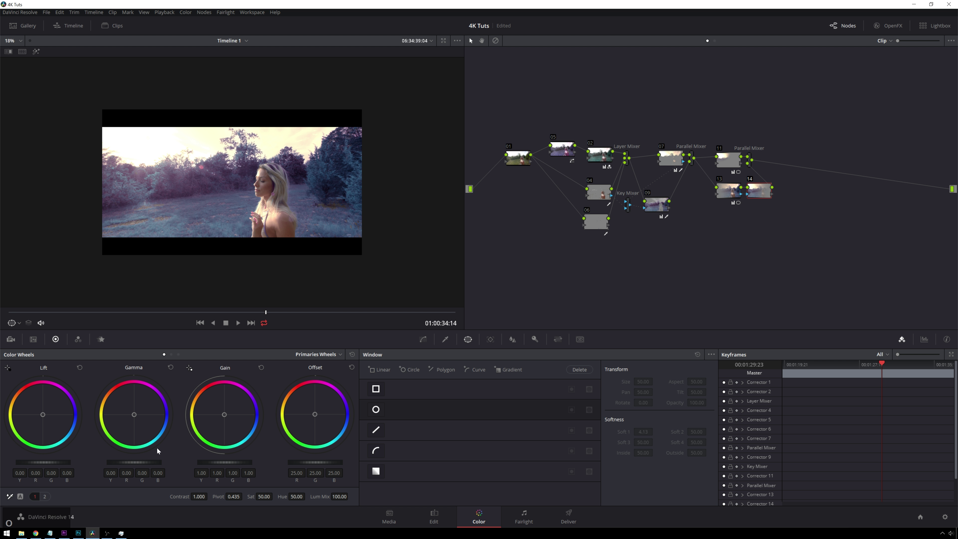
drag(137, 416, 129, 409)
Shift node 13's gradient window beyond the frame's edge to Pan 82.20 and Tilt 49.66.
click(735, 195)
scroll(398, 191, down, 1)
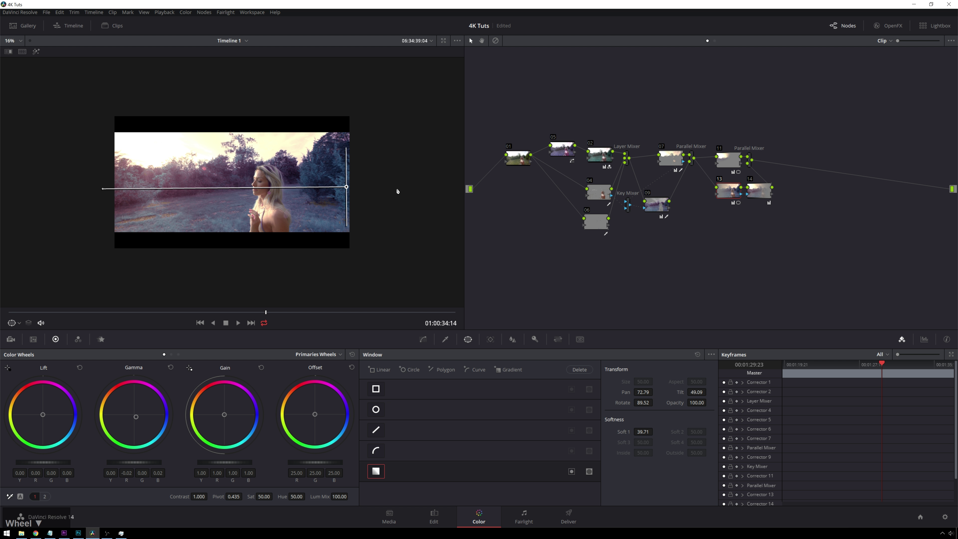
drag(353, 187, 401, 185)
scroll(365, 223, up, 2)
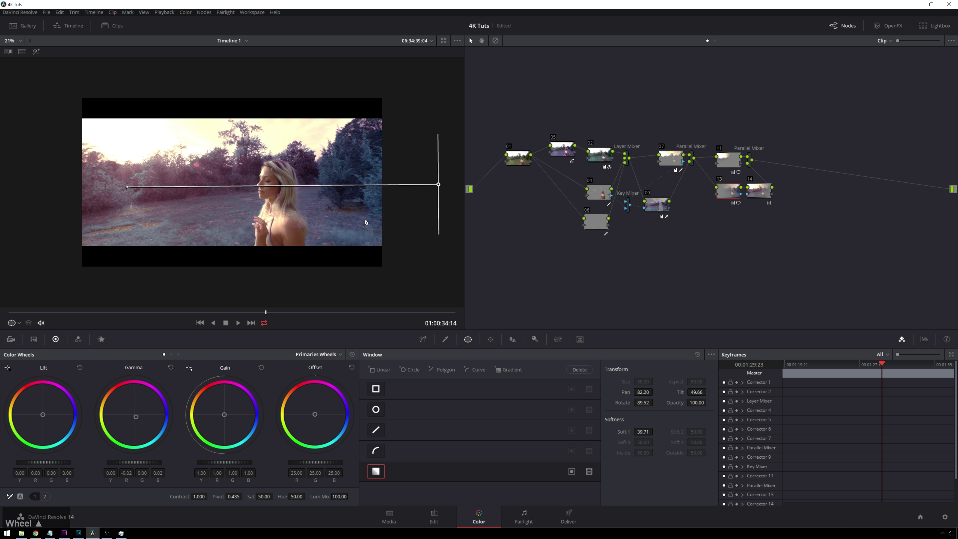
Lower node 13's gain to 0.99, and set node 14's lift to -0.01 and master gamma to 0.01.
click(107, 277)
scroll(145, 462, down, 1)
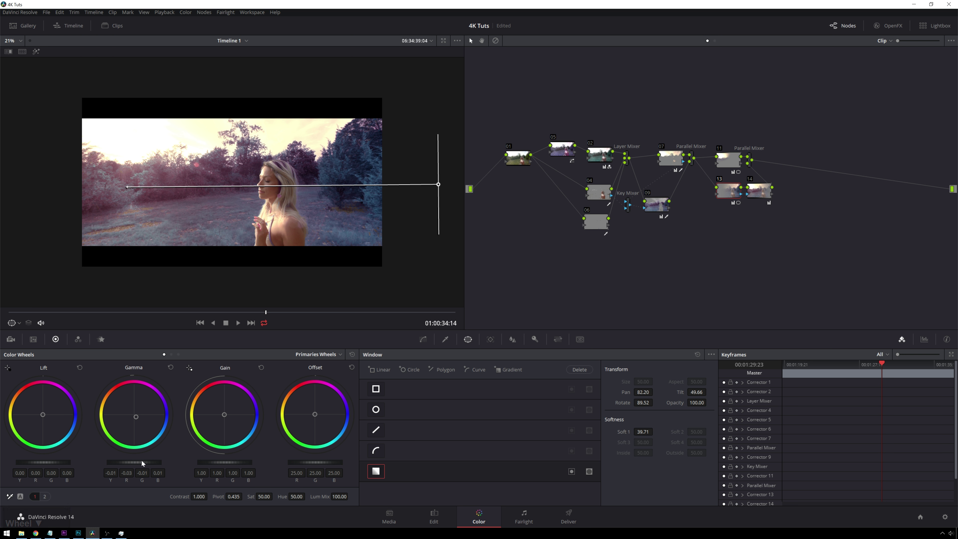
scroll(148, 462, up, 1)
scroll(224, 462, down, 1)
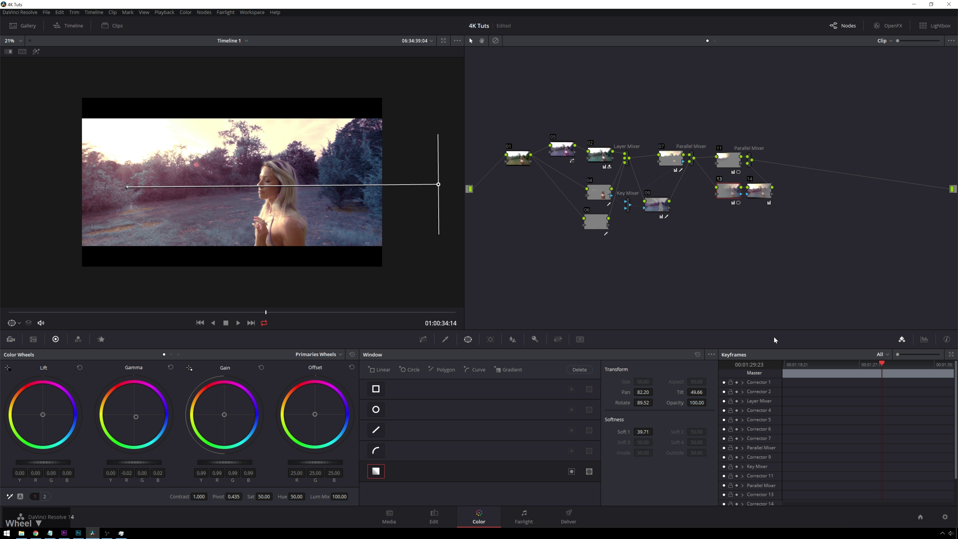
click(761, 197)
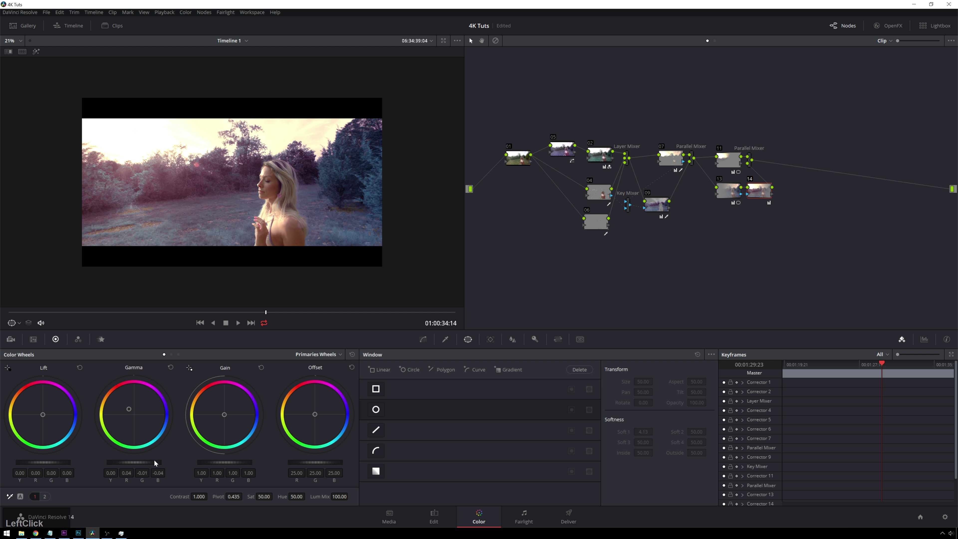
scroll(44, 462, up, 1)
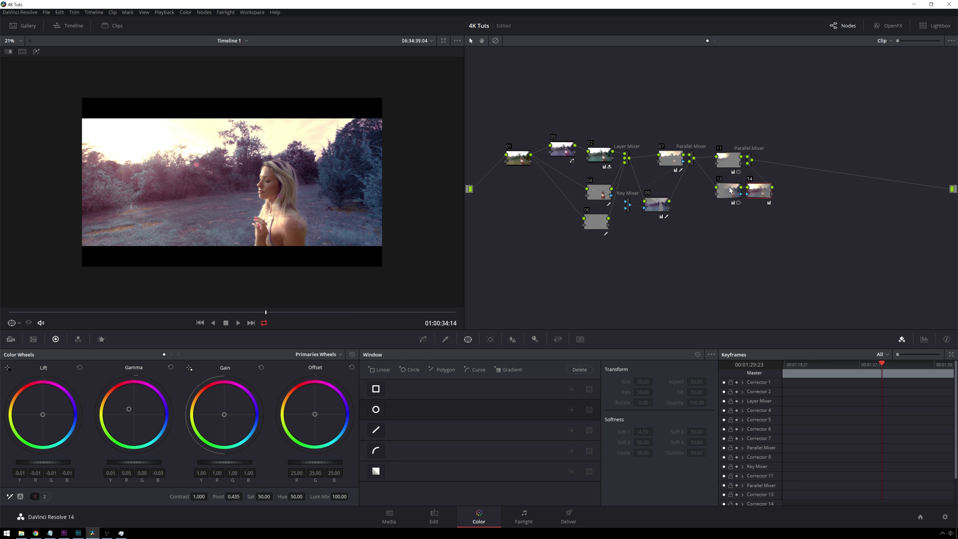
Add another node parallel to node 11 with a circle window around the woman, Size 35.57, Aspect 35.60 and softness 21.88.
click(730, 157)
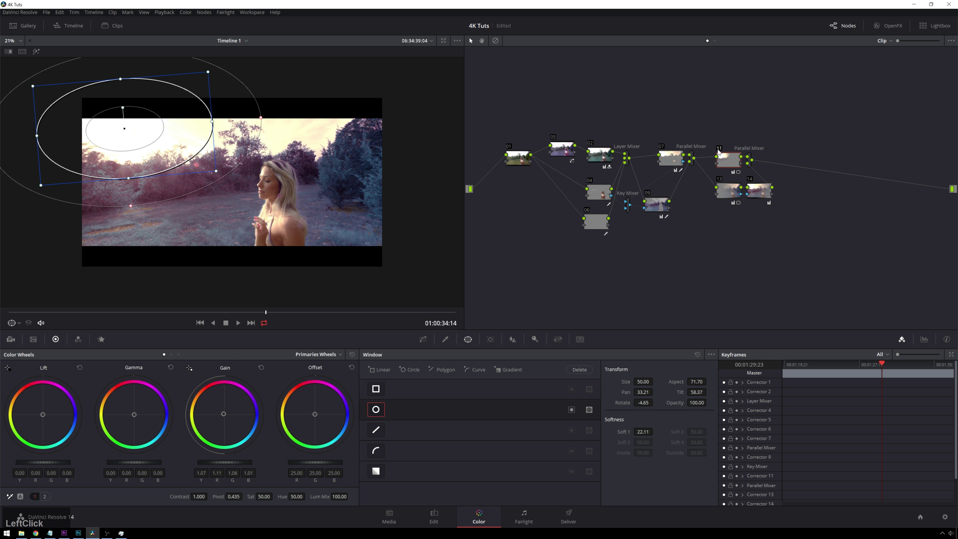
key(alt+p)
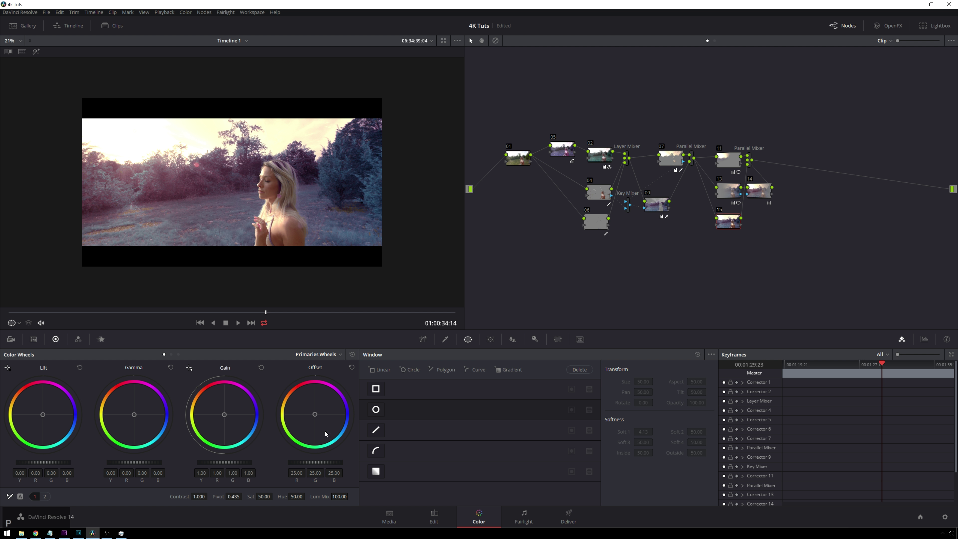
click(377, 410)
scroll(254, 188, down, 1)
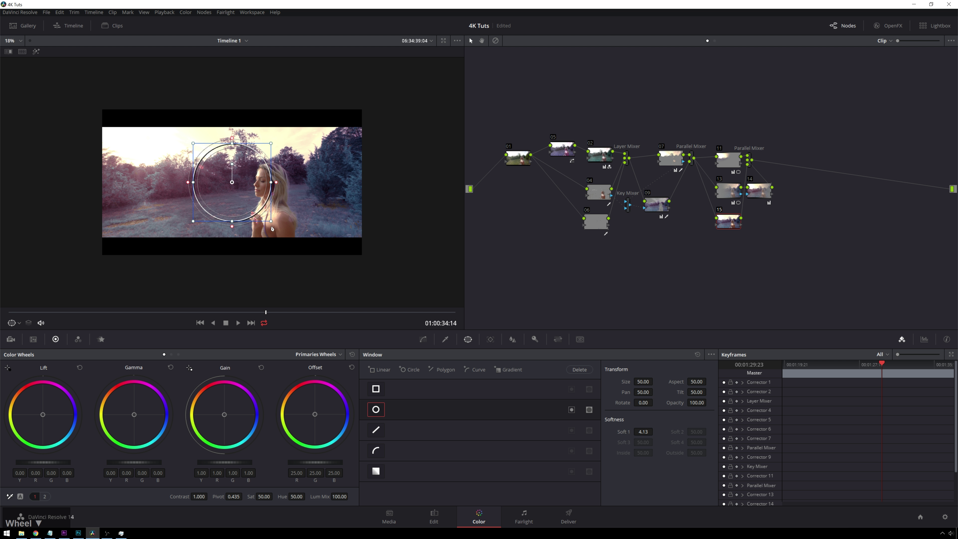
drag(254, 188, 313, 198)
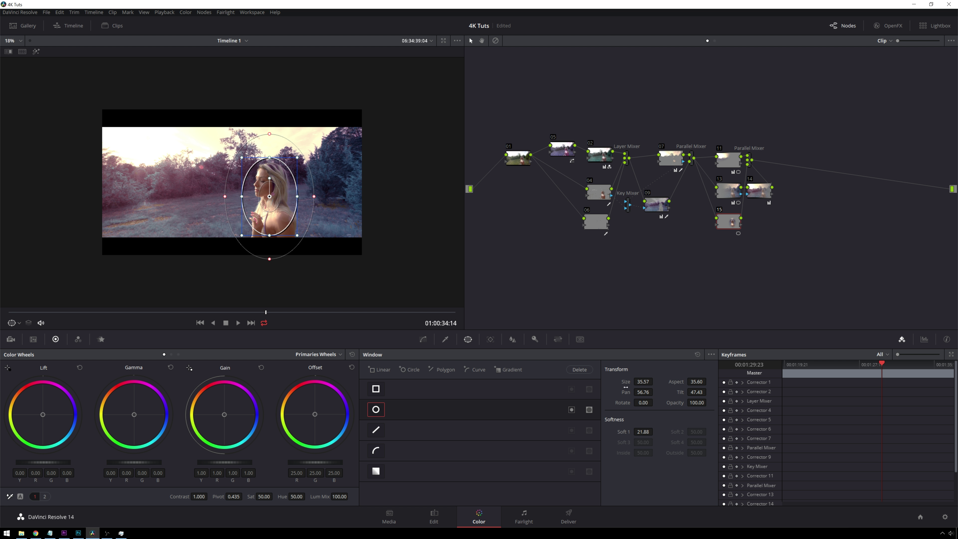
Set the window tracker to Frame mode and keyframe node 15's circle over the woman at 01:00:34:14.
scroll(762, 477, down, 2)
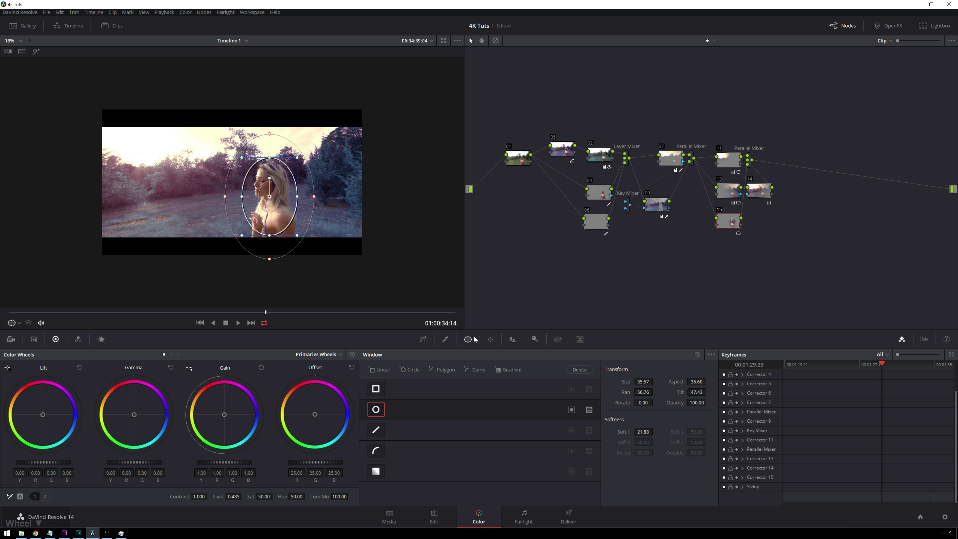
click(490, 339)
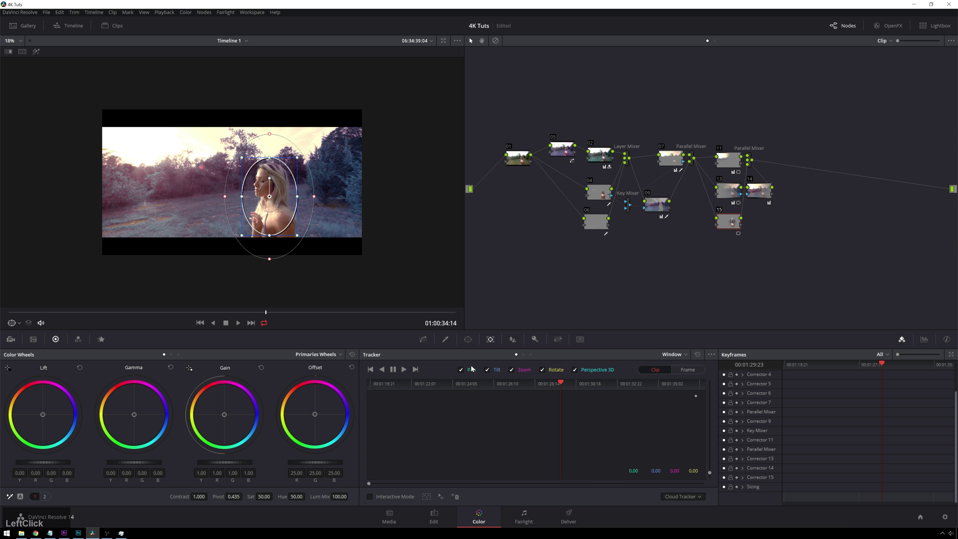
click(680, 372)
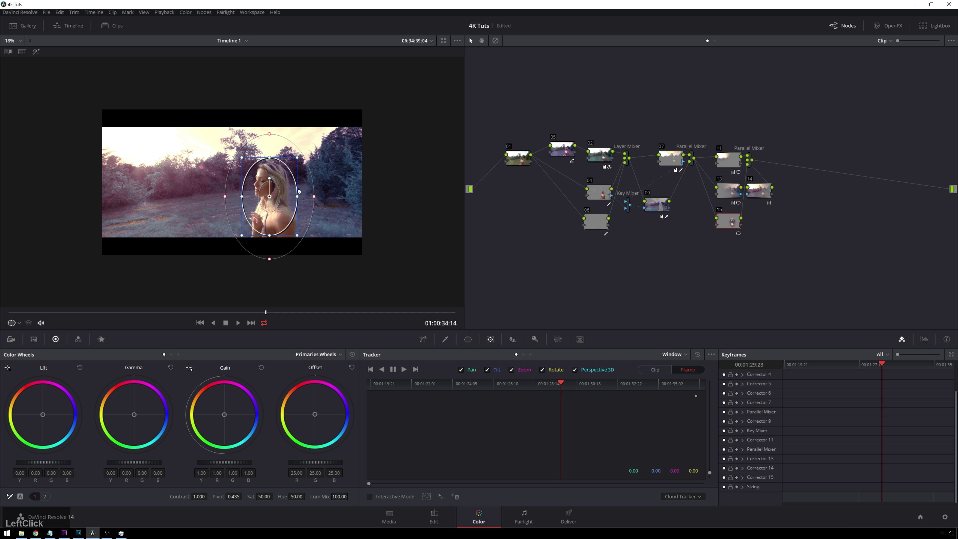
drag(273, 199, 282, 191)
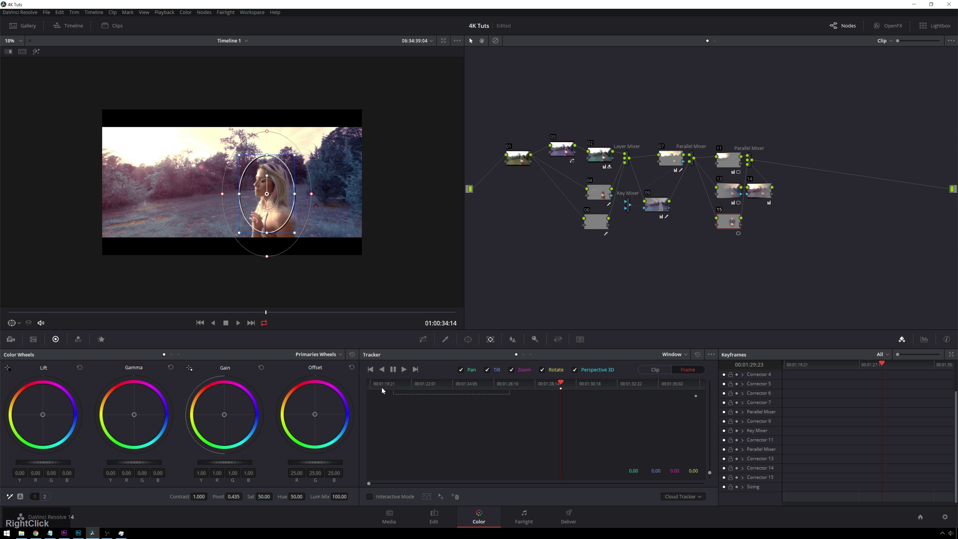
At the clip's first frame, reposition and slightly shrink node 15's circle window around the woman.
click(372, 387)
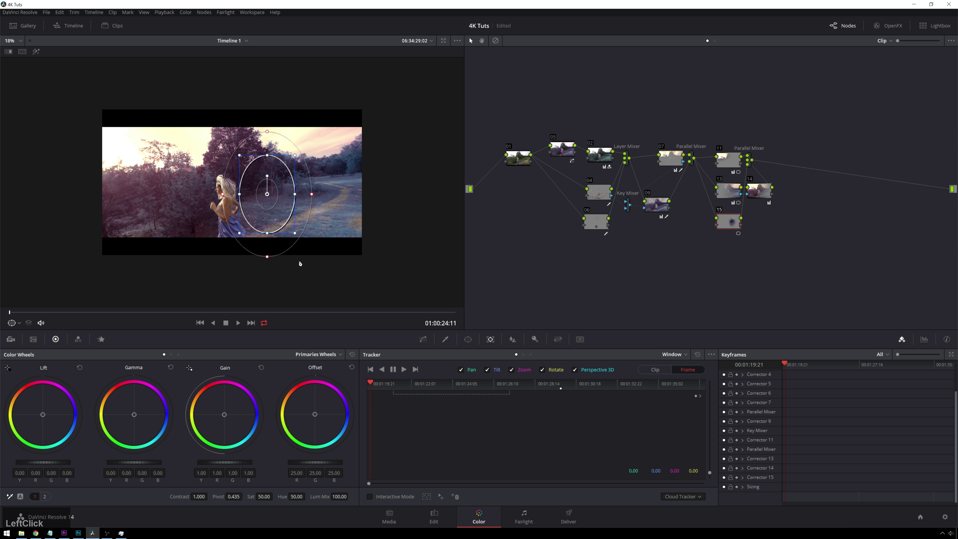
drag(258, 197, 225, 210)
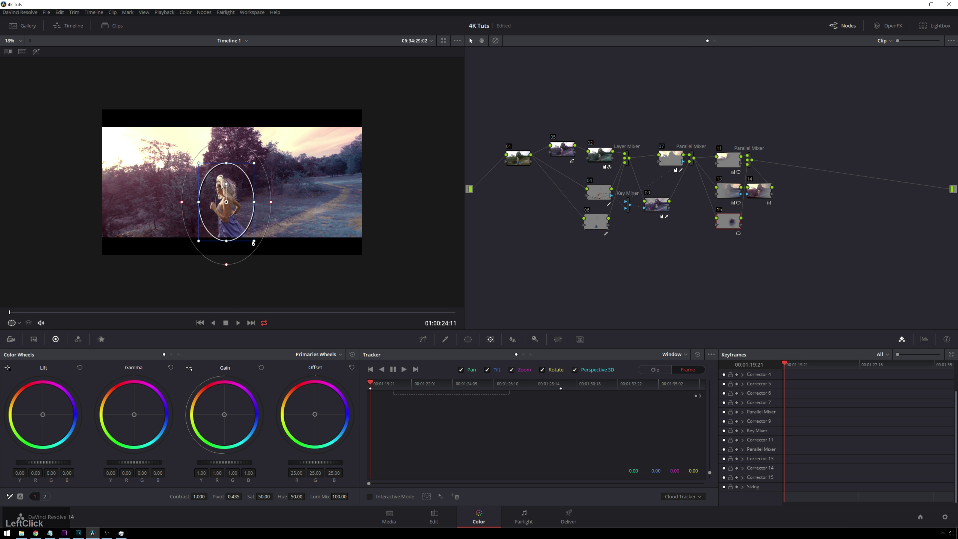
drag(254, 241, 250, 239)
At the clip's last frame, 01:00:42:01, recenter node 15's circle window on the woman and make it slightly smaller.
drag(421, 384, 783, 384)
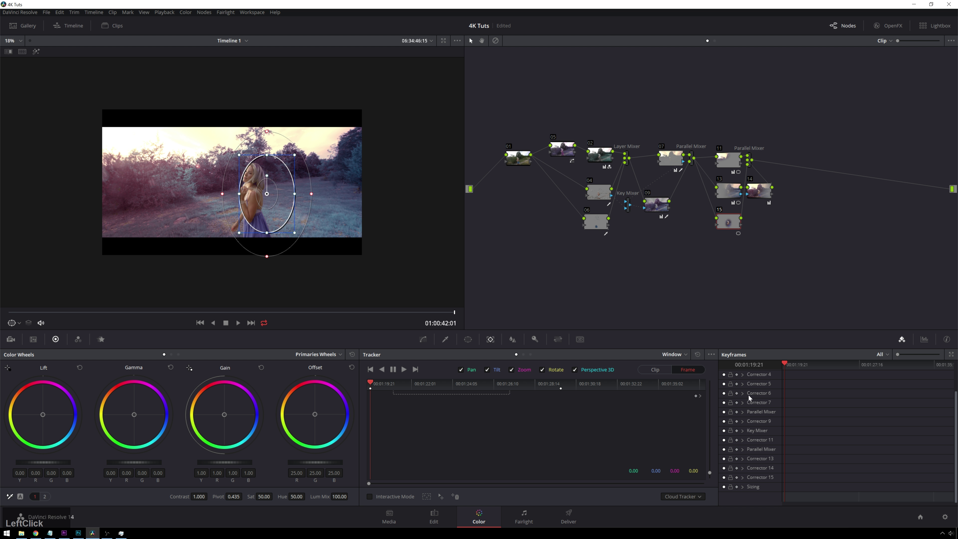
drag(283, 183, 266, 187)
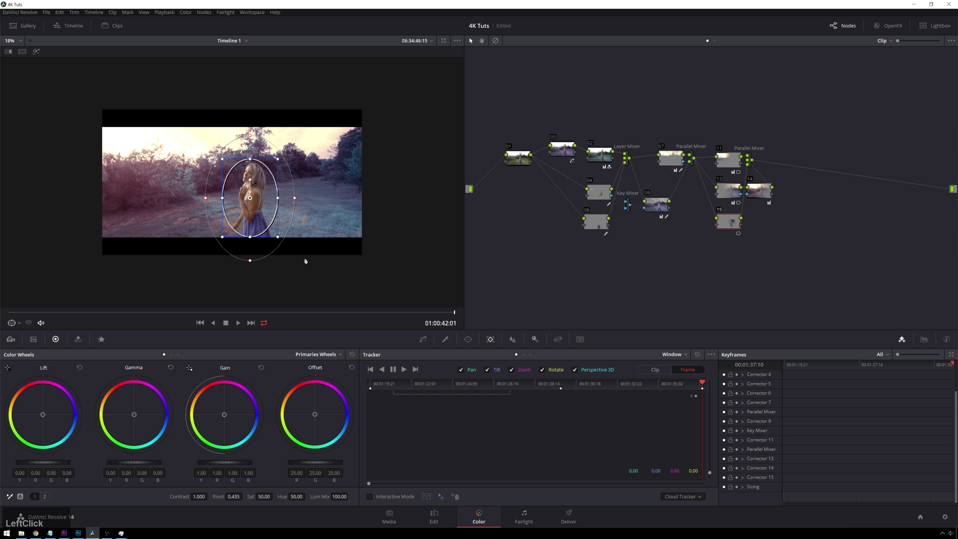
drag(281, 237, 275, 235)
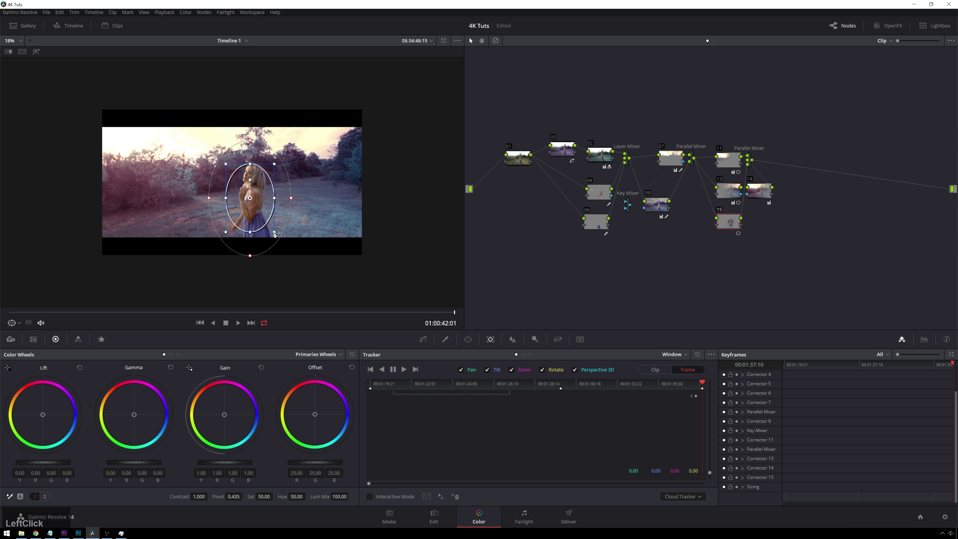
Keyframe node 15's circle window over the woman at 01:00:38:06 and 01:00:40:09.
click(630, 383)
drag(252, 195, 299, 200)
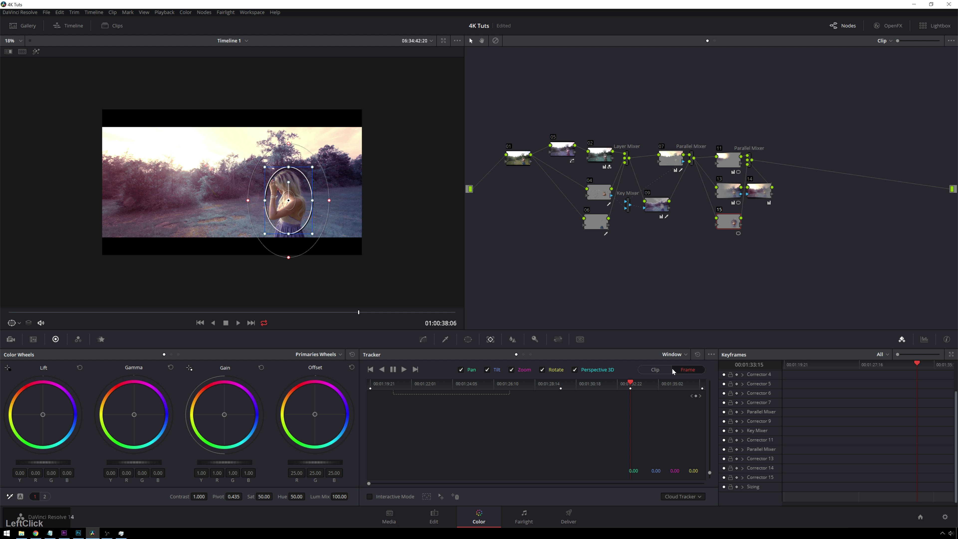
click(671, 384)
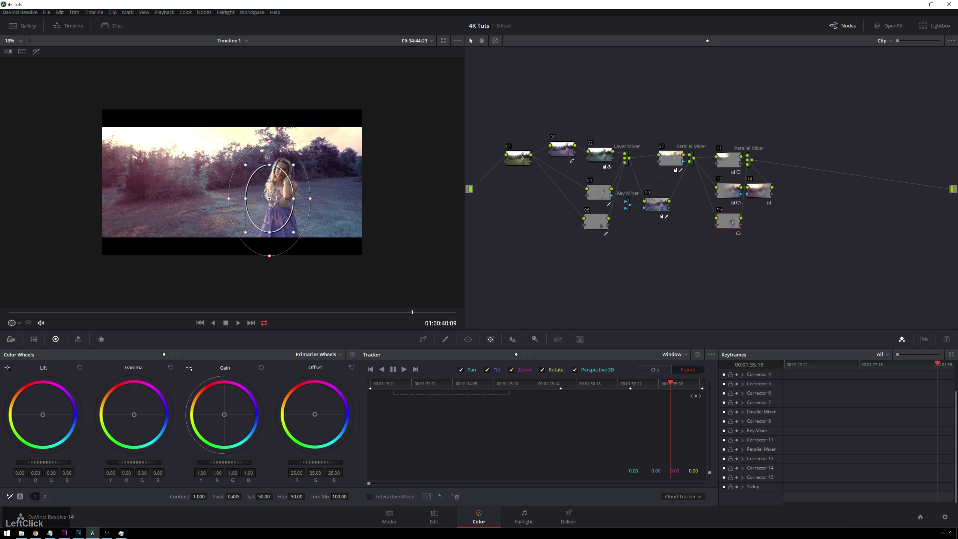
drag(272, 198, 286, 181)
click(688, 383)
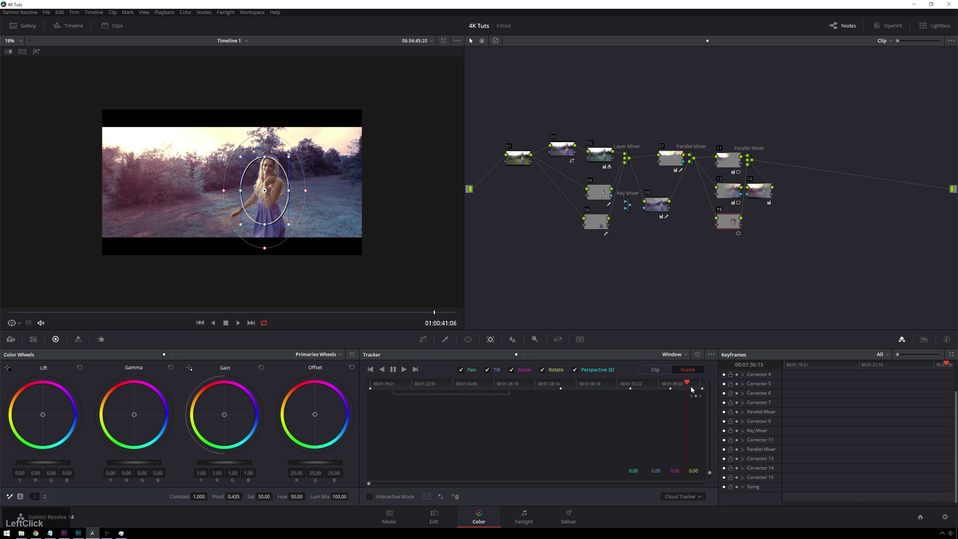
Recenter node 15's circle window on the woman near 01:00:36 and at 01:00:29:13.
click(649, 385)
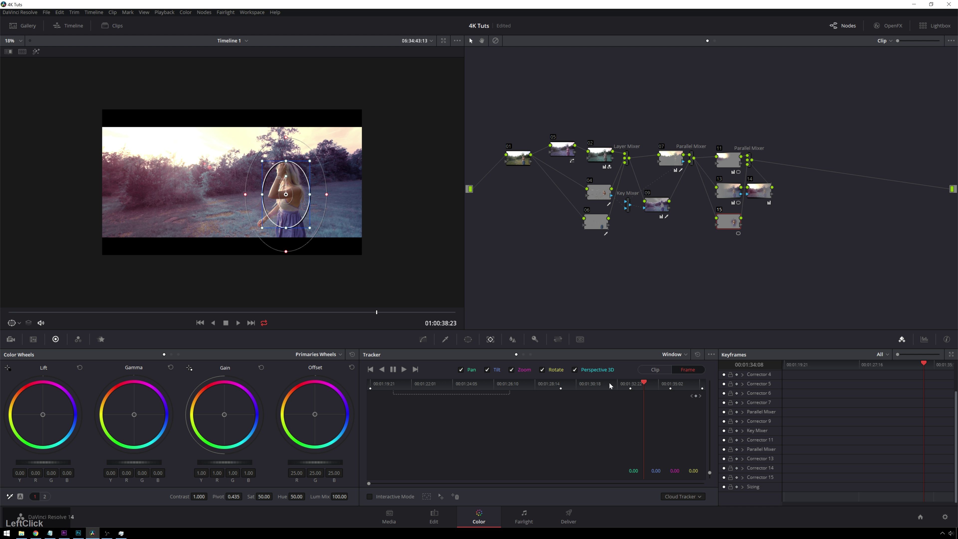
click(595, 385)
drag(282, 207, 299, 213)
click(467, 382)
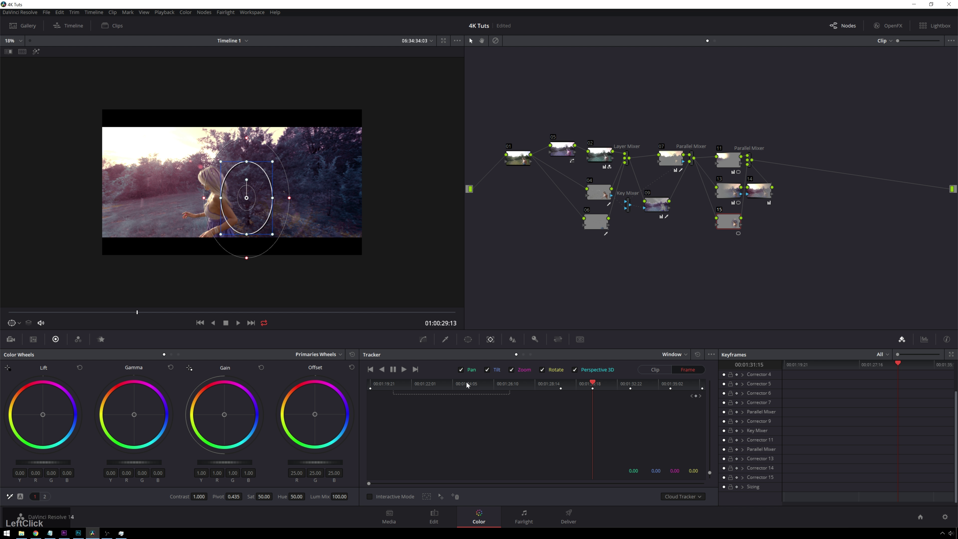
drag(242, 189, 206, 191)
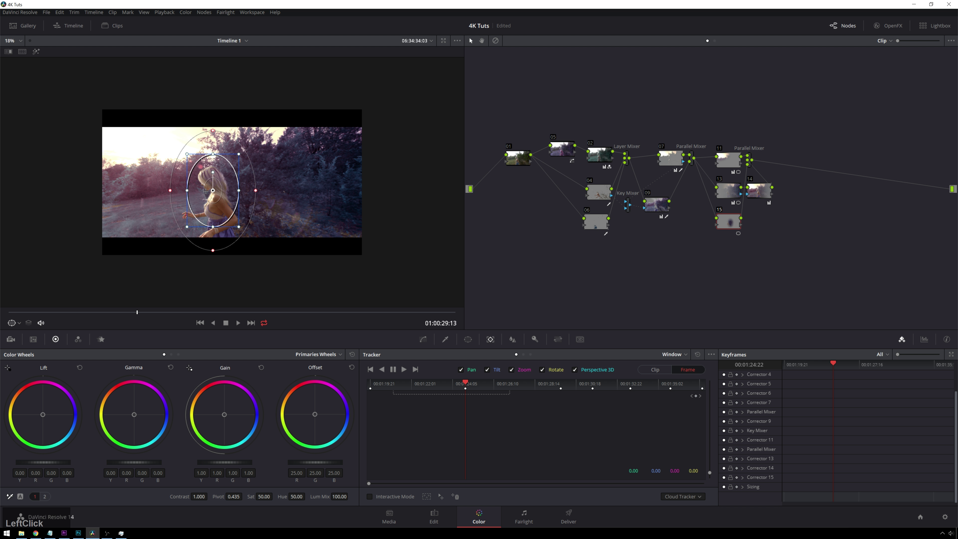
At 01:00:32:07, recenter node 15's circle window on the woman and enlarge it slightly.
click(517, 382)
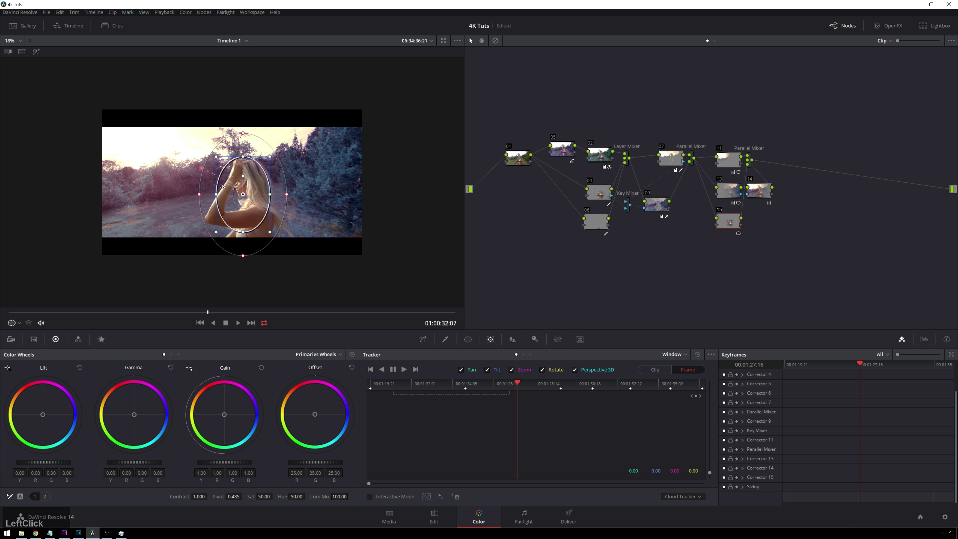
drag(240, 195, 243, 197)
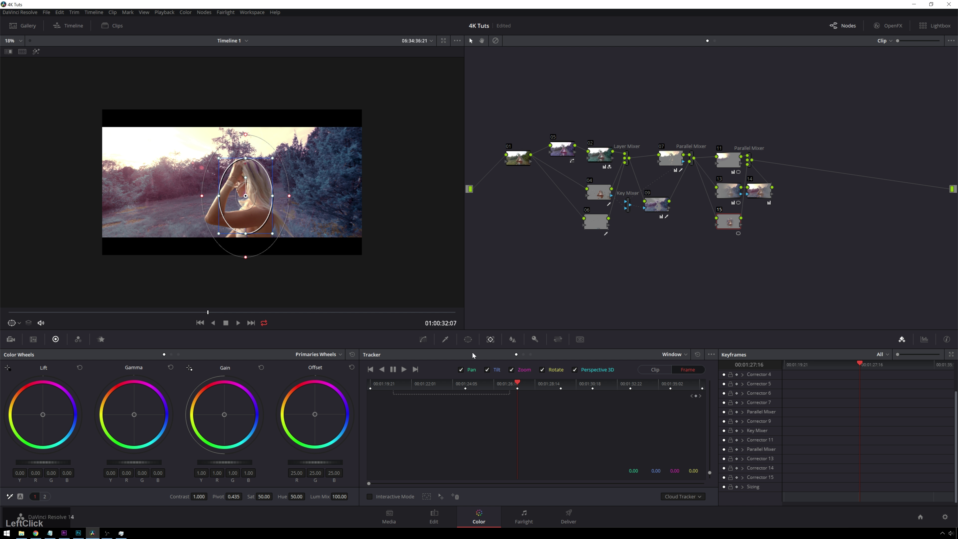
drag(273, 233, 275, 238)
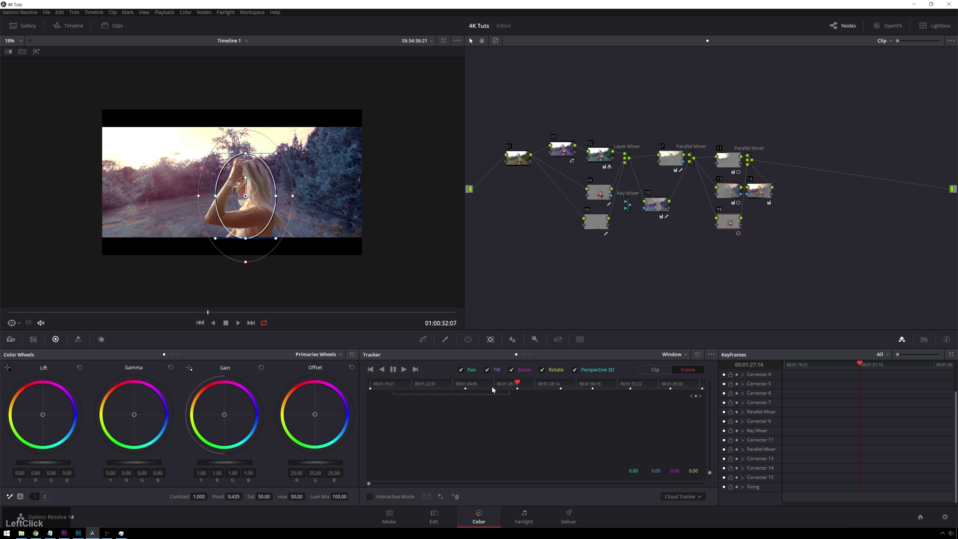
Shrink node 15's circle window around the woman at 01:00:27:03 and shift it onto her at 01:00:25:20.
click(422, 383)
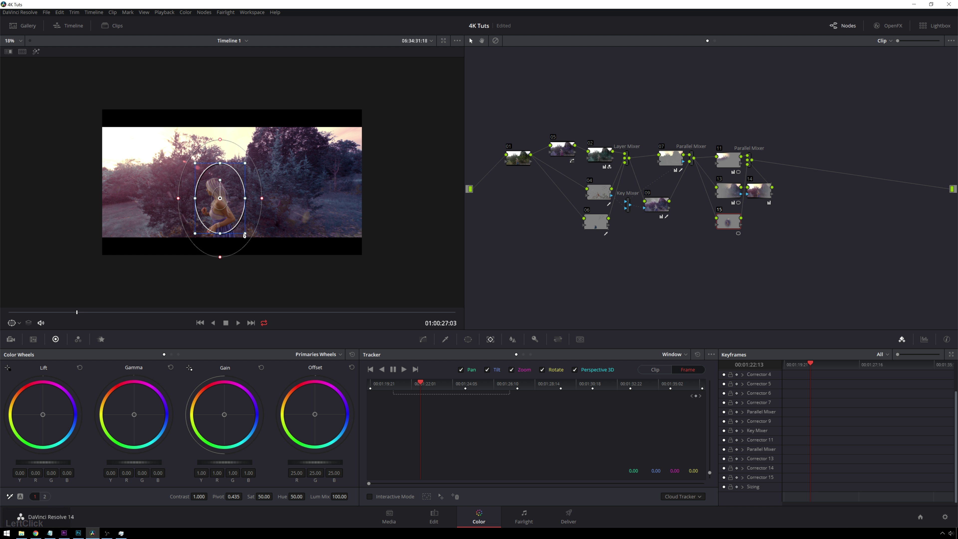
drag(245, 237, 236, 237)
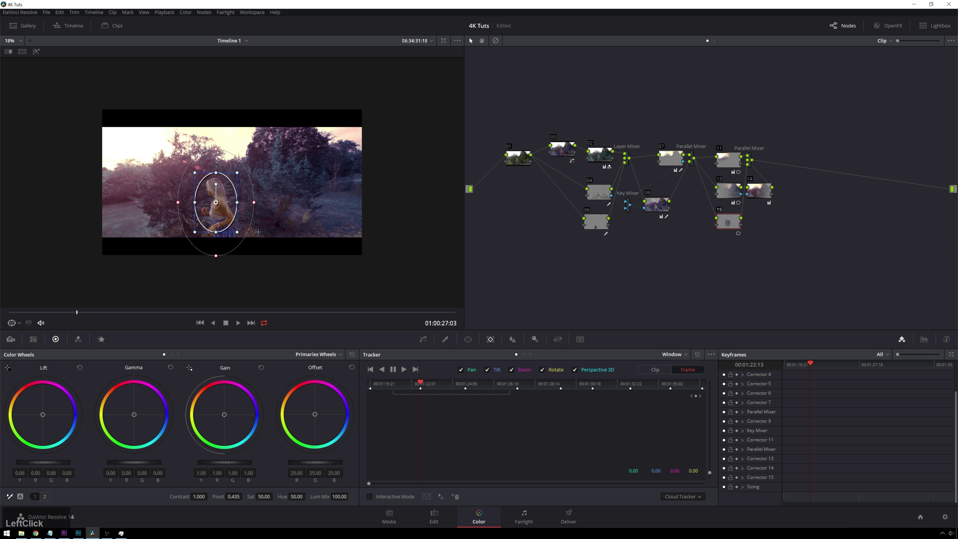
mouse_move(390, 382)
mouse_down()
mouse_move(379, 383)
mouse_move(396, 384)
mouse_up()
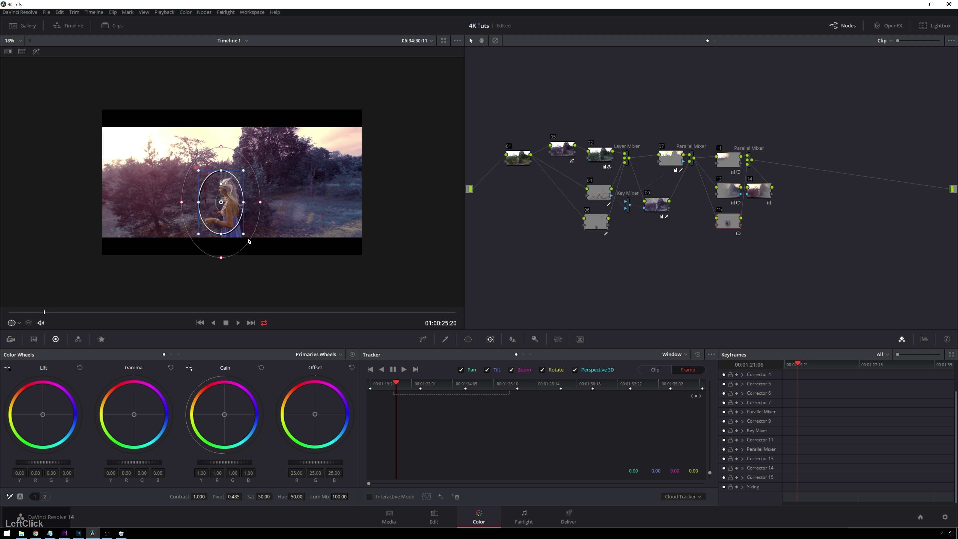
drag(227, 219, 238, 221)
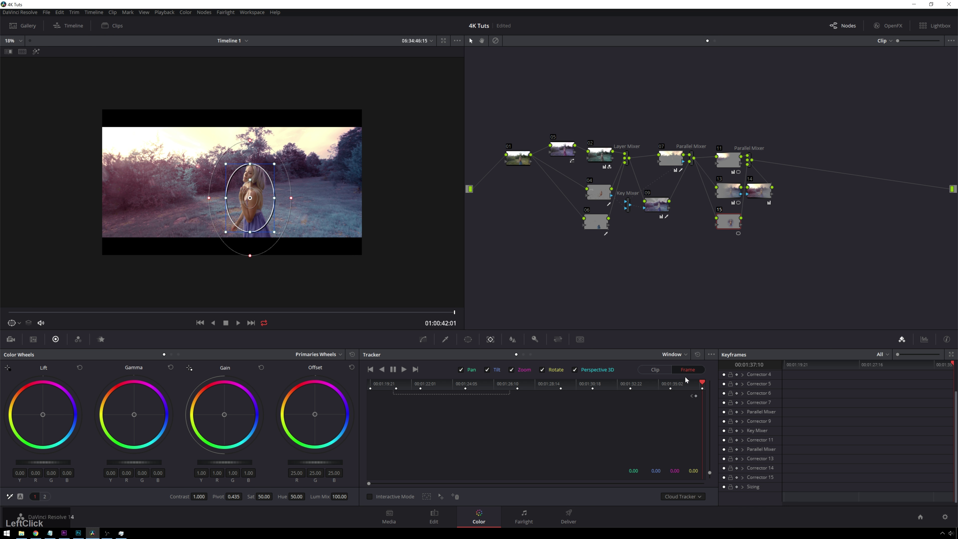
Set the window tracker to Clip mode and enlarge node 15's circle window around the woman for the whole clip.
click(655, 369)
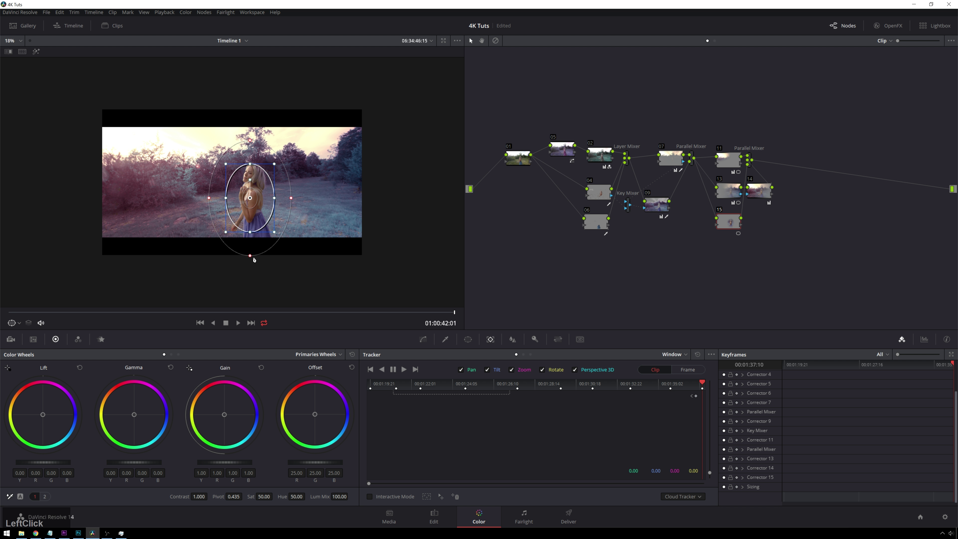
drag(254, 260, 266, 212)
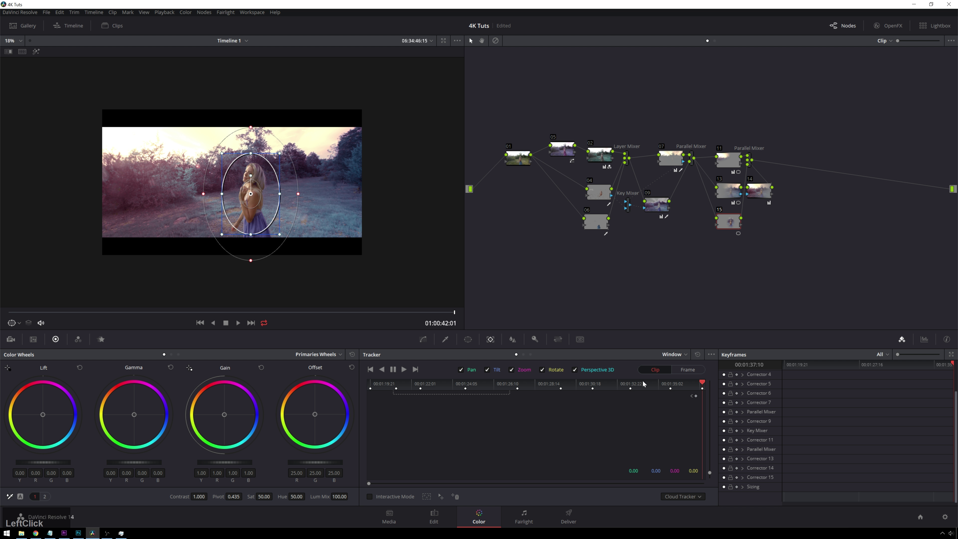
click(594, 383)
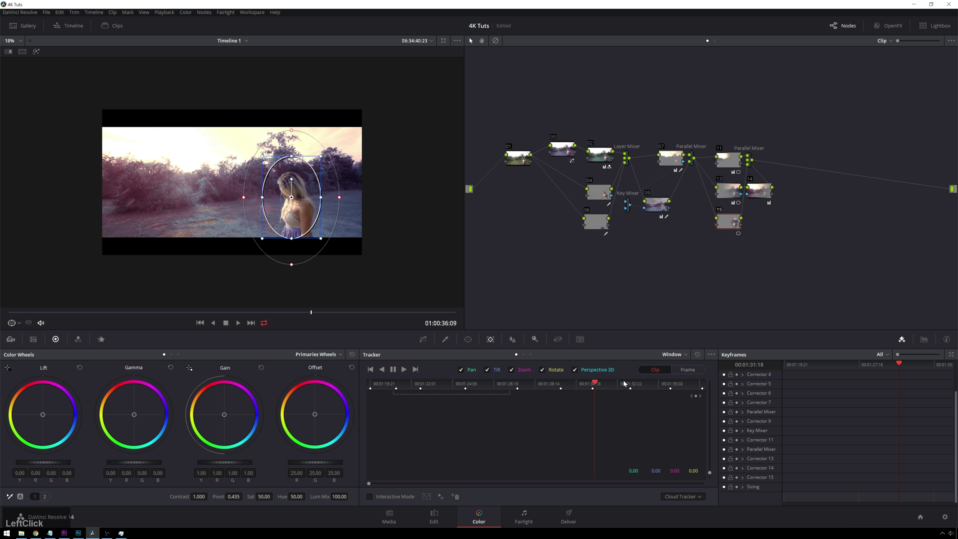
At 01:00:41:13, set node 15's contrast to 1.054, pivot to 0.187 and gain to 1.05.
click(692, 383)
scroll(241, 279, up, 3)
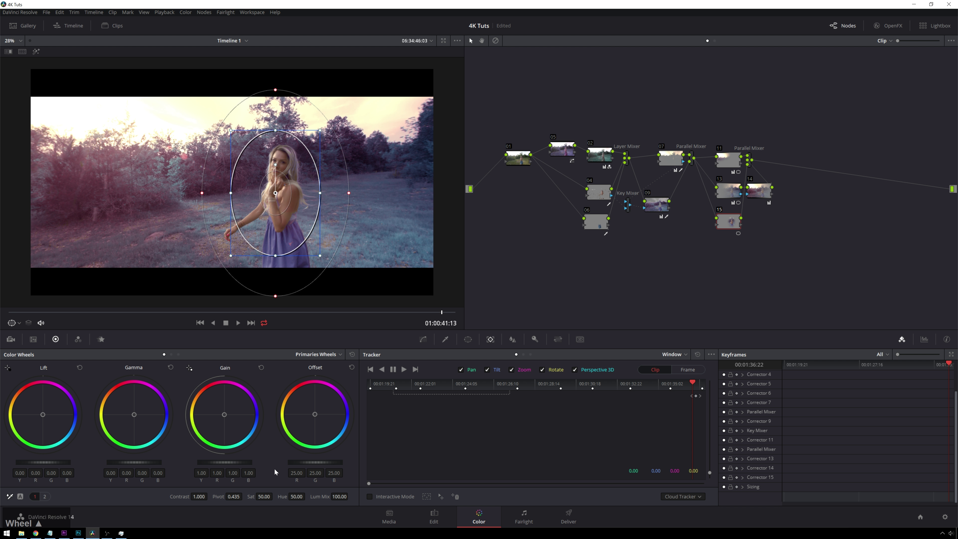
click(183, 497)
scroll(235, 462, up, 1)
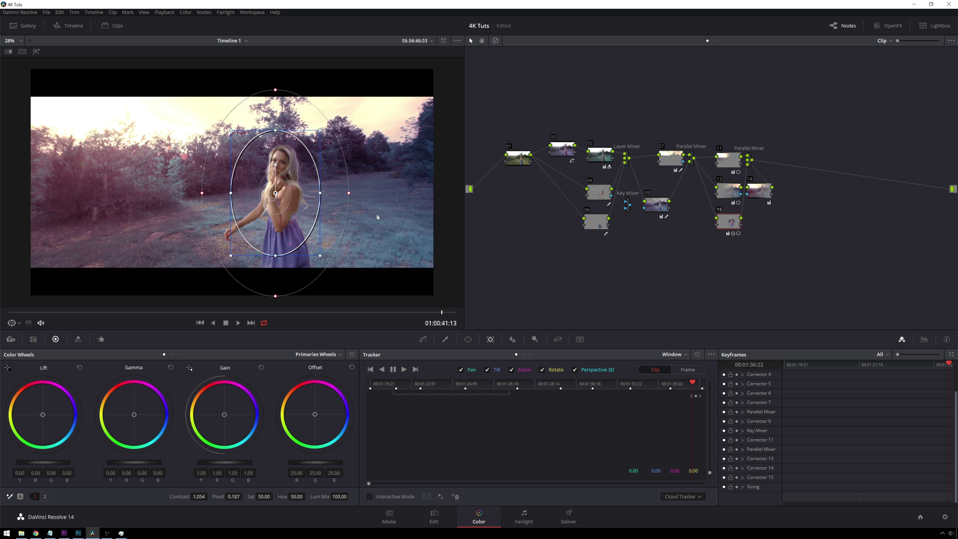
Add an outside node after node 15 and apply Lens Blur to it with a blur strength of 1.5.
alt+scroll(392, 207, up, 1)
key(alt+s)
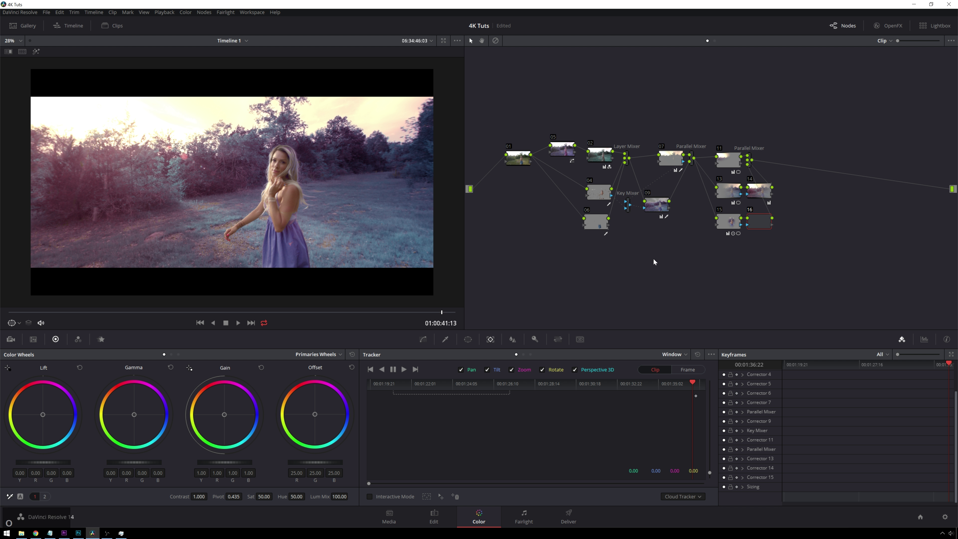
click(901, 24)
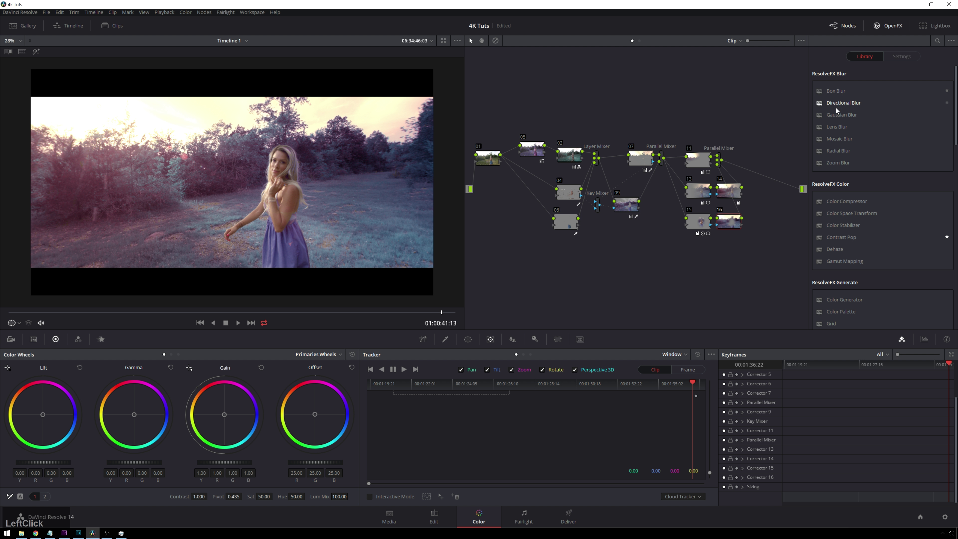
double_click(835, 125)
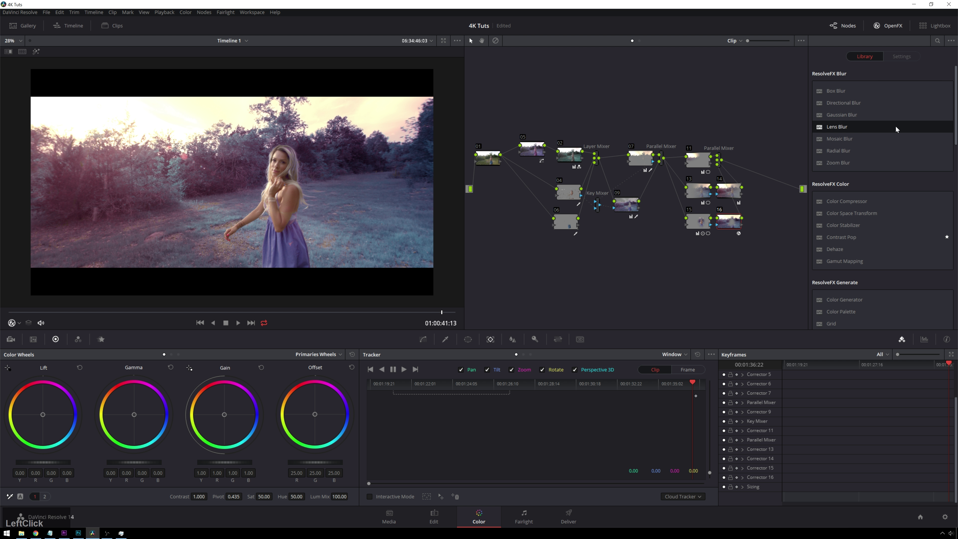
click(927, 108)
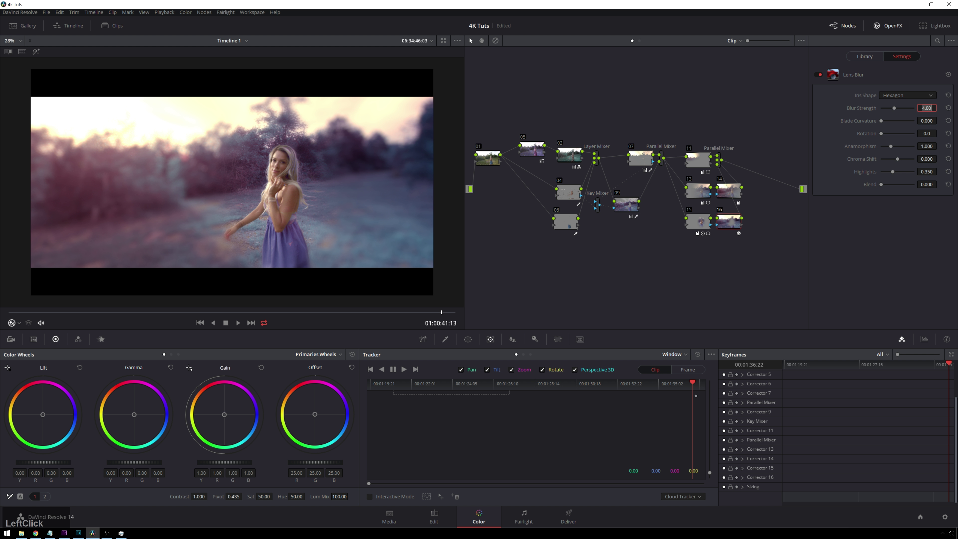
text(1.5)
key(KP_Enter)
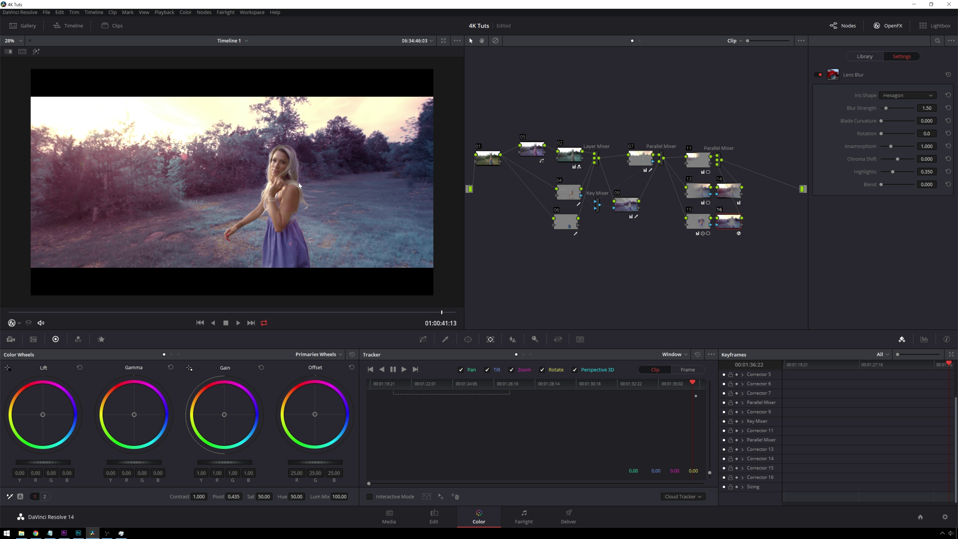
Hide the effects library and spread out the node graph by shifting nodes 13 to 16 back and the last Parallel Mixer forward.
scroll(721, 194, down, 1)
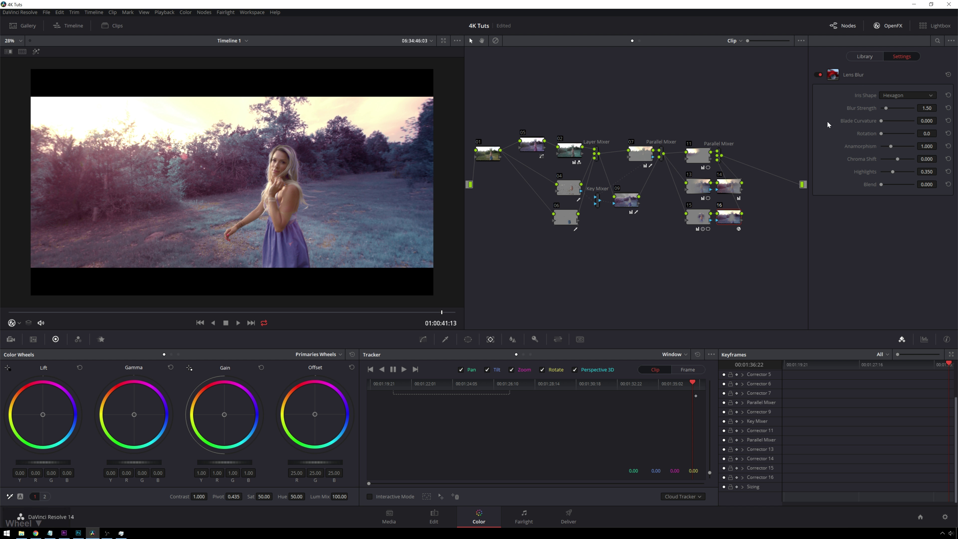
click(893, 26)
drag(808, 273, 700, 191)
click(886, 196)
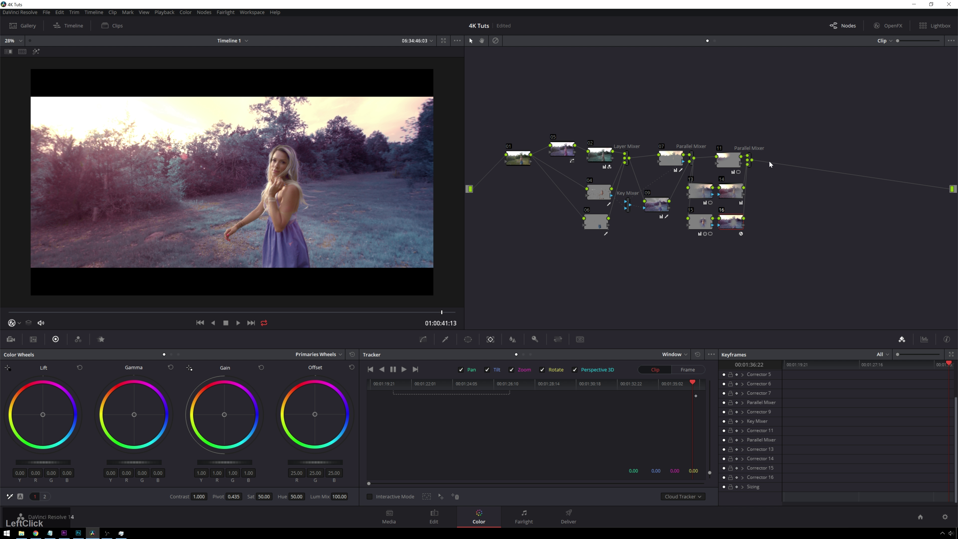
drag(760, 167, 764, 162)
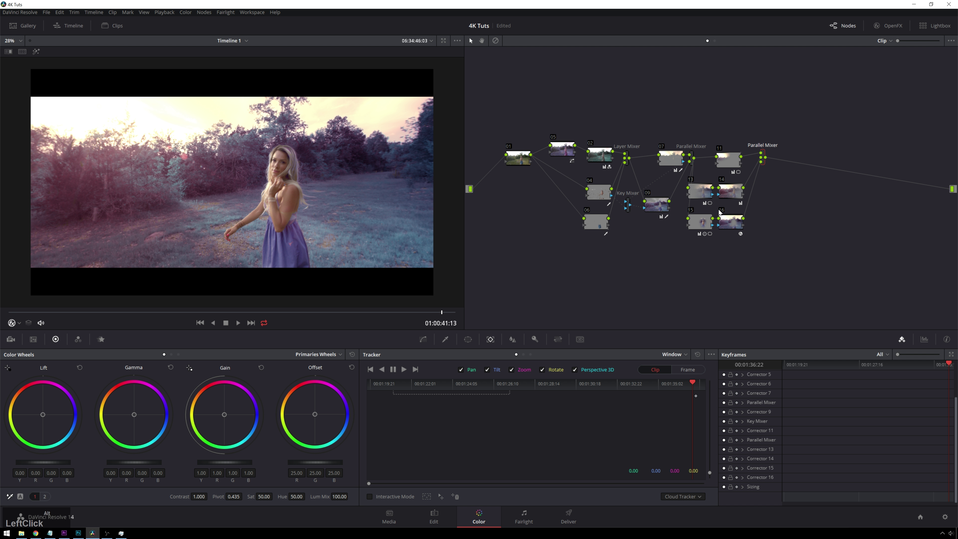
Add a splitter/combiner after the last Parallel Mixer and inspect nodes 19, 20 and 21 individually in highlight view.
key(alt+y)
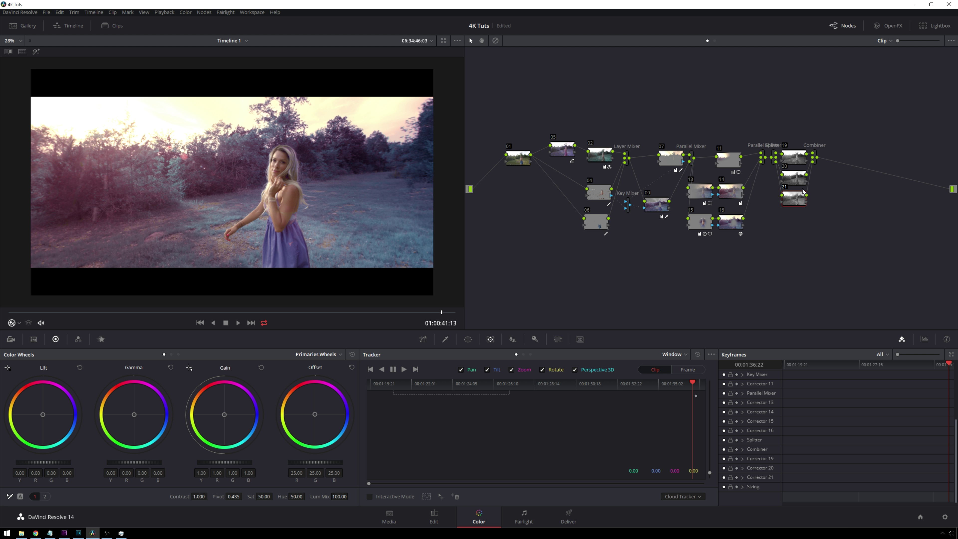
click(798, 160)
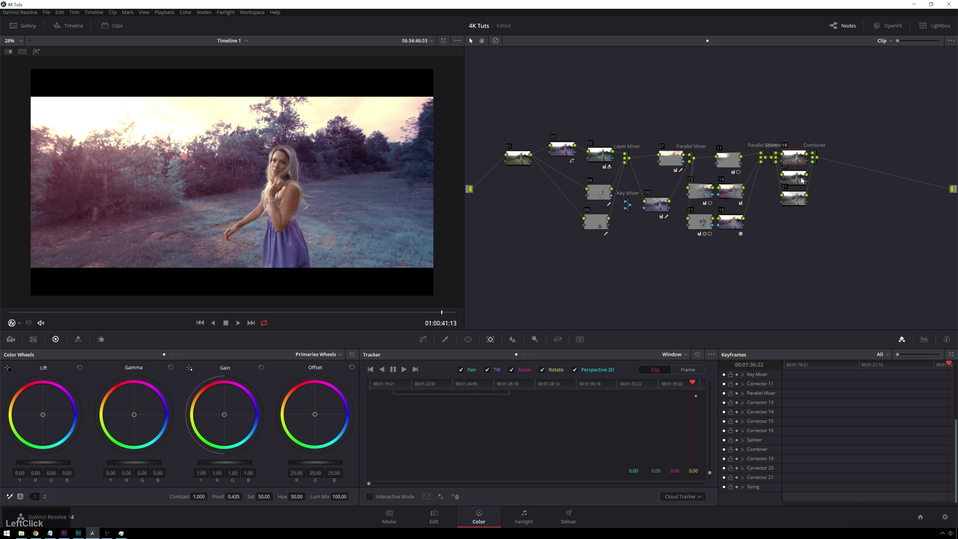
click(791, 155)
key(shift+h)
scroll(288, 206, up, 1)
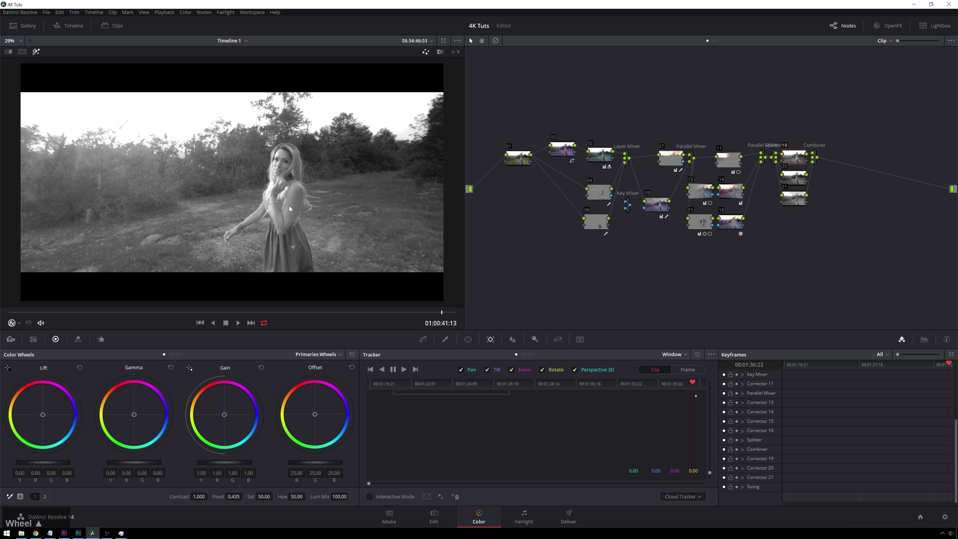
scroll(289, 208, up, 5)
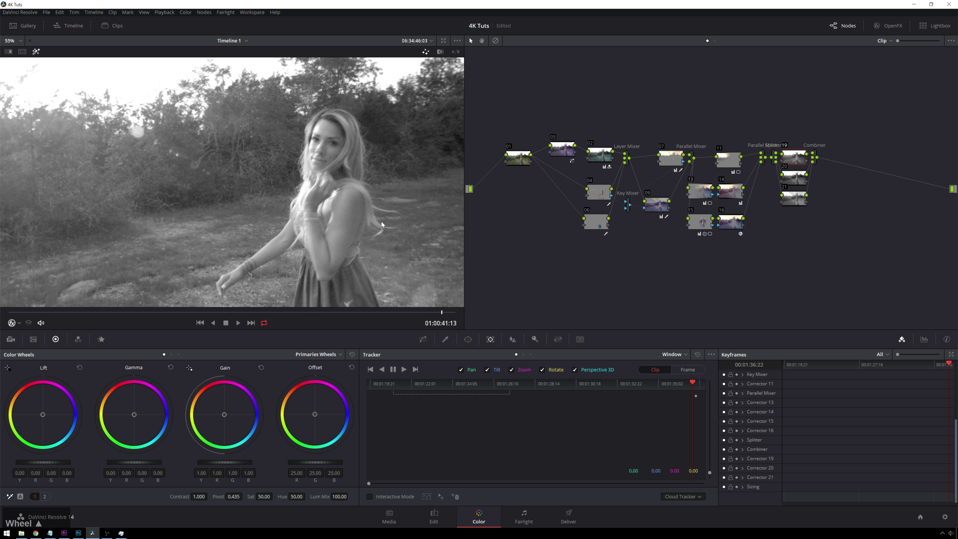
click(795, 181)
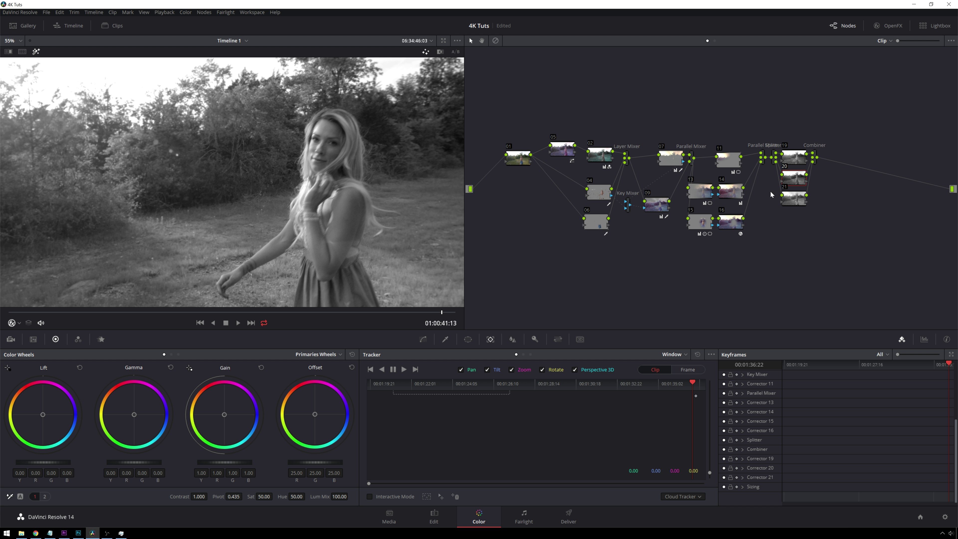
click(785, 197)
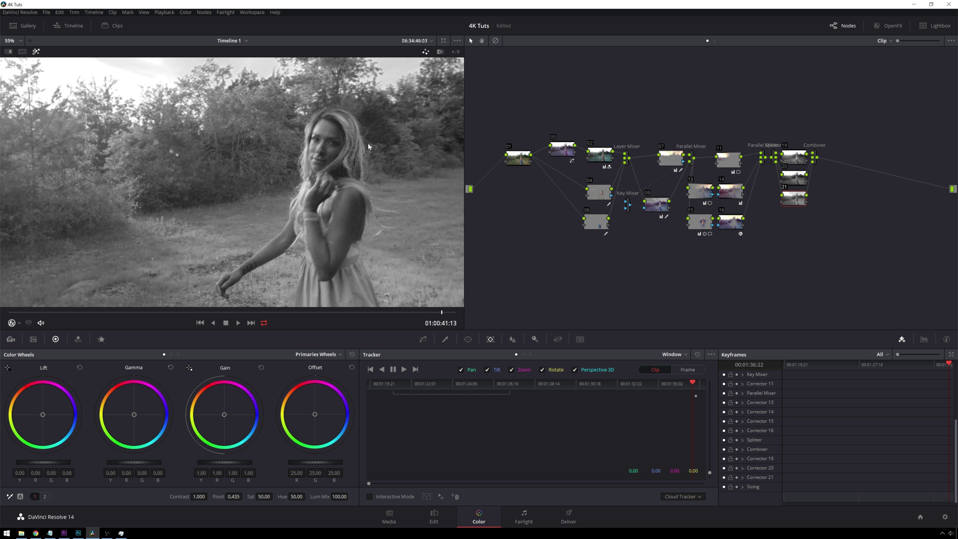
Reduce node 21's noise with 1 temporal frame, unlinked temporal luma threshold 100 and unlinked spatial luma threshold 21.8, and leave highlight view.
scroll(342, 143, down, 2)
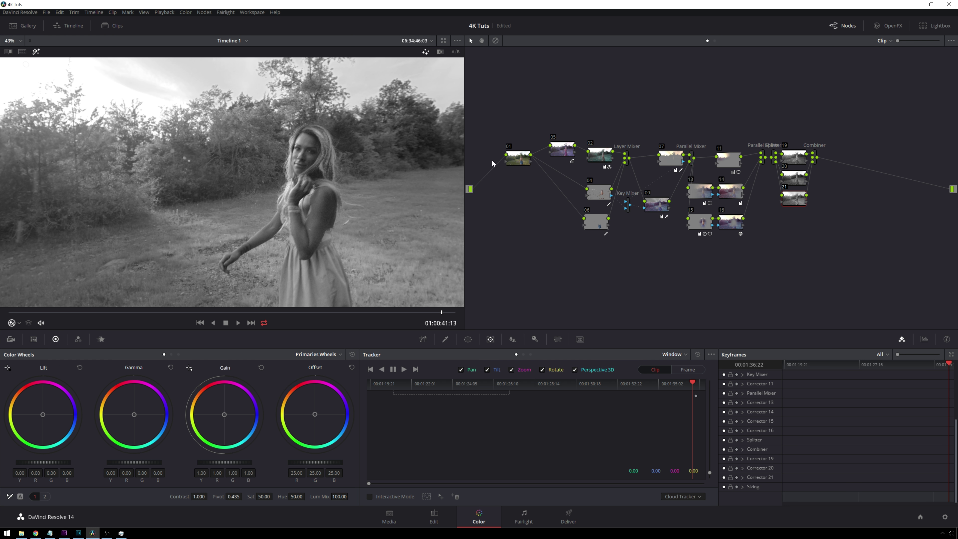
click(101, 339)
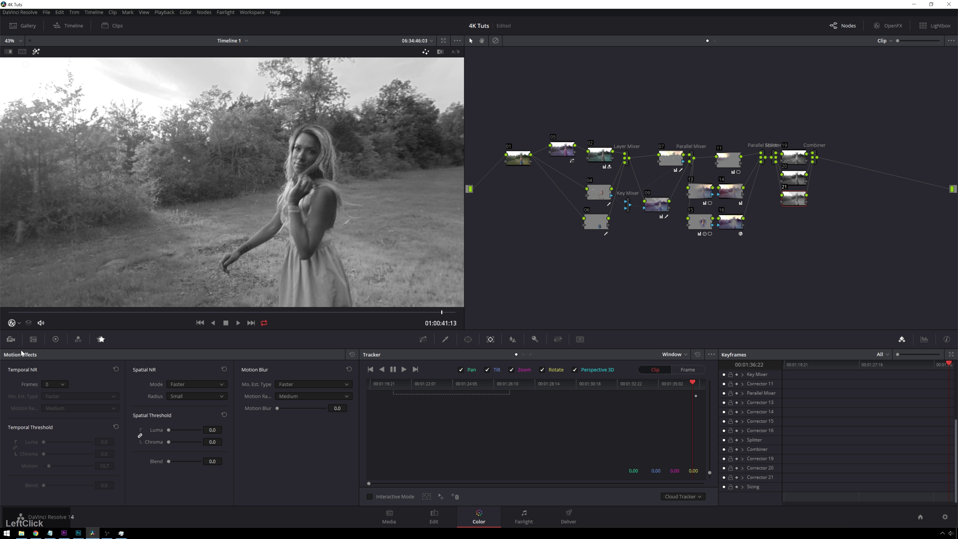
click(52, 385)
click(50, 403)
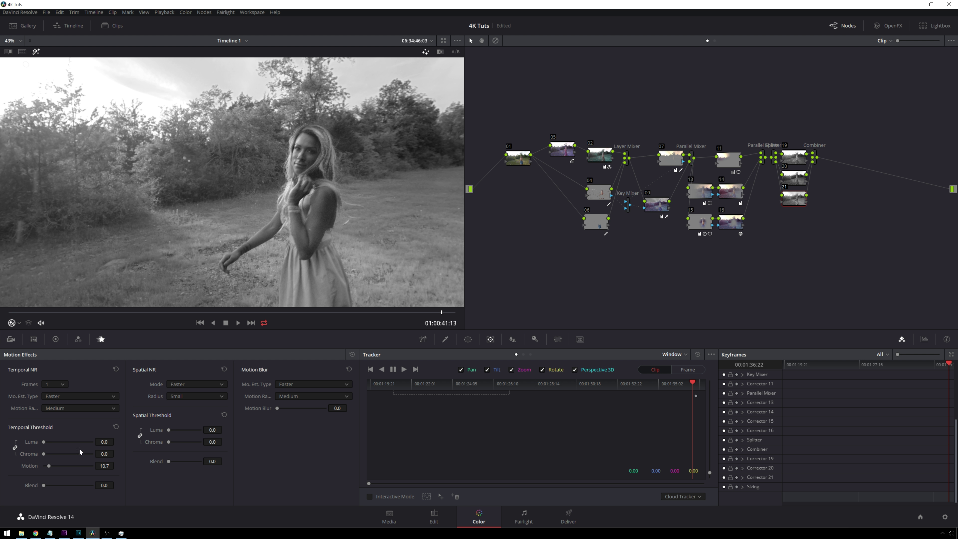
drag(87, 445, 26, 439)
click(141, 440)
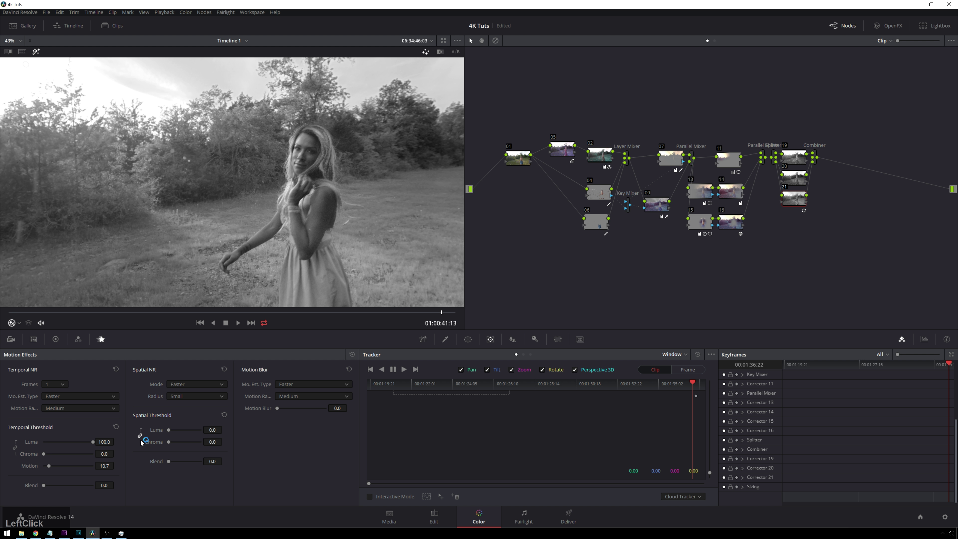
click(173, 431)
key(shift+h)
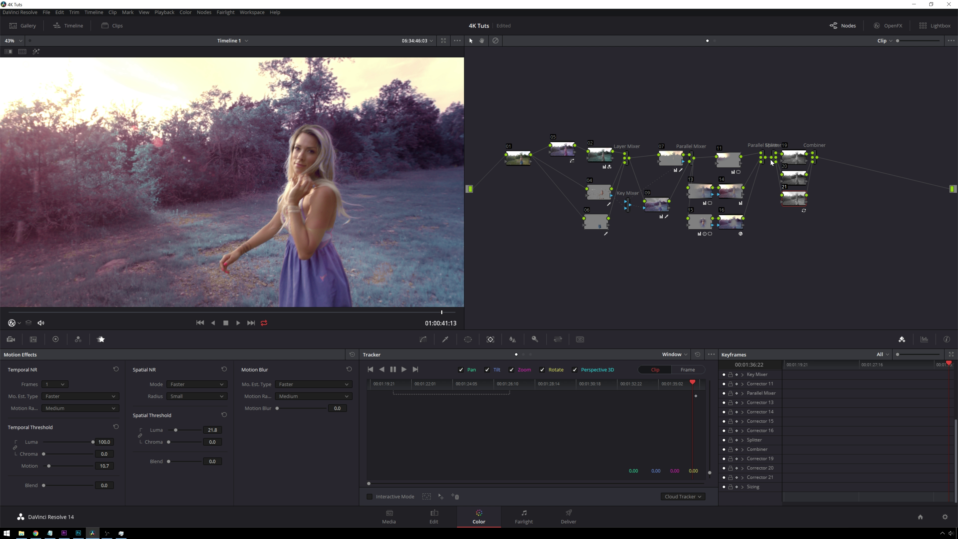
In highlight view, give node 19 temporal noise reduction with 1 frame, luma threshold 100 and Better motion estimation.
shift+click(792, 165)
key(shift+h)
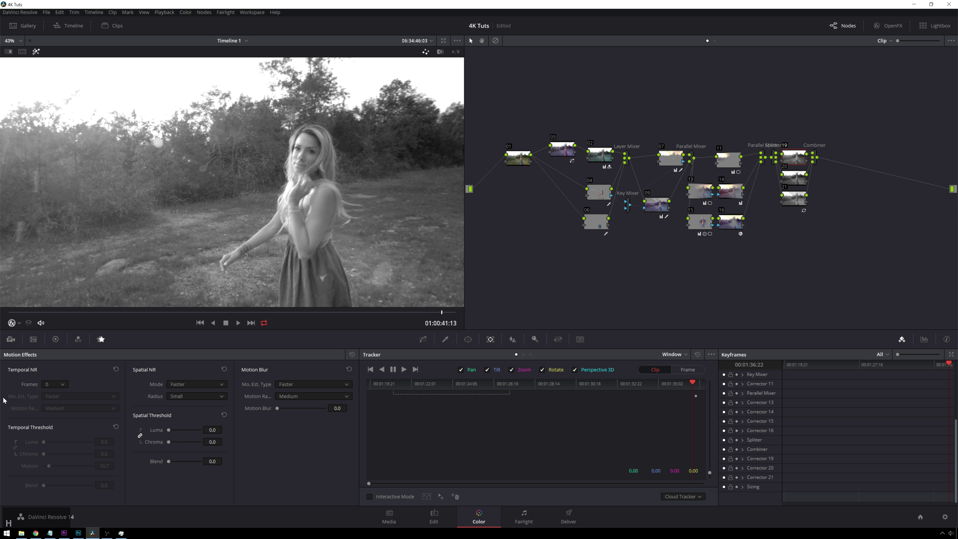
click(55, 385)
click(54, 402)
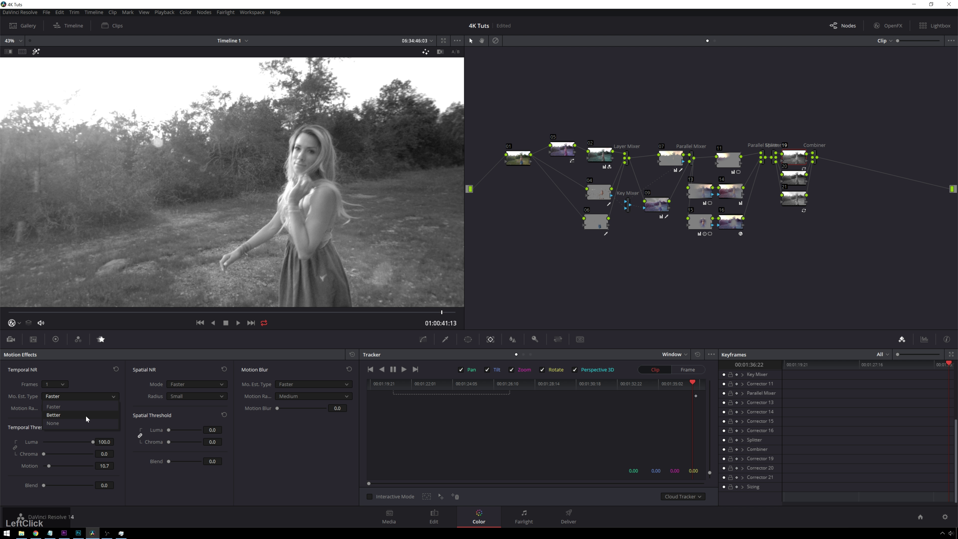
click(87, 415)
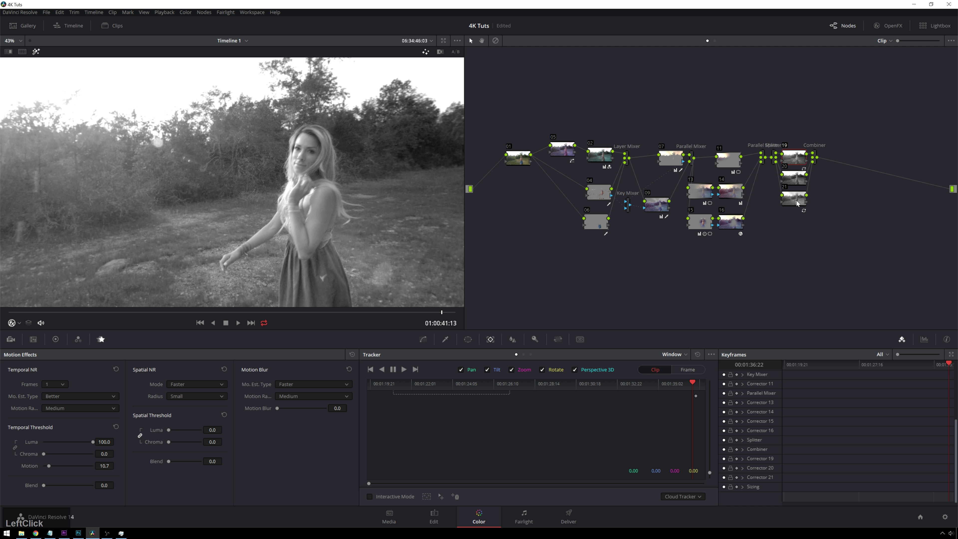
Set node 21's temporal motion estimation to Better, reselect node 19 and turn off highlight view.
click(801, 193)
click(63, 398)
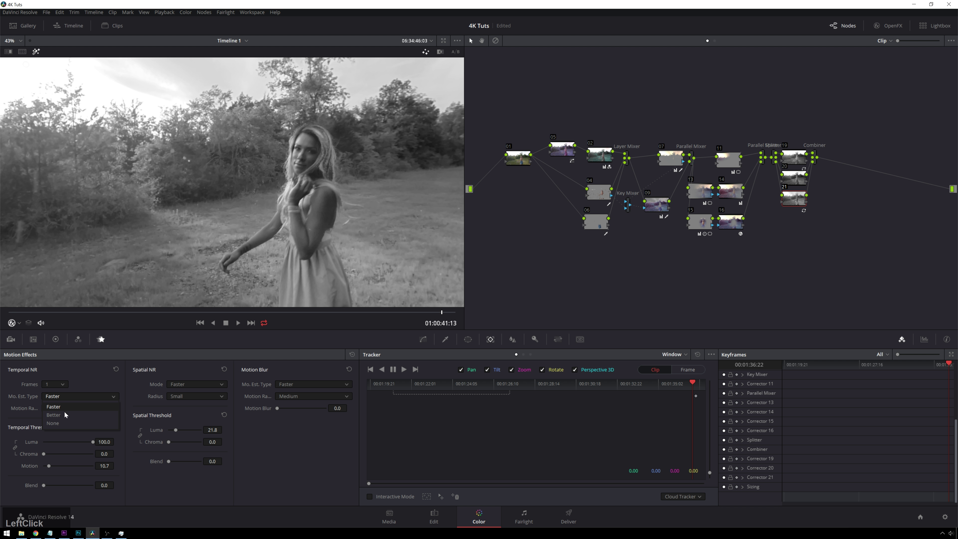
click(65, 415)
click(794, 157)
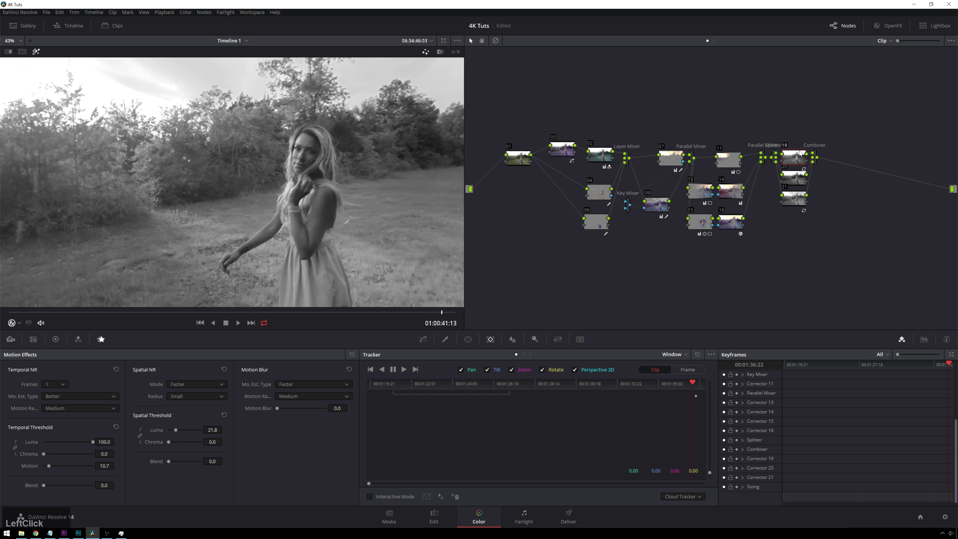
key(shift+h)
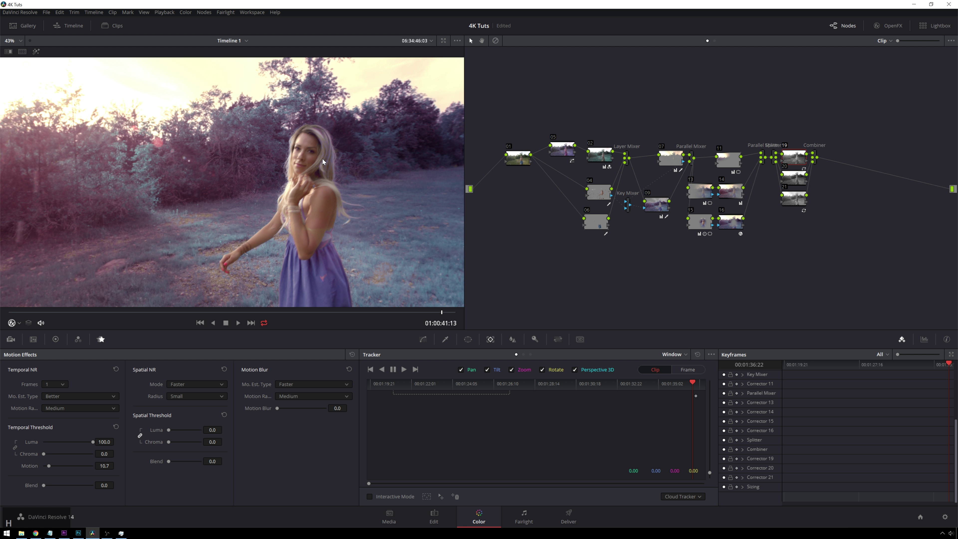
Try lowering node 19's gain to 0.84 in the primary wheels, reset it, and fine-tune the gain in small increments.
scroll(350, 160, down, 1)
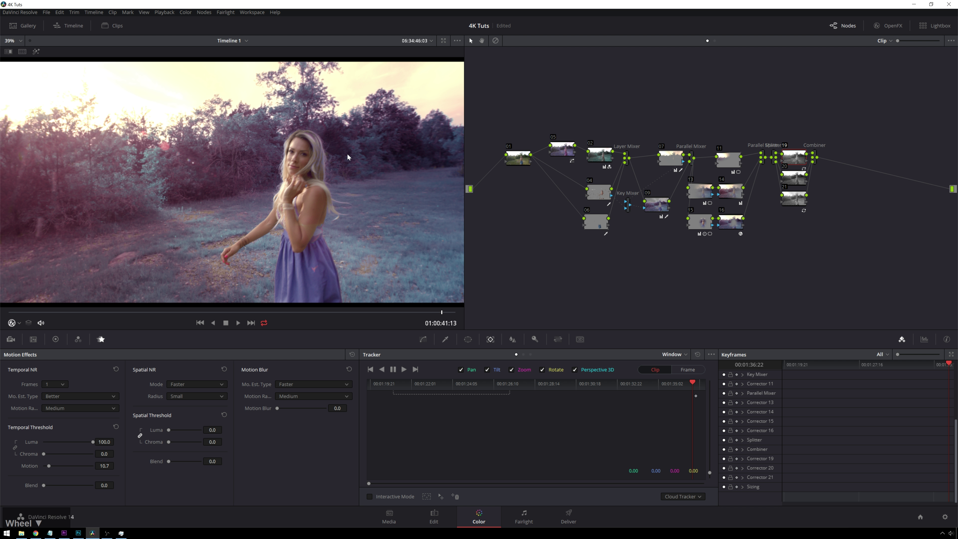
scroll(347, 153, down, 2)
click(55, 339)
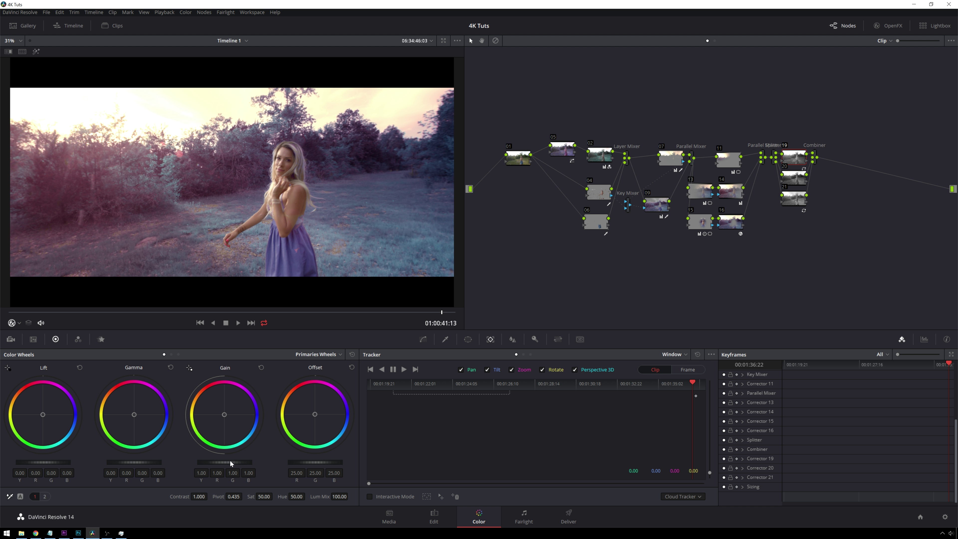
scroll(231, 461, up, 2)
scroll(235, 465, down, 5)
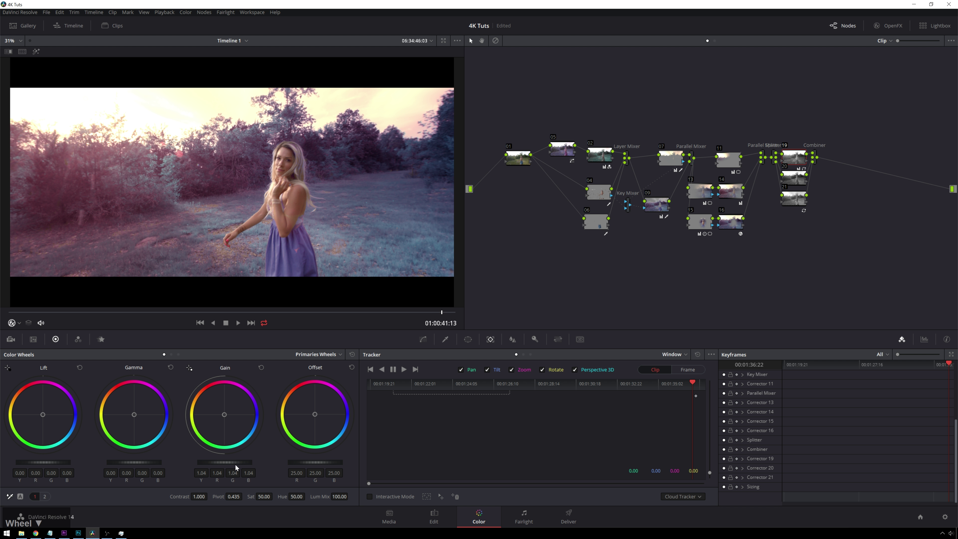
click(234, 466)
drag(234, 465, 215, 465)
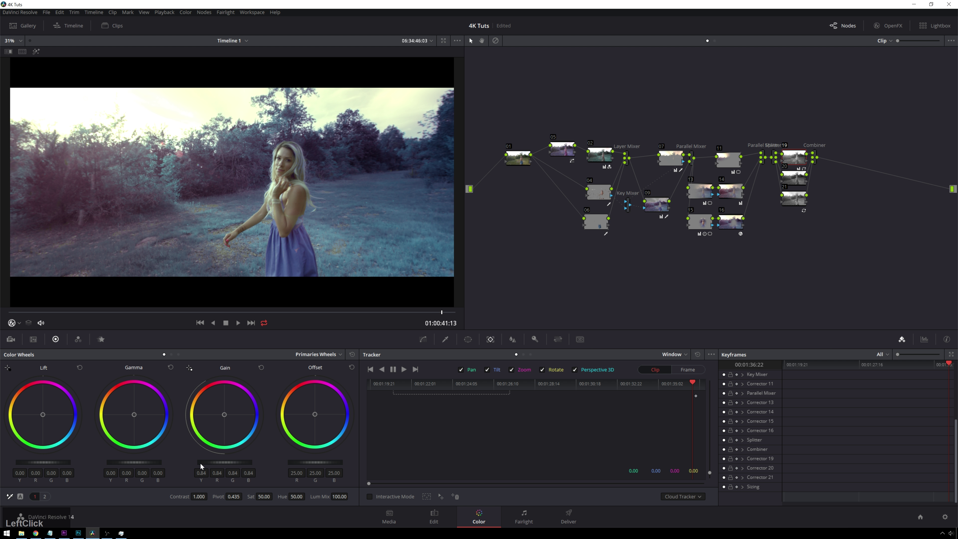
click(260, 367)
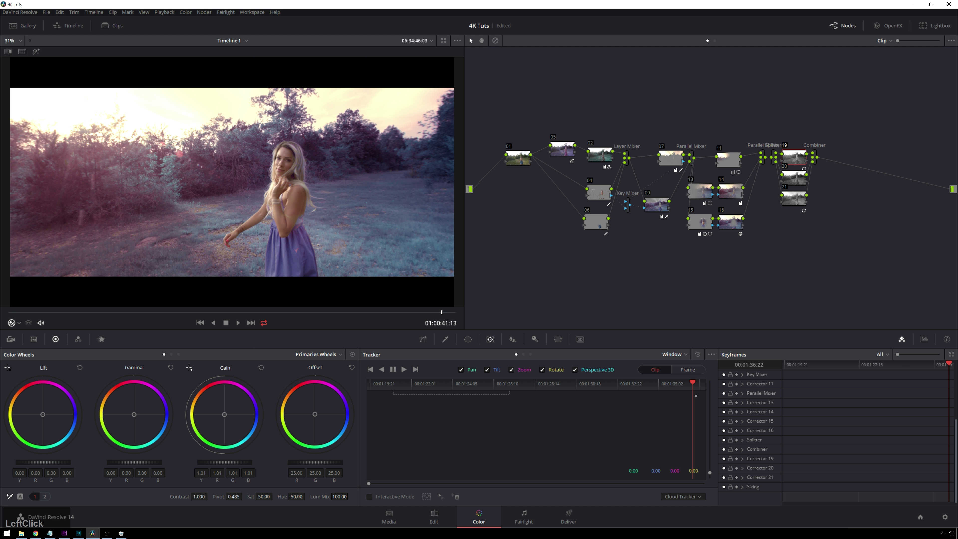
scroll(56, 465, up, 1)
scroll(55, 465, down, 1)
Set node 21's primaries to gain 0.94, lift -0.04 and gamma 0.03.
click(787, 202)
scroll(224, 469, down, 1)
scroll(41, 462, up, 1)
scroll(51, 473, down, 1)
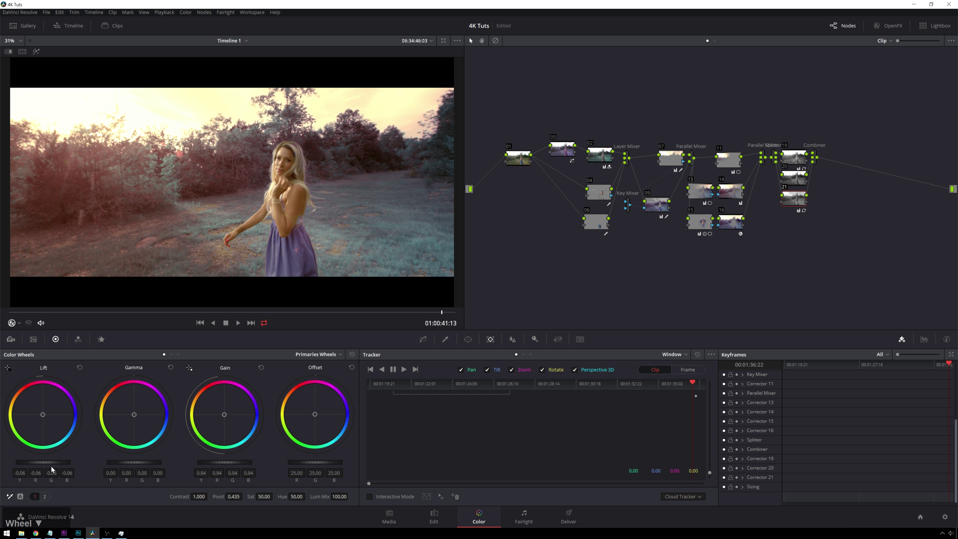
scroll(52, 467, up, 1)
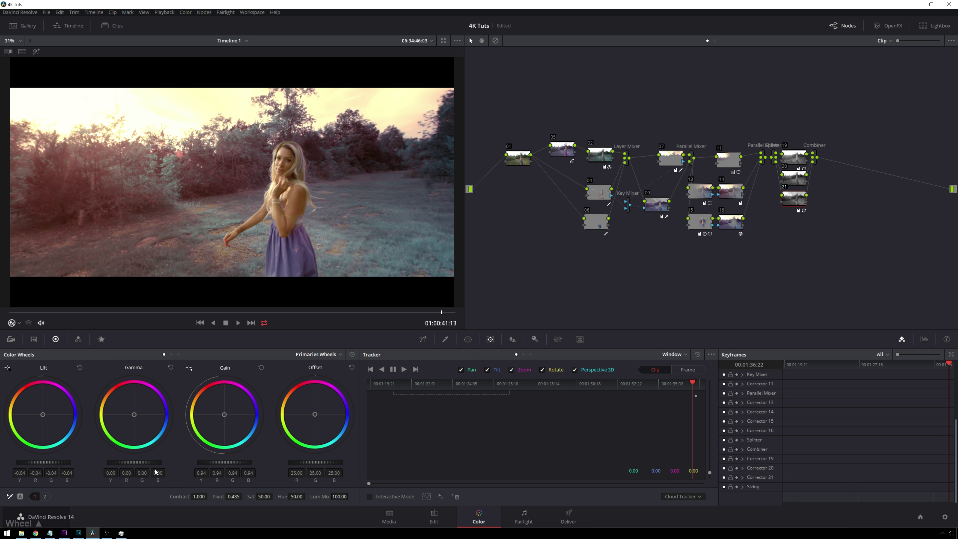
scroll(149, 466, up, 1)
scroll(147, 471, down, 1)
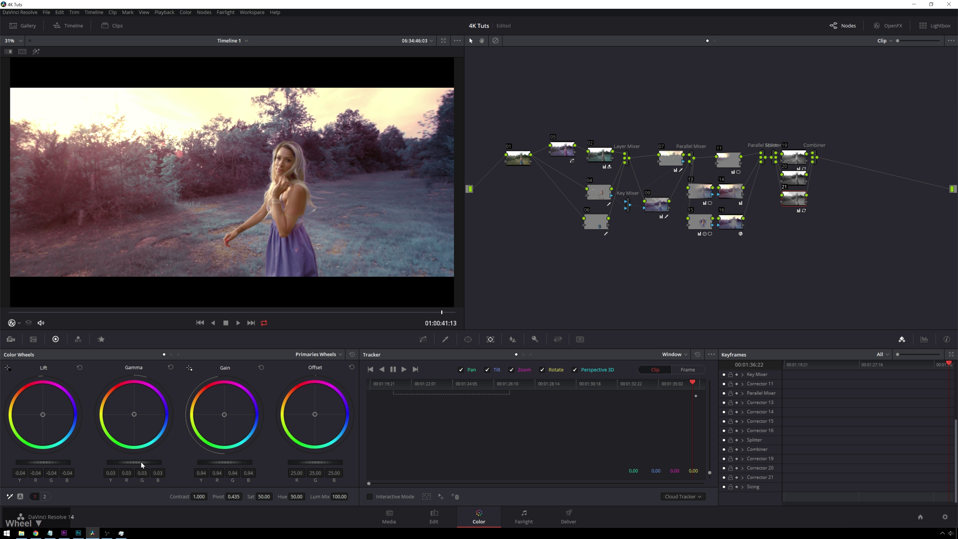
scroll(140, 469, up, 1)
scroll(397, 287, down, 1)
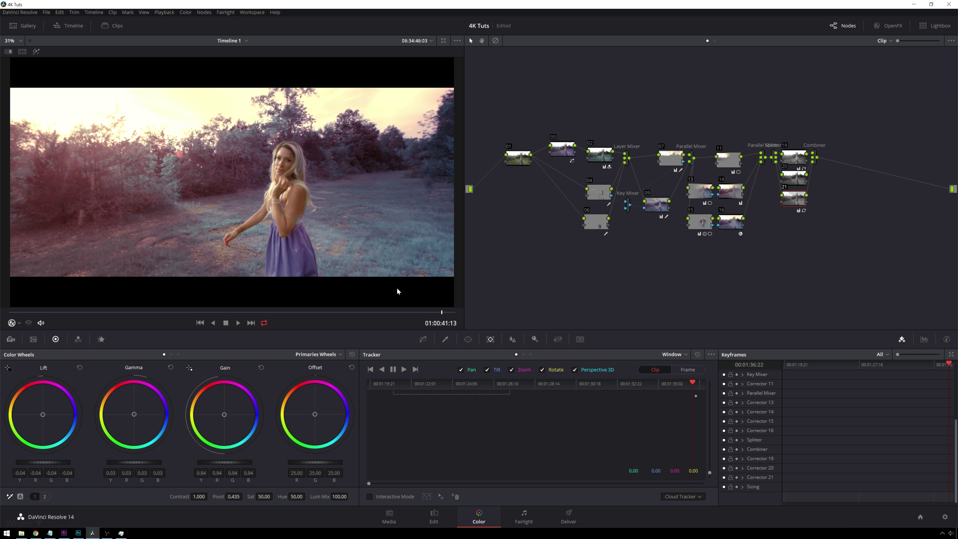
At 01:00:39:02, add serial node 22 after the Combiner, and layer it with node 24 fed from node 19's output.
scroll(372, 210, down, 1)
click(119, 332)
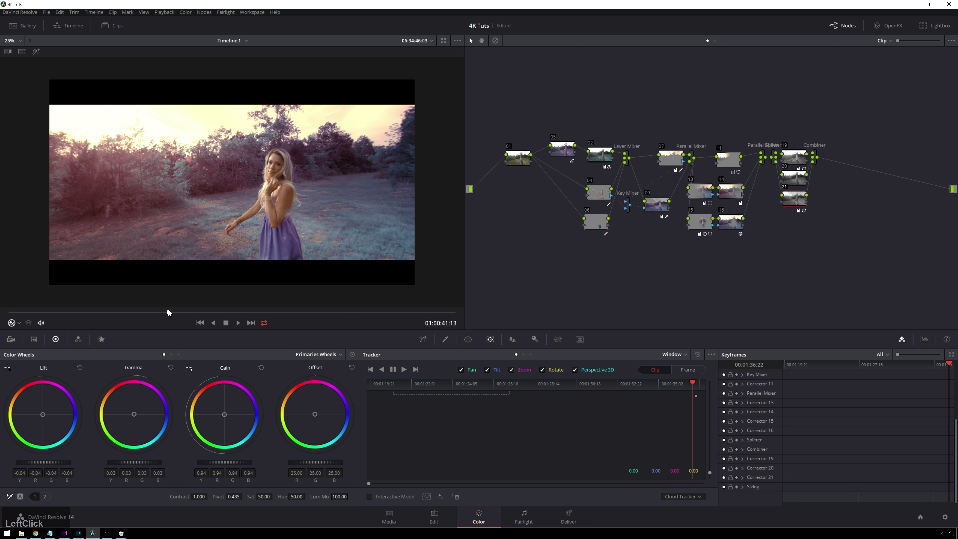
click(355, 310)
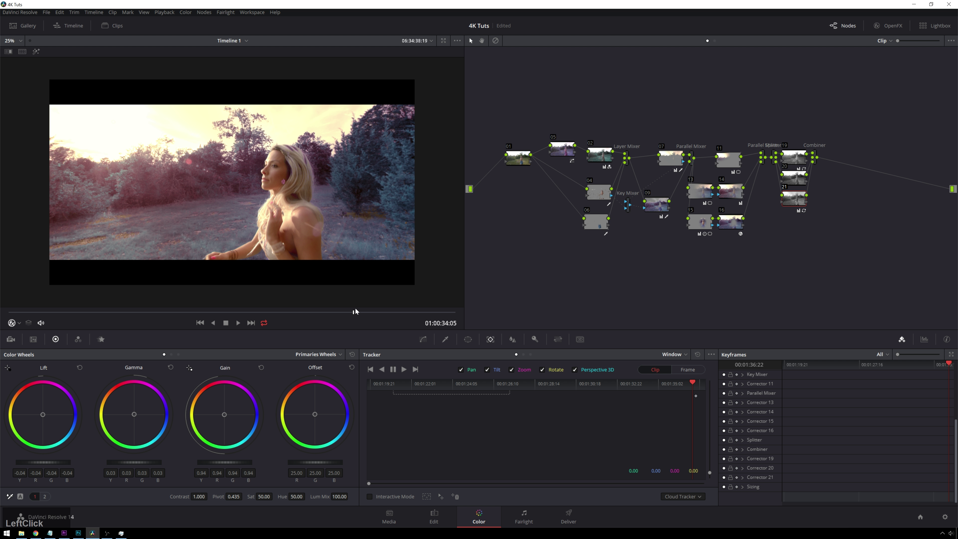
drag(355, 310, 381, 308)
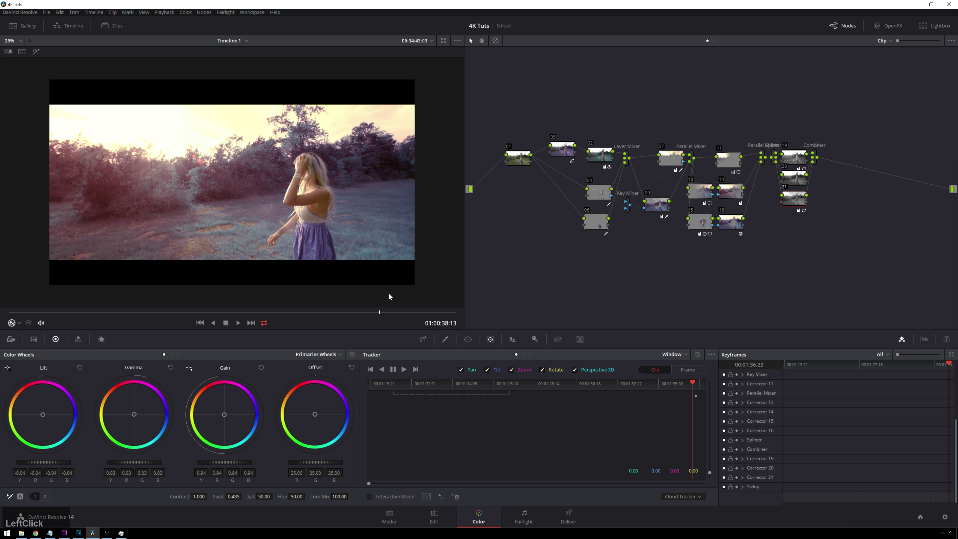
click(813, 157)
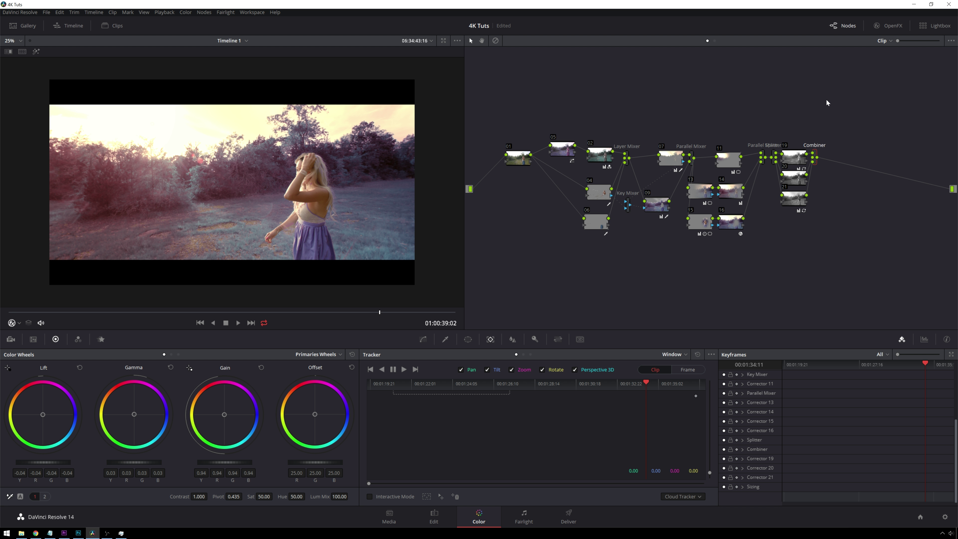
key(alt+s)
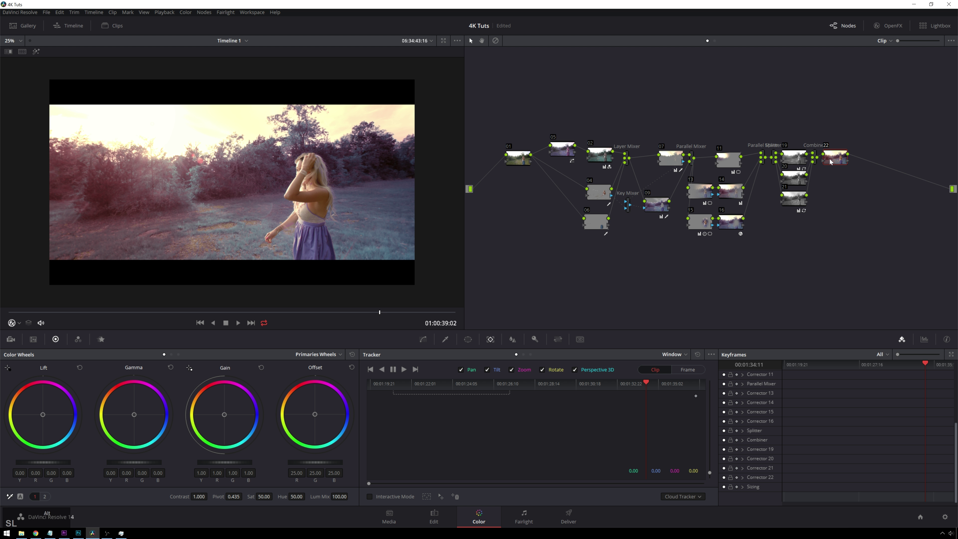
key(alt+l)
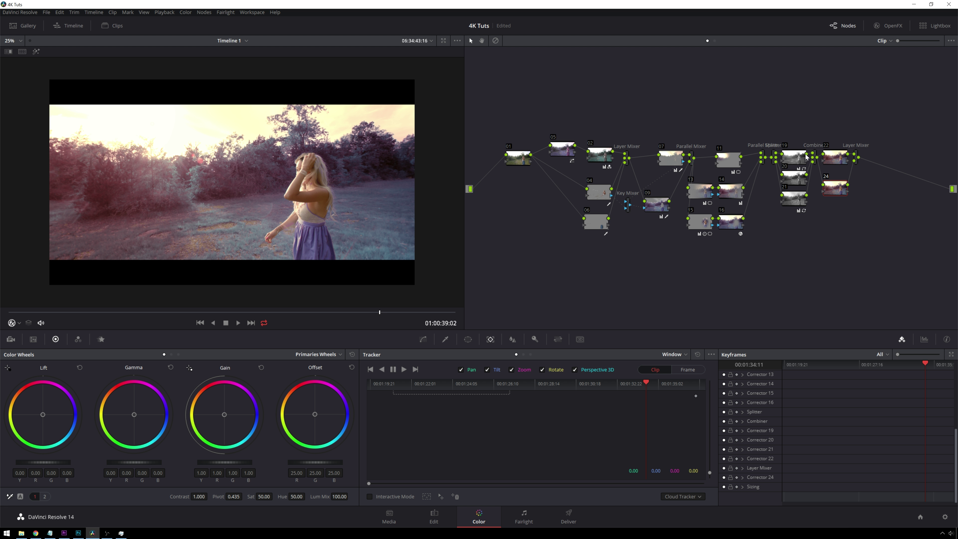
drag(807, 157, 845, 188)
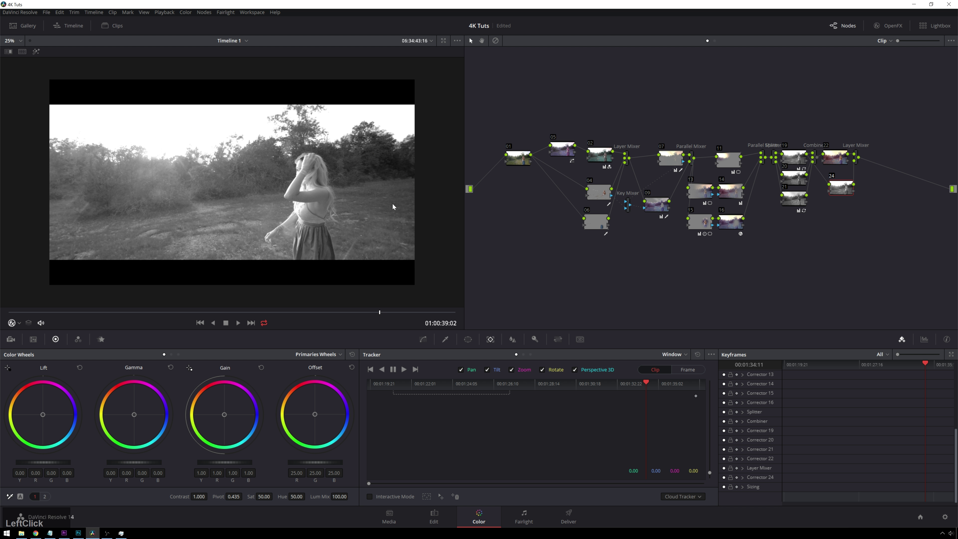
Check the black-and-white image at 01:00:32:19, 01:00:29:10 and 01:00:39:07, and align node 24 beneath node 22.
click(220, 312)
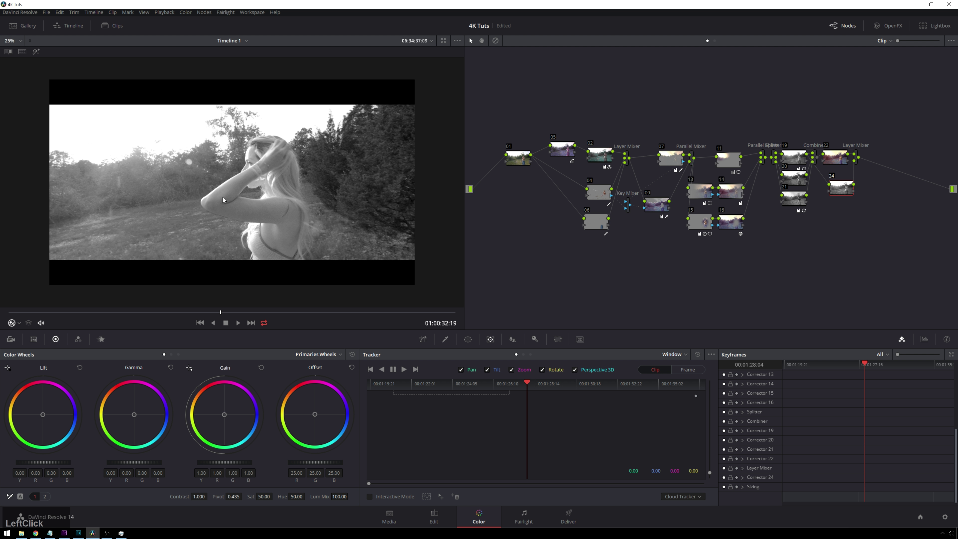
click(135, 316)
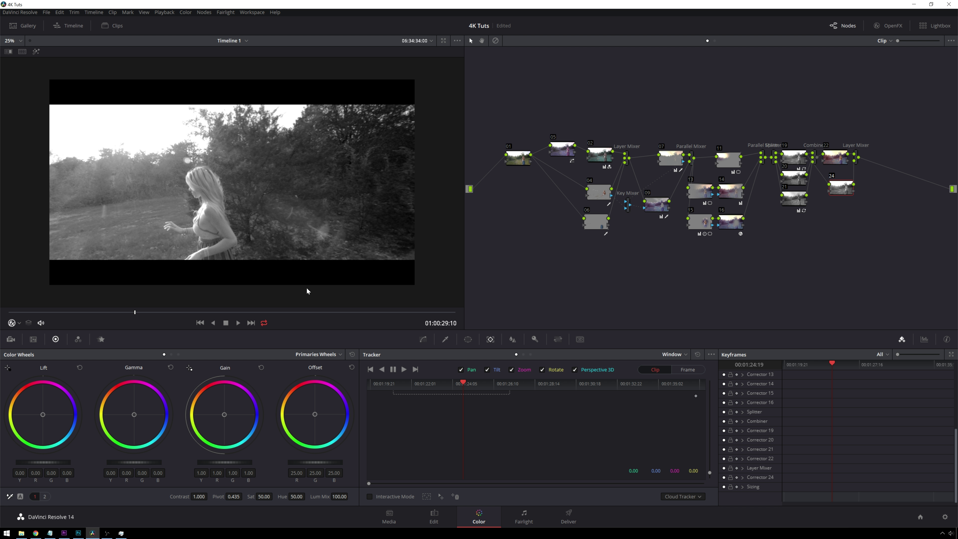
click(384, 312)
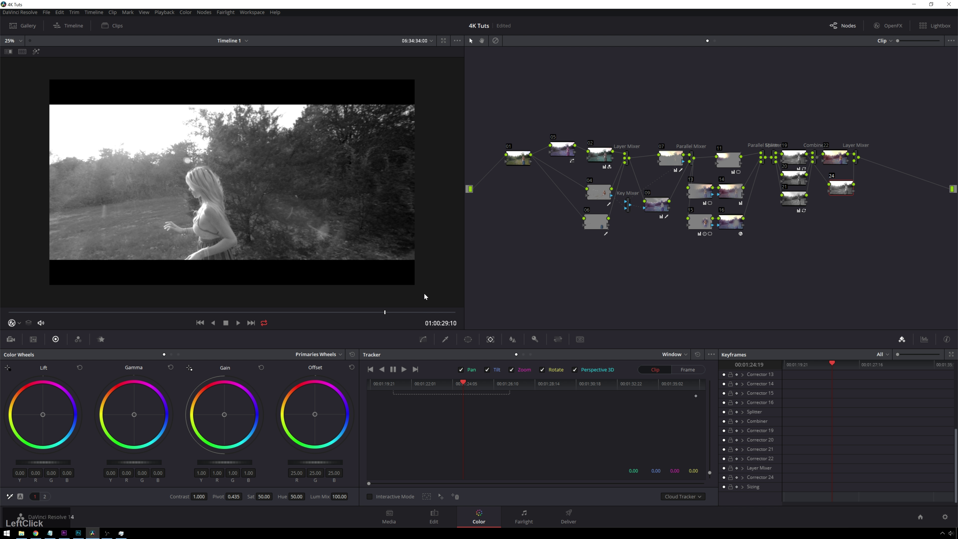
drag(848, 194, 841, 194)
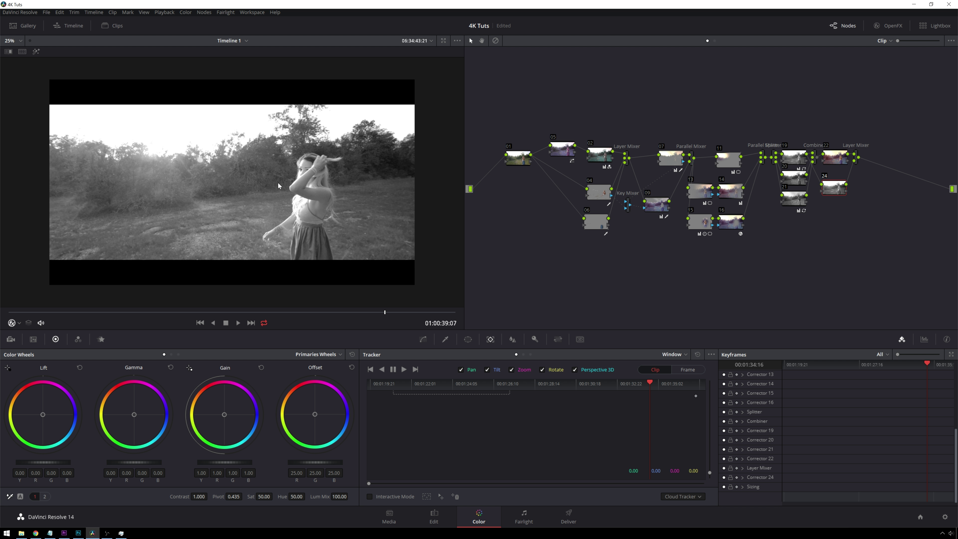
Look over the last Layer Mixer's composite modes without changing them, and set node 24's key output gain to 0.3.
right_click(858, 166)
right_click(855, 161)
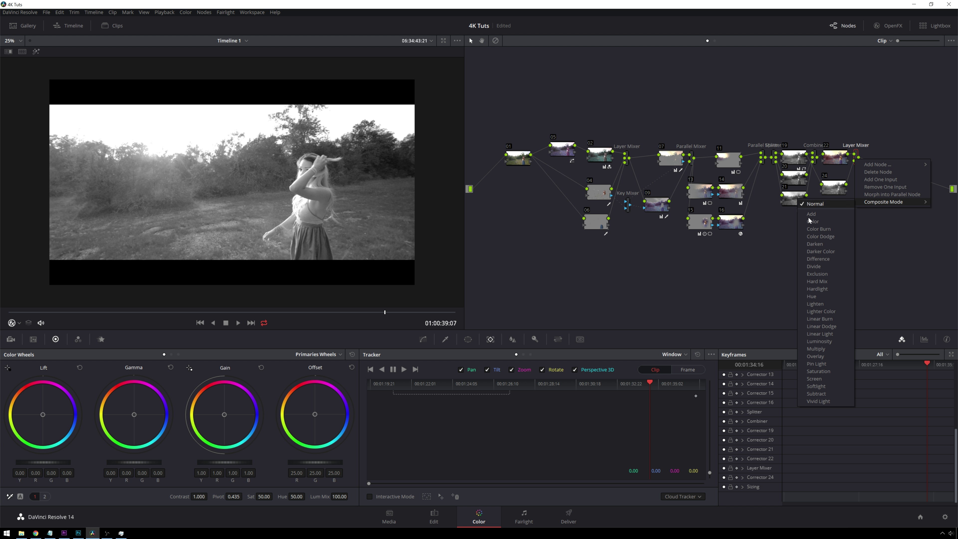
click(840, 193)
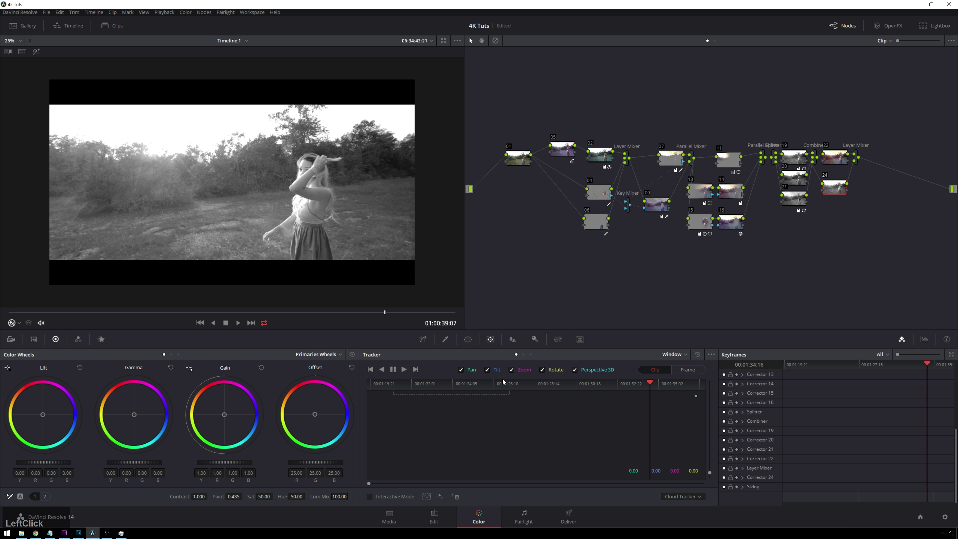
click(535, 340)
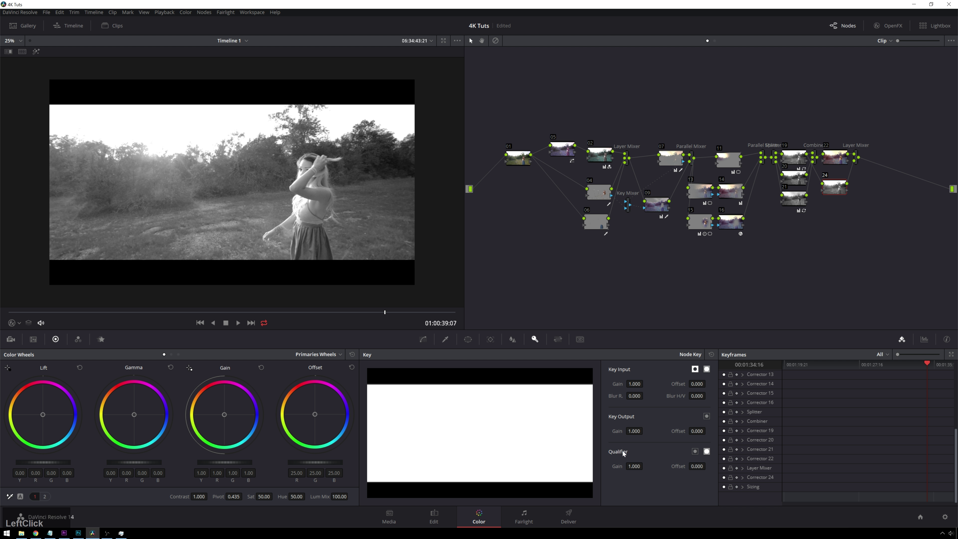
click(633, 431)
text(0.3)
key(Return)
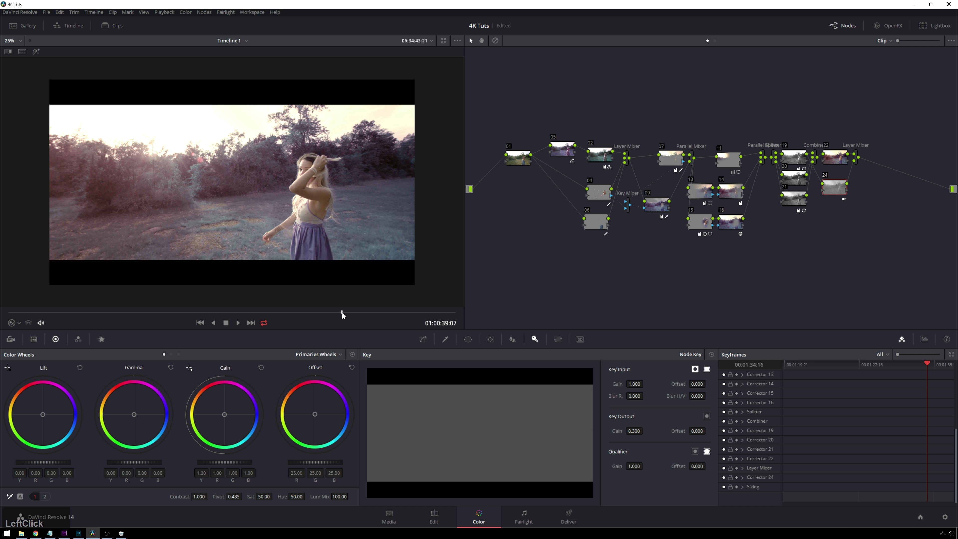
At 01:00:35:21, apply a Gaussian Blur to node 24 with horizontal and vertical strength 0.150.
drag(341, 313, 298, 312)
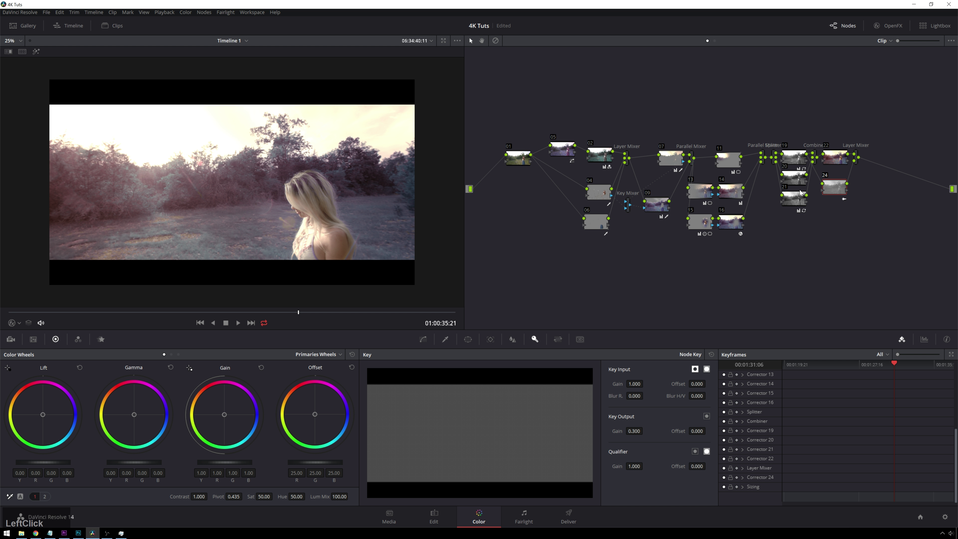
click(837, 190)
click(886, 24)
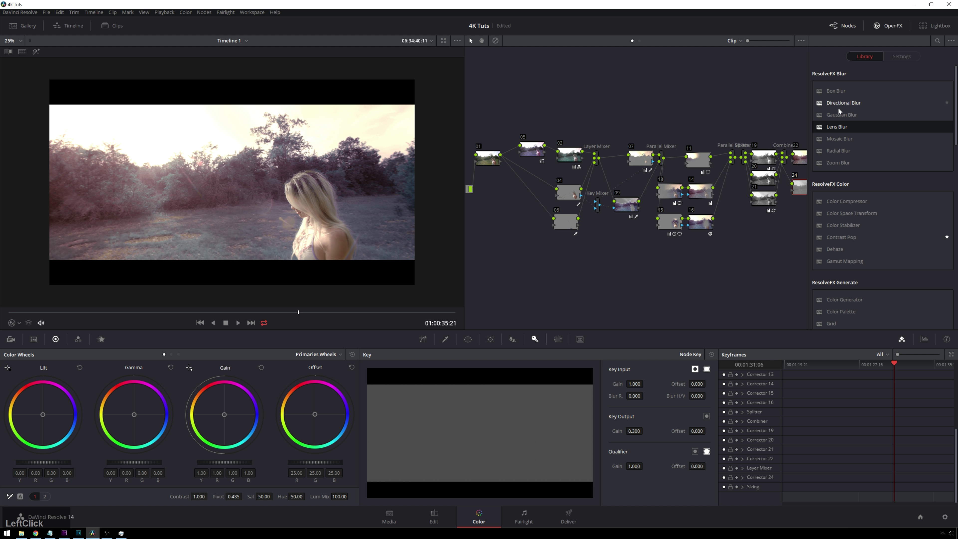
drag(837, 115, 800, 191)
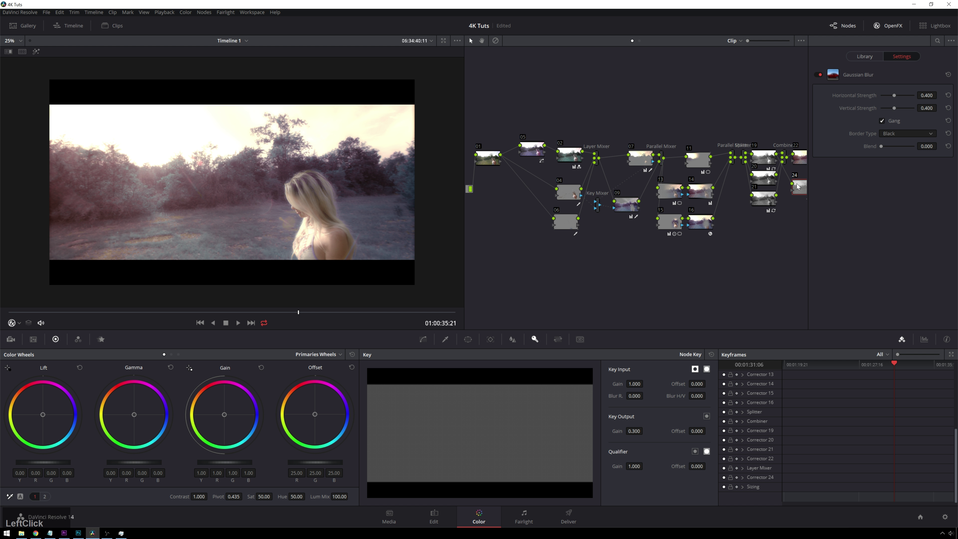
click(924, 96)
text(0.15)
key(KP_Enter)
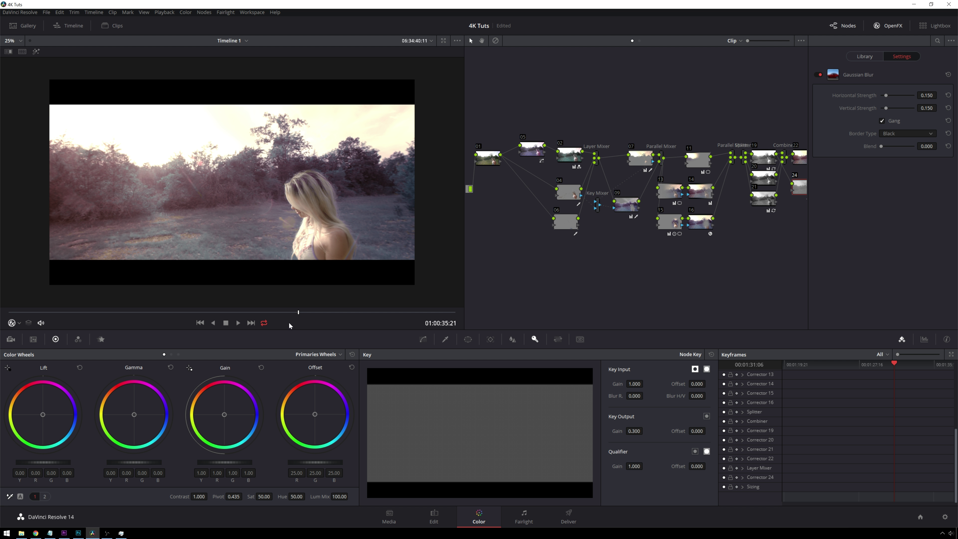
Move the playhead to 01:00:33:20, save the project and close the effects library.
drag(295, 320, 236, 318)
key(ctrl+s)
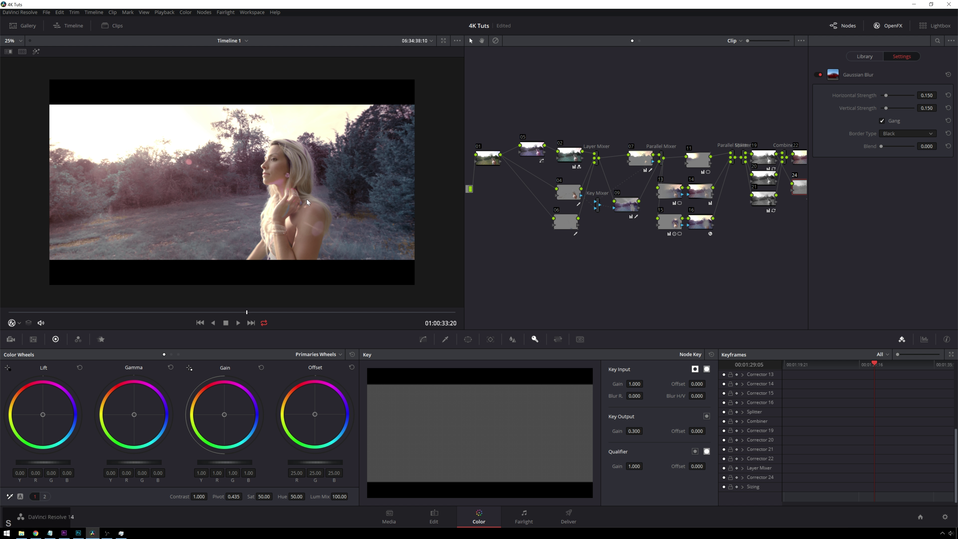
click(900, 27)
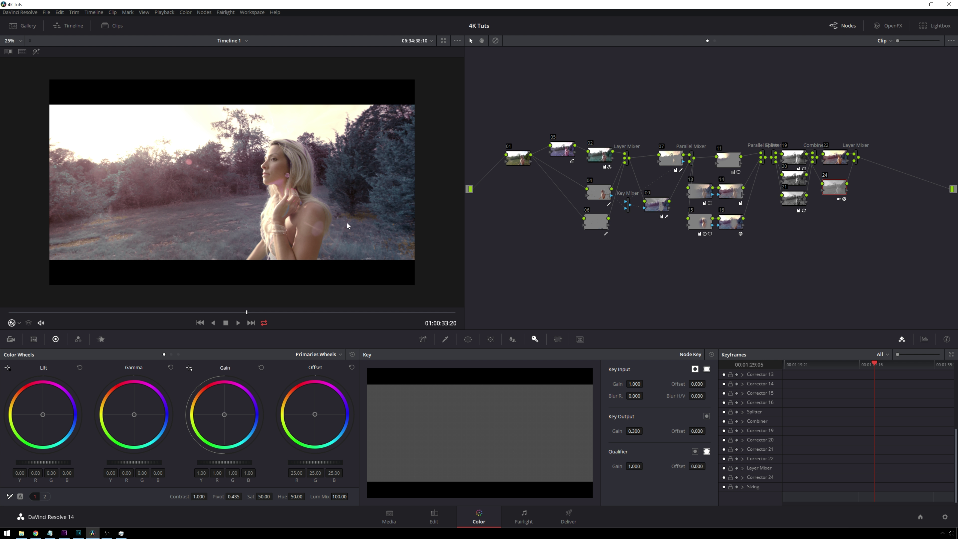
Add serial node 25 after the last Layer Mixer, layer it with node 27 fed from node 01's output, and place nodes 01 and 27 below the tree.
click(857, 163)
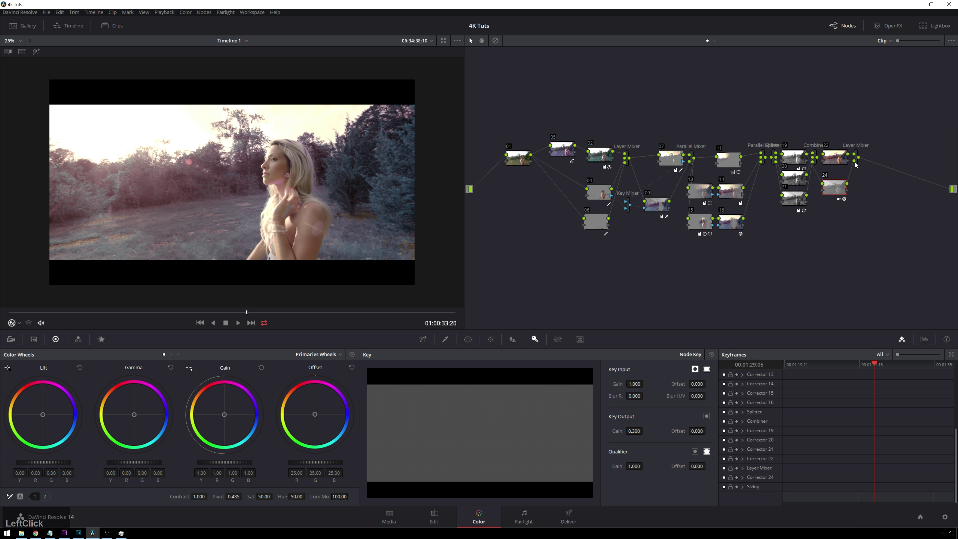
key(alt+s)
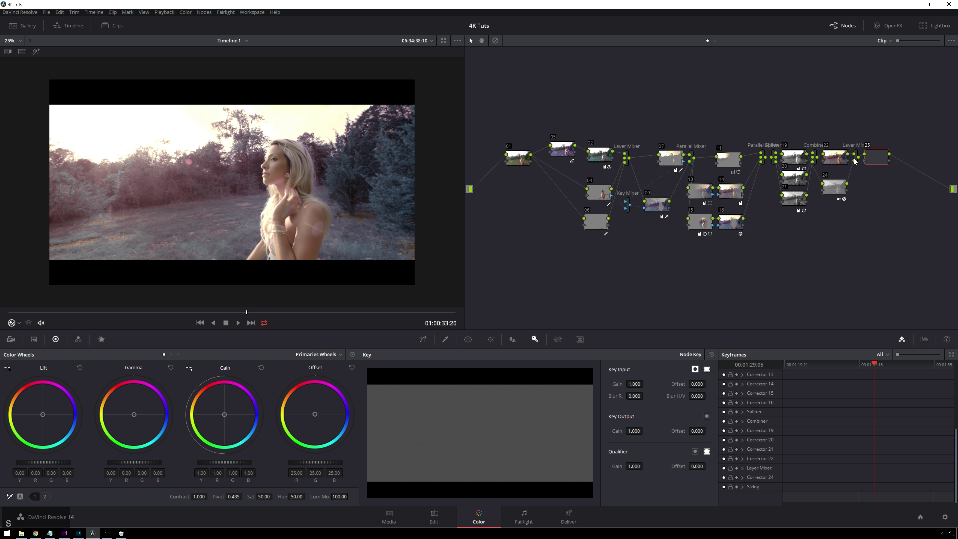
key(alt+l)
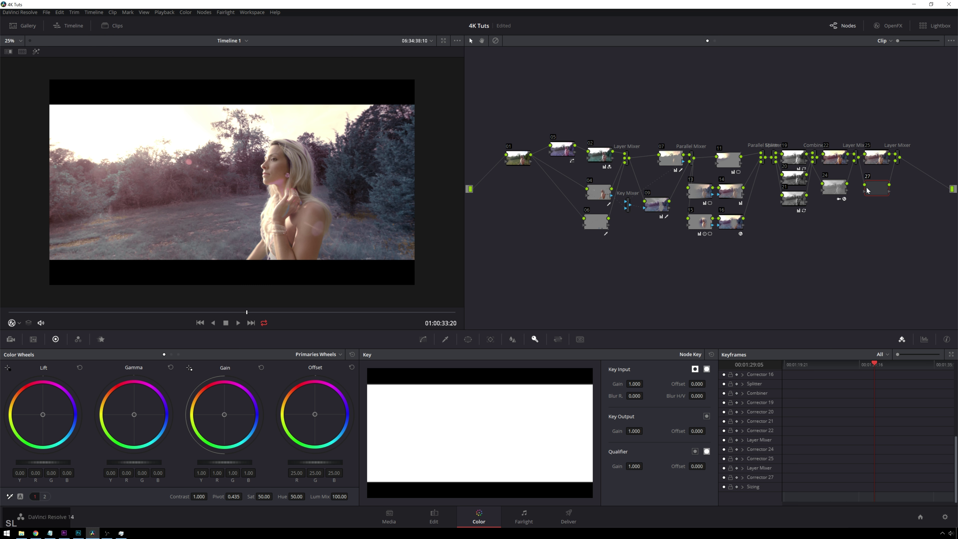
click(805, 207)
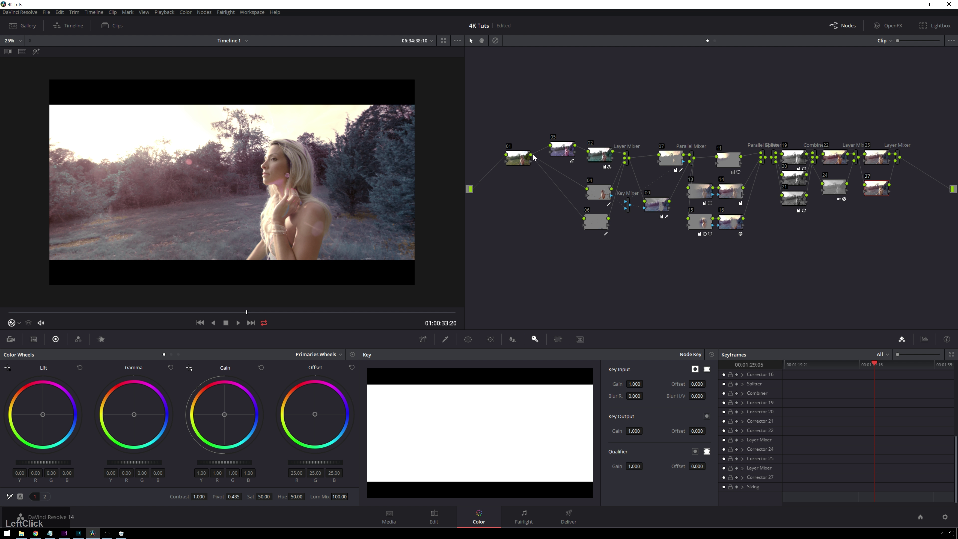
drag(532, 157, 781, 190)
drag(869, 191, 865, 186)
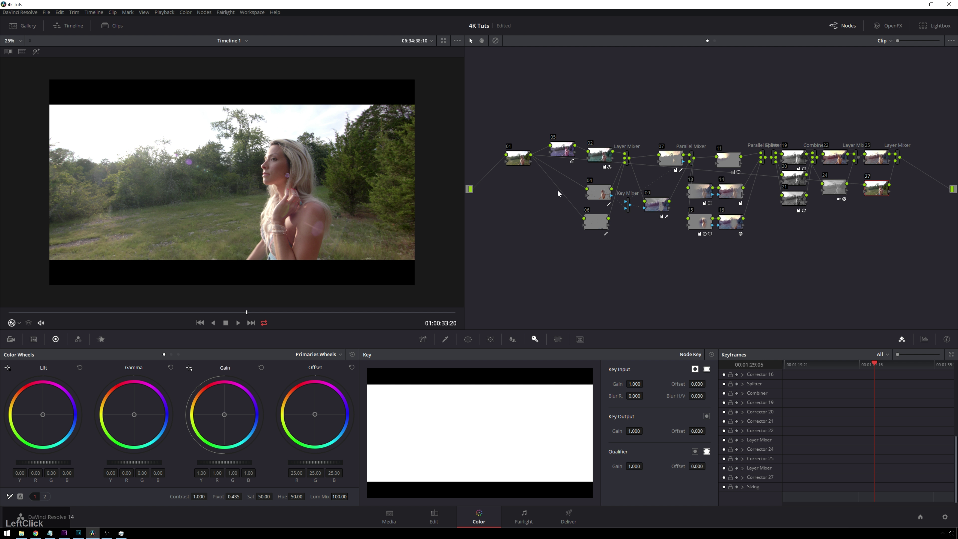
drag(513, 159, 504, 249)
drag(885, 188, 893, 248)
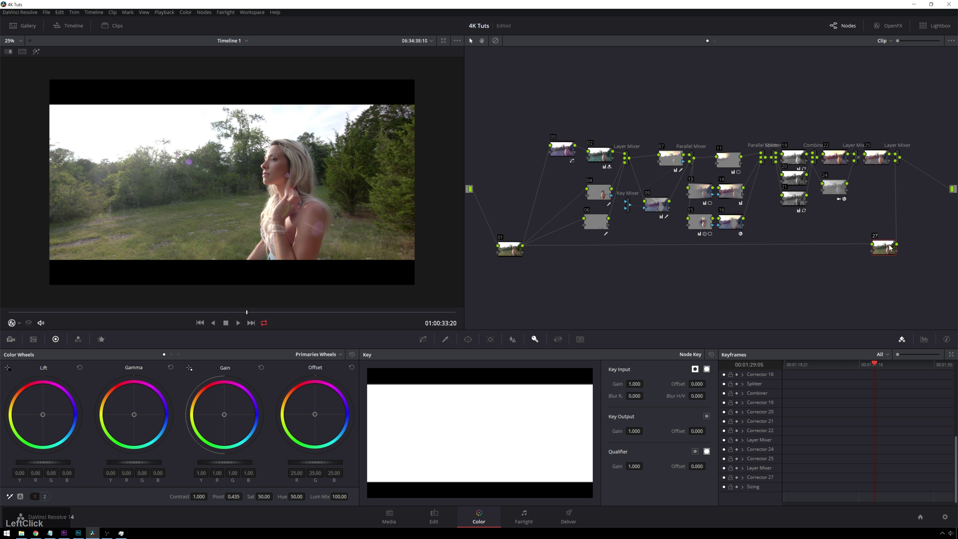
Set the last Layer Mixer's composite mode to Color and node 27's key output gain to 0.2.
right_click(898, 162)
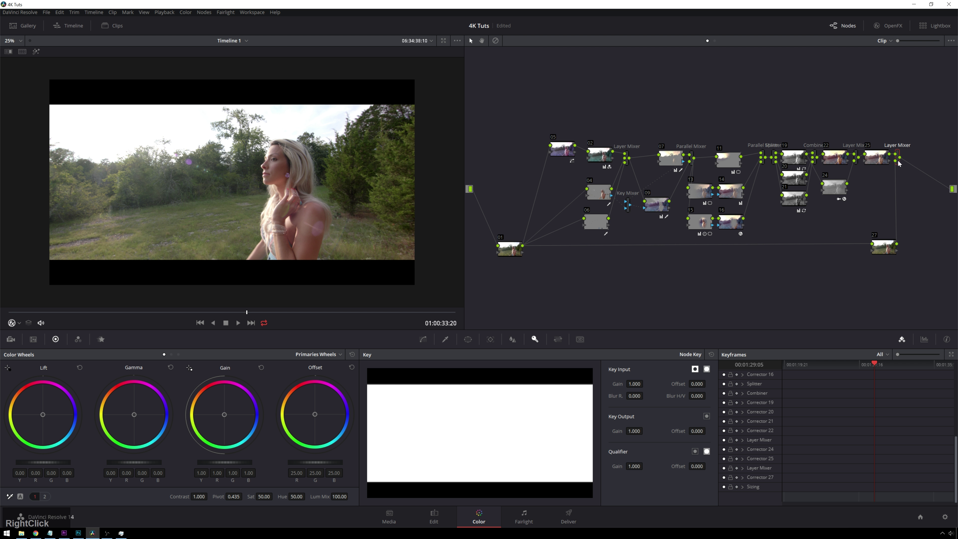
mouse_move(907, 204)
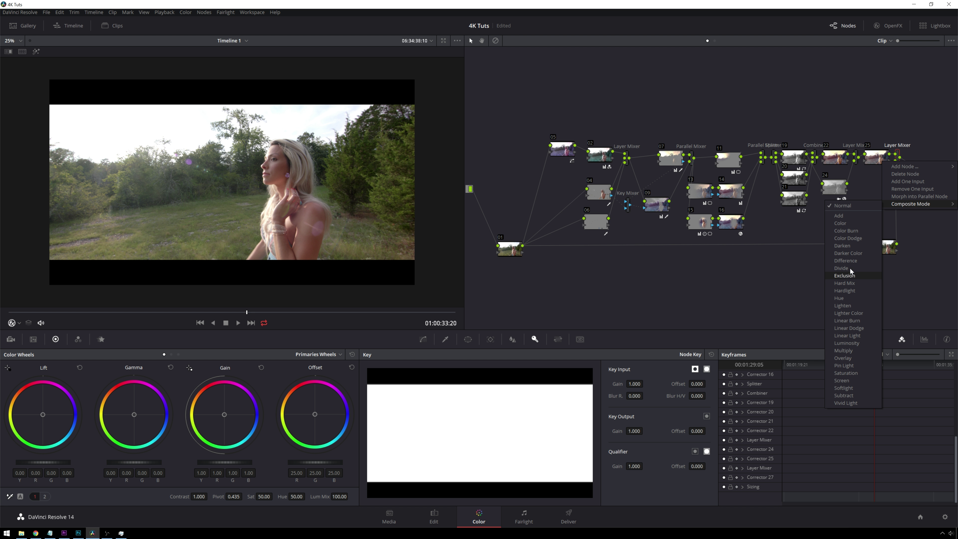
click(850, 224)
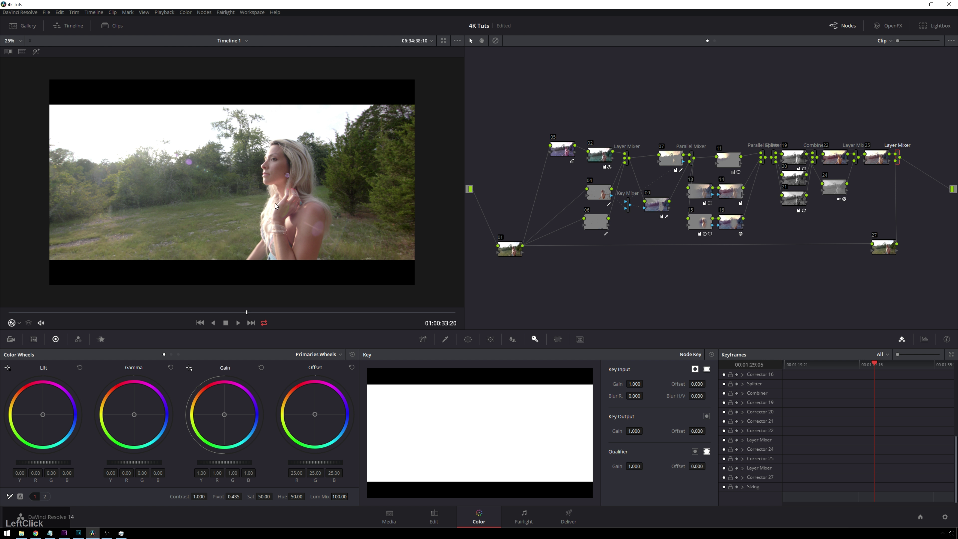
click(886, 249)
drag(634, 431, 602, 431)
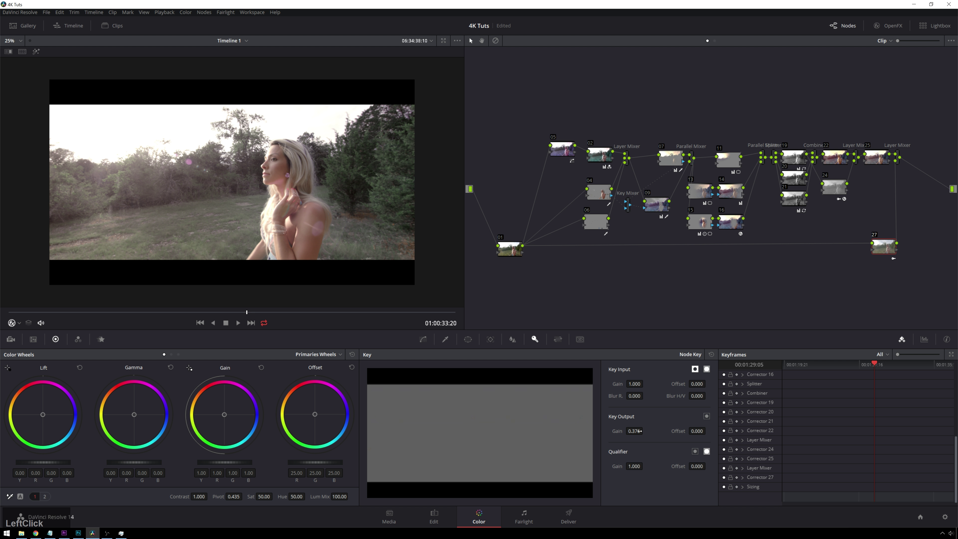
click(635, 431)
text(.2)
key(Return)
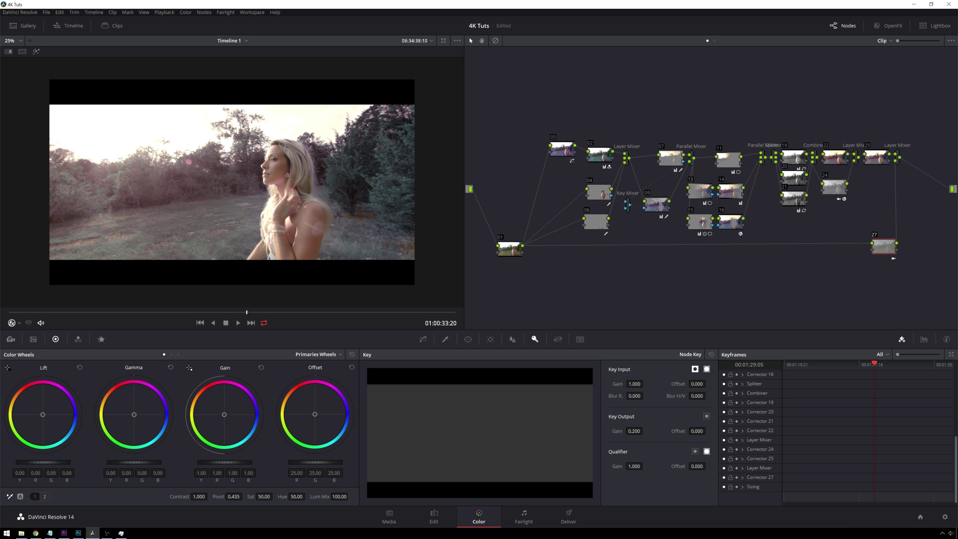
Raise node 25's saturation to 77.80 and set node 27's key output gain to 0.3.
click(877, 154)
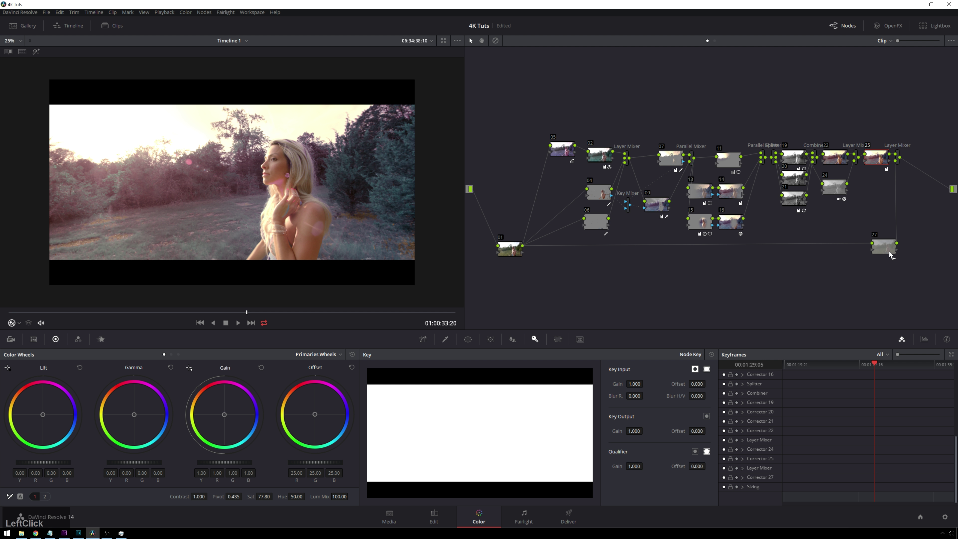
click(882, 246)
double_click(634, 431)
text(.3)
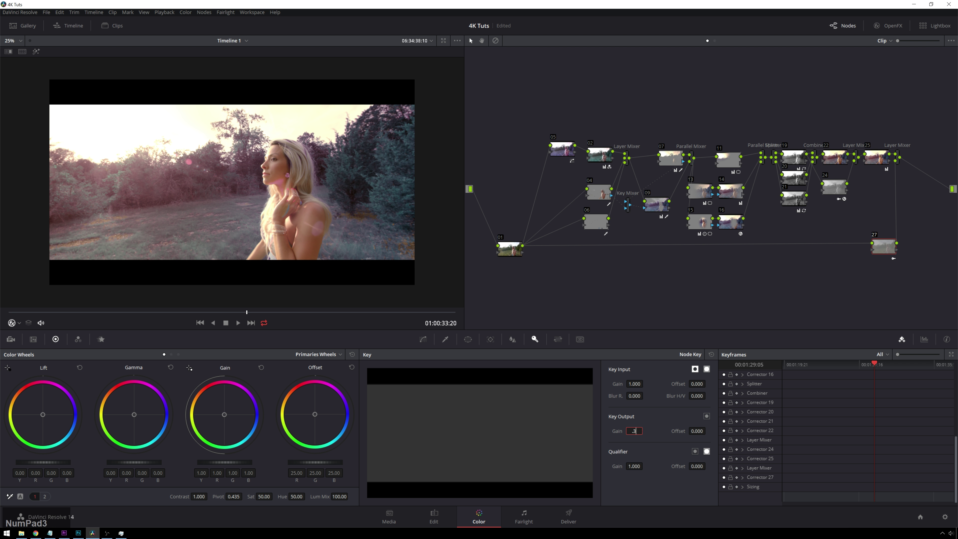
key(Return)
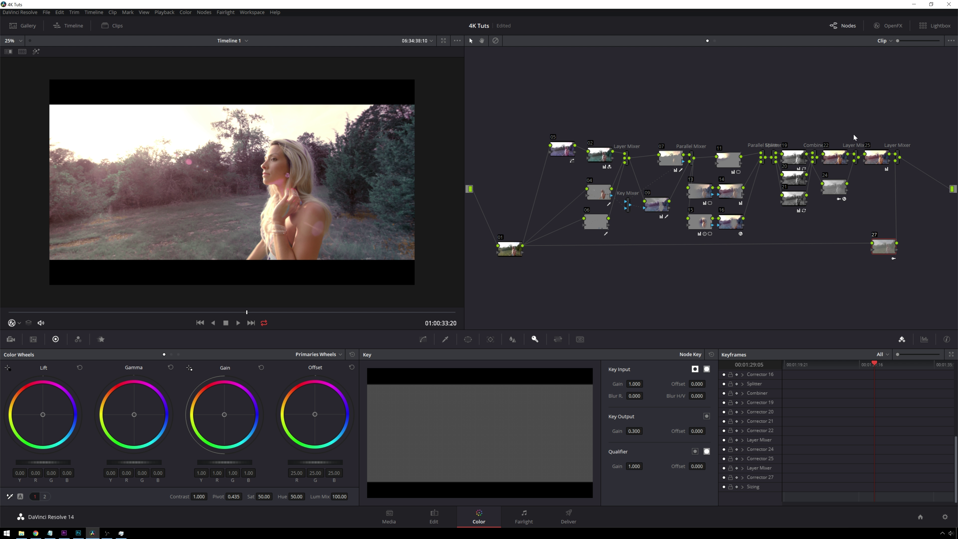
Set node 25's saturation to 93 and lower its Lum Vs Sat curve to about 0.62 at black and 0.71 at luminance 0.21.
click(875, 157)
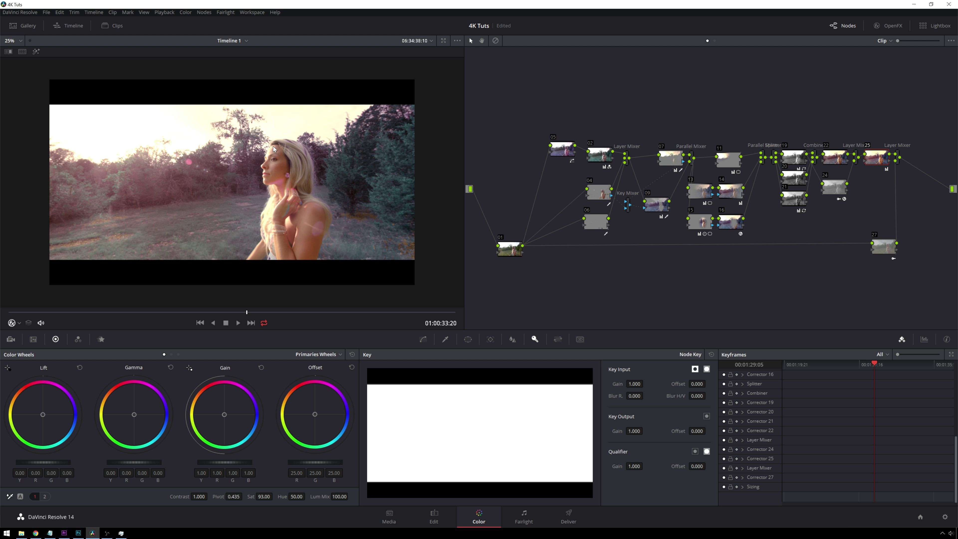
click(423, 339)
click(534, 354)
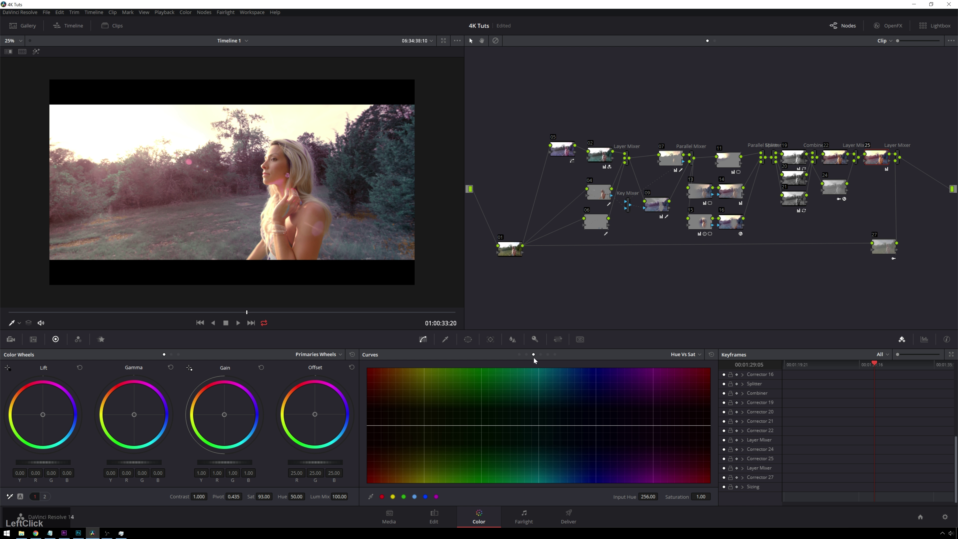
click(548, 354)
drag(461, 426, 437, 436)
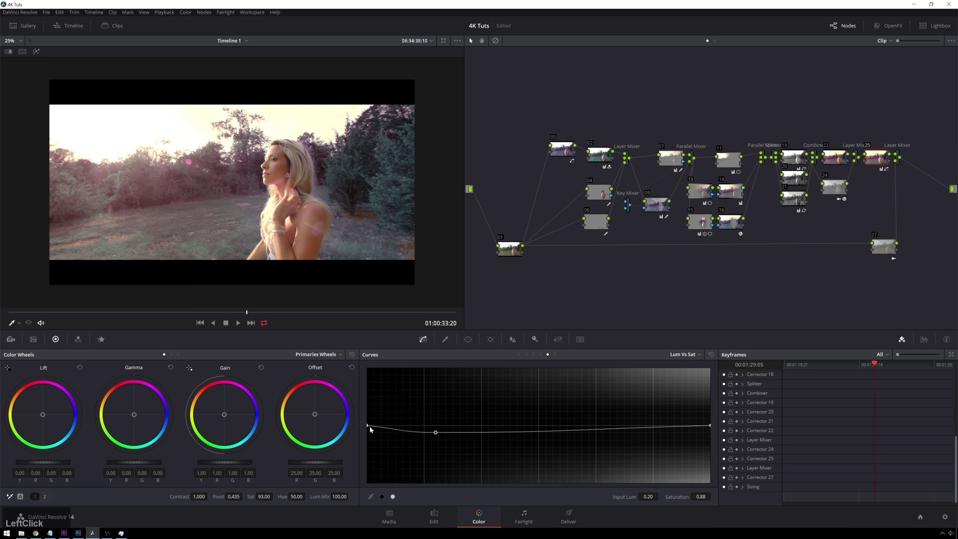
drag(367, 425, 359, 446)
drag(435, 432, 441, 443)
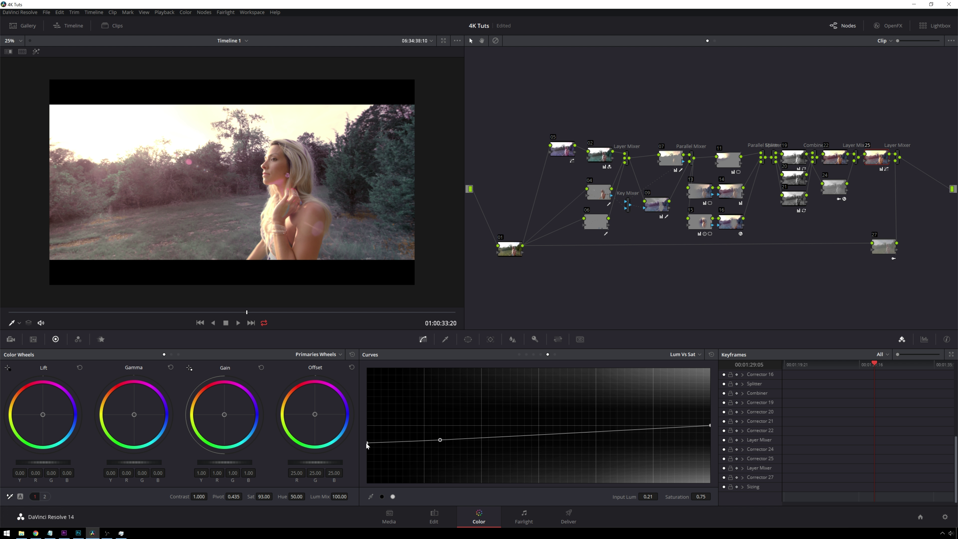
drag(368, 443, 368, 448)
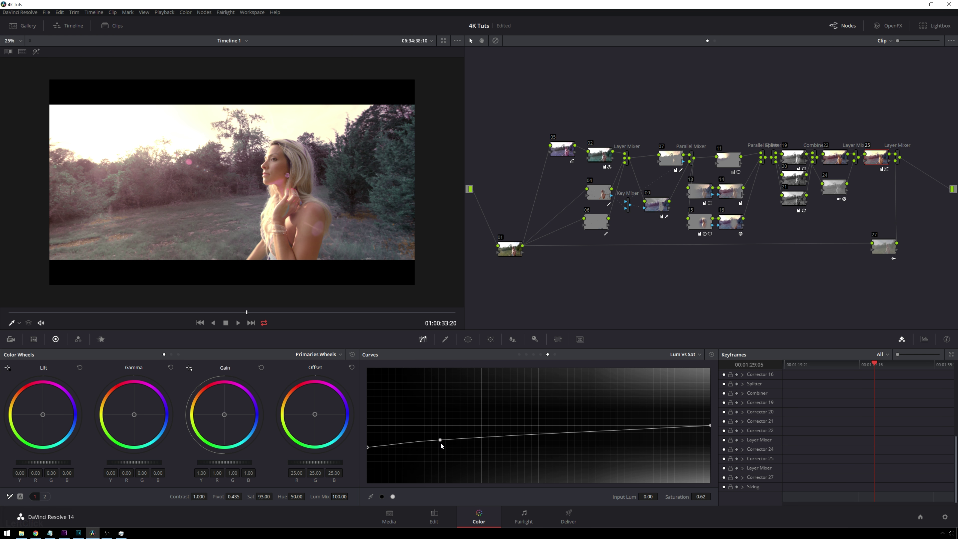
drag(440, 440, 440, 443)
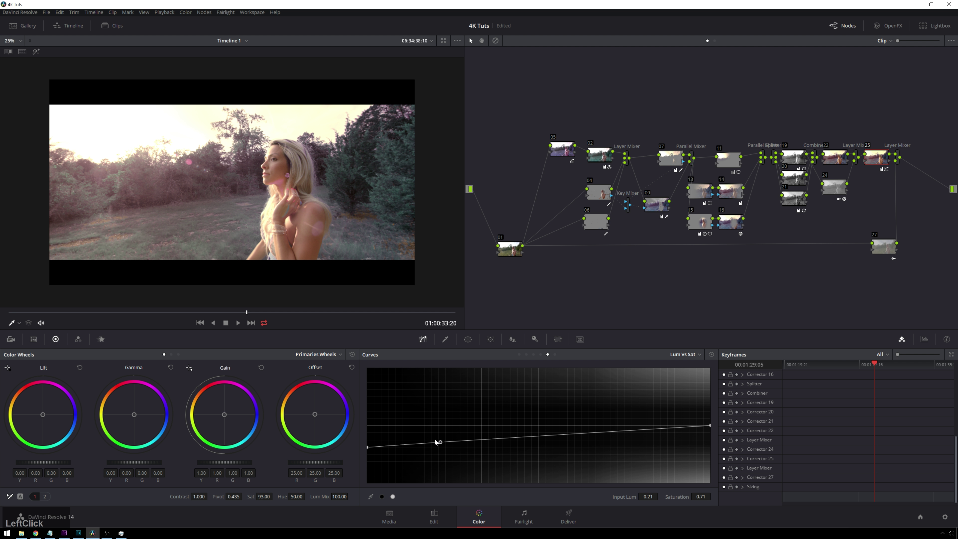
Reduce node 27's key output gain to 0.2.
click(888, 250)
click(535, 338)
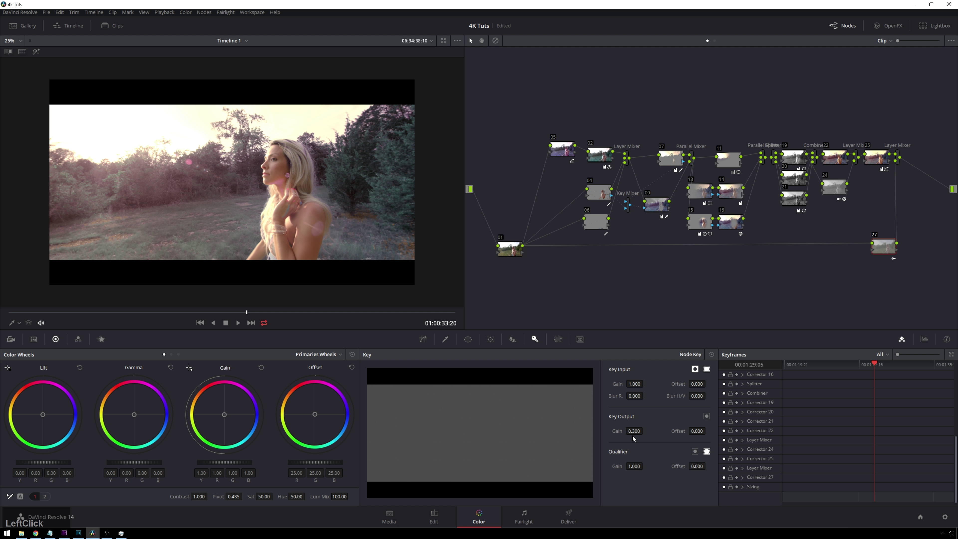
click(634, 430)
text(0.2)
key(KP_Enter)
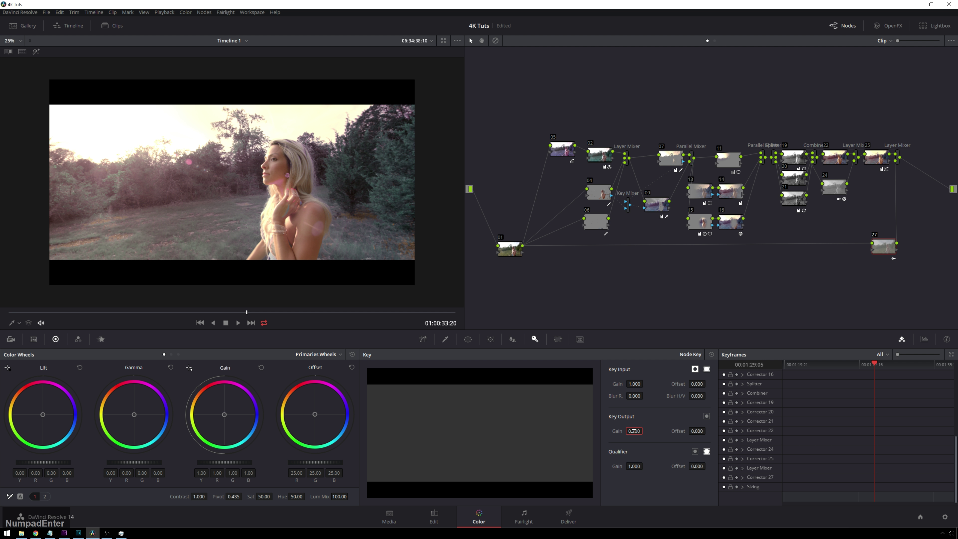
Add node 28 in parallel with node 11 and enable a circular window on it.
scroll(205, 210, up, 1)
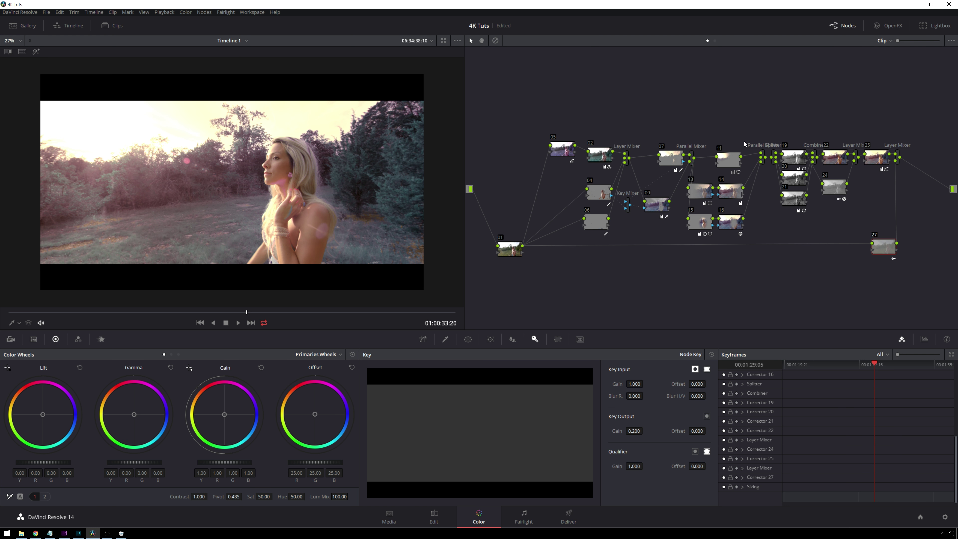
click(730, 160)
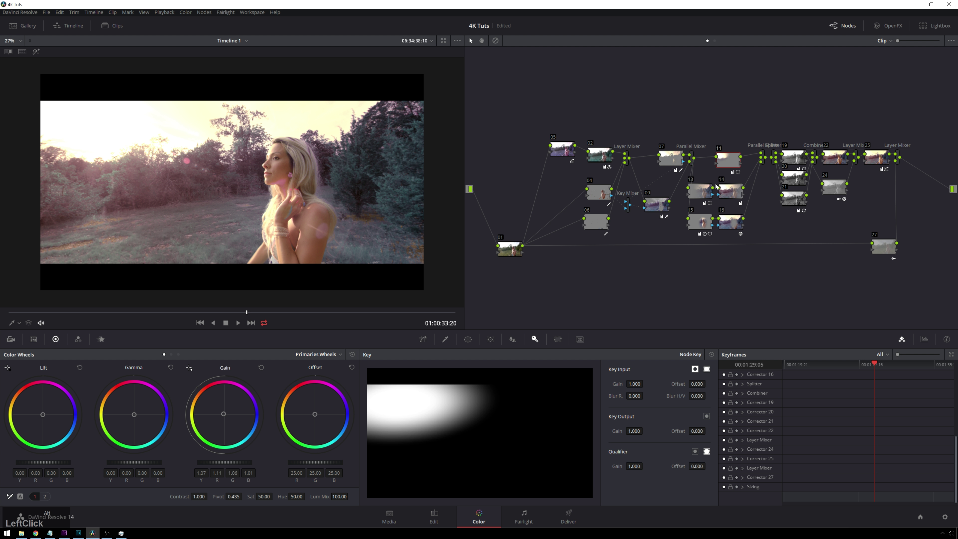
key(alt+p)
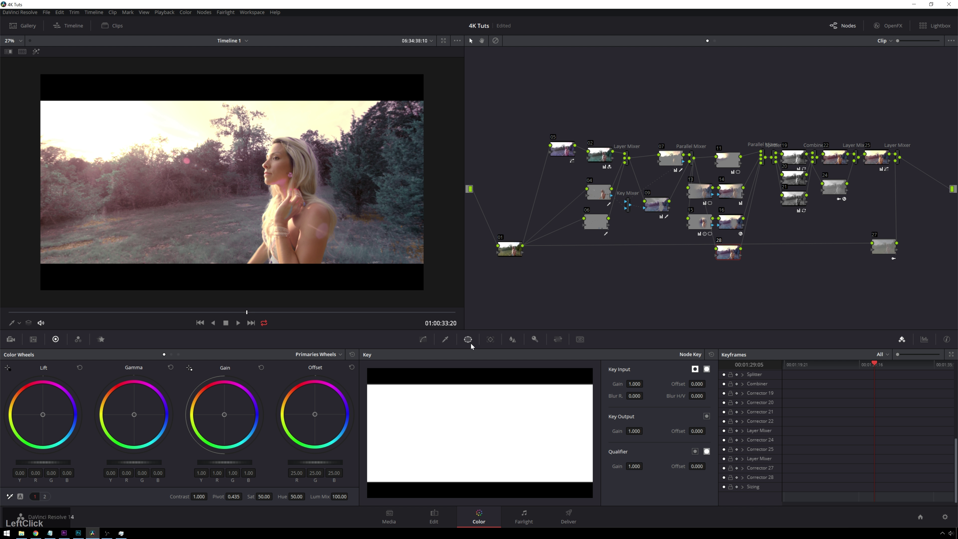
click(467, 339)
scroll(384, 413, down, 2)
click(384, 412)
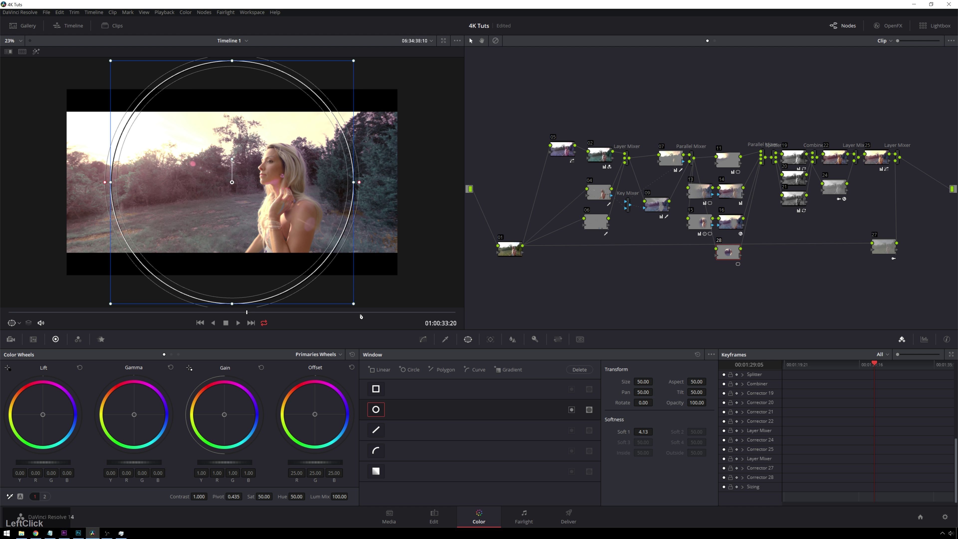
Invert node 28's circular window with softness 31.12, pan 54.03 and tilt 50.82, and darken its gamma to -0.09.
drag(369, 184, 403, 184)
scroll(402, 184, down, 1)
drag(232, 182, 251, 170)
click(572, 410)
scroll(139, 463, down, 2)
drag(260, 162, 266, 169)
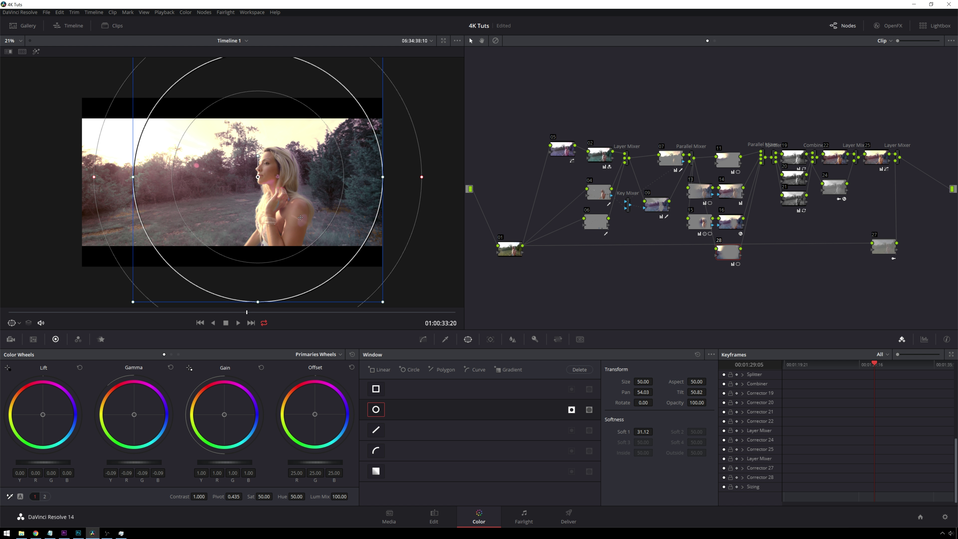
Shift node 09's gamma toward purple, with red at 0.06, green at -0.03 and blue at 0.11.
click(655, 208)
click(148, 422)
drag(148, 421, 152, 419)
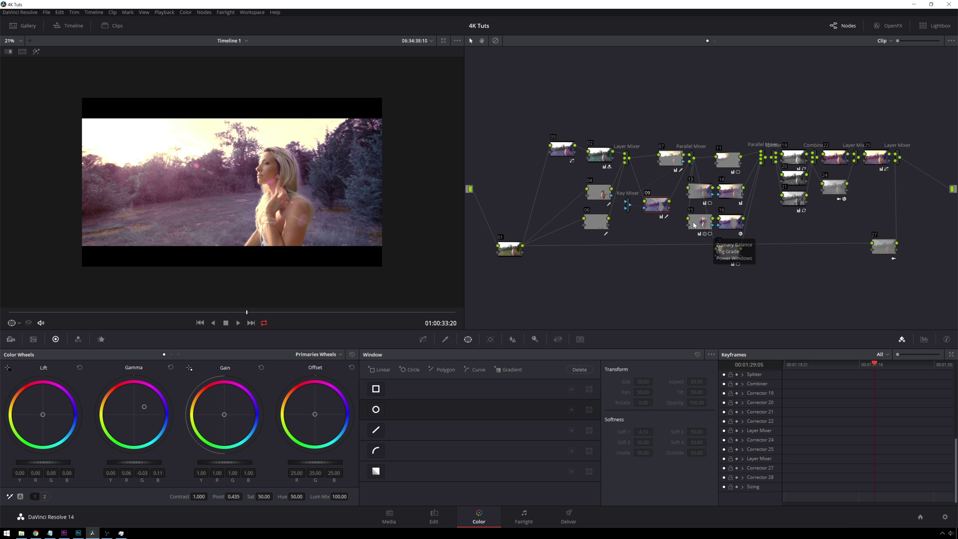
click(727, 254)
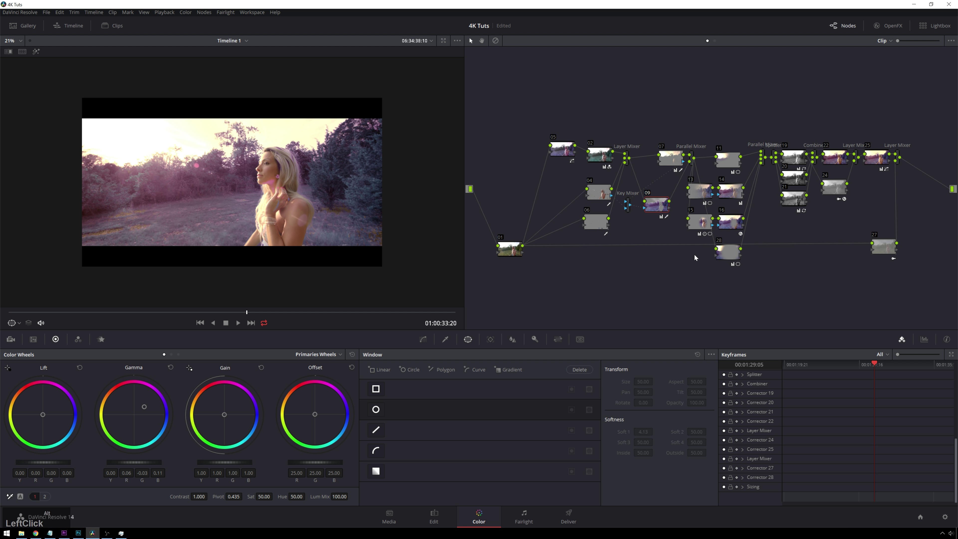
Add a new corrector node in parallel with node 11.
key(alt+p)
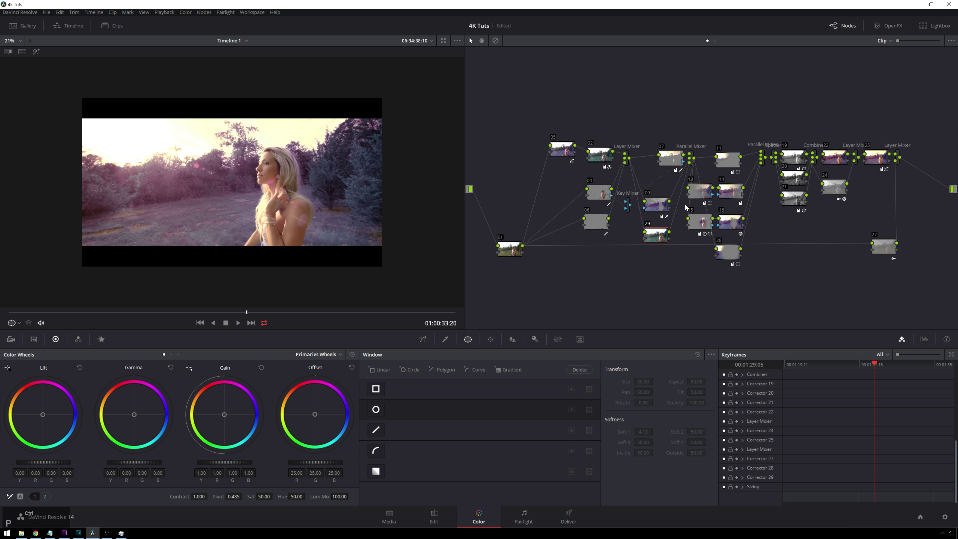
key(ctrl+z)
click(727, 252)
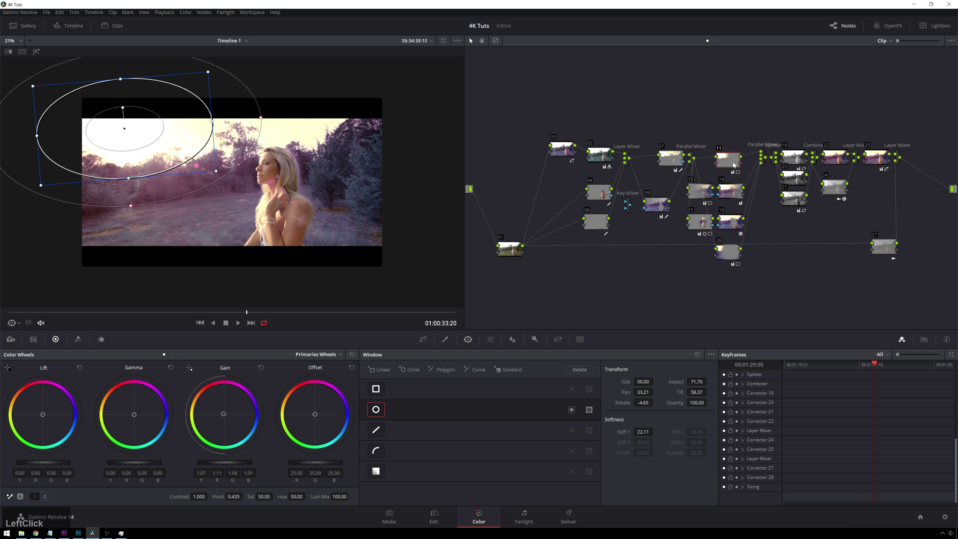
key(alt+p)
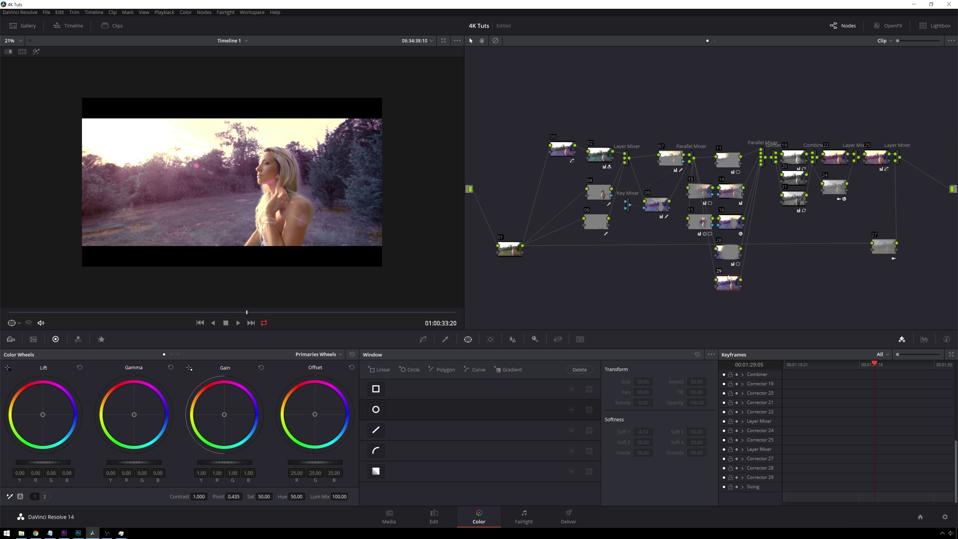
Add a Key Mixer to the node graph and connect its output to the key input of the new parallel node 29.
right_click(656, 269)
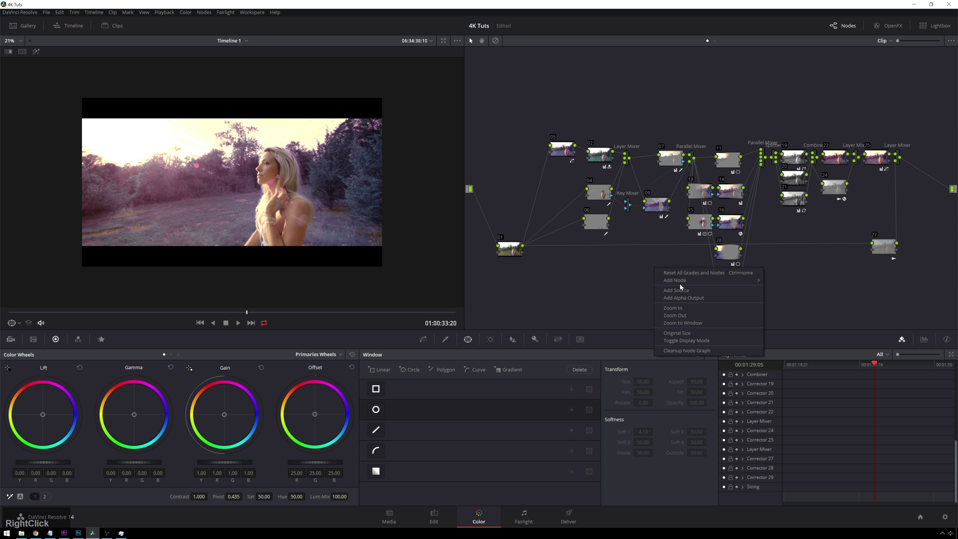
mouse_move(681, 281)
click(794, 303)
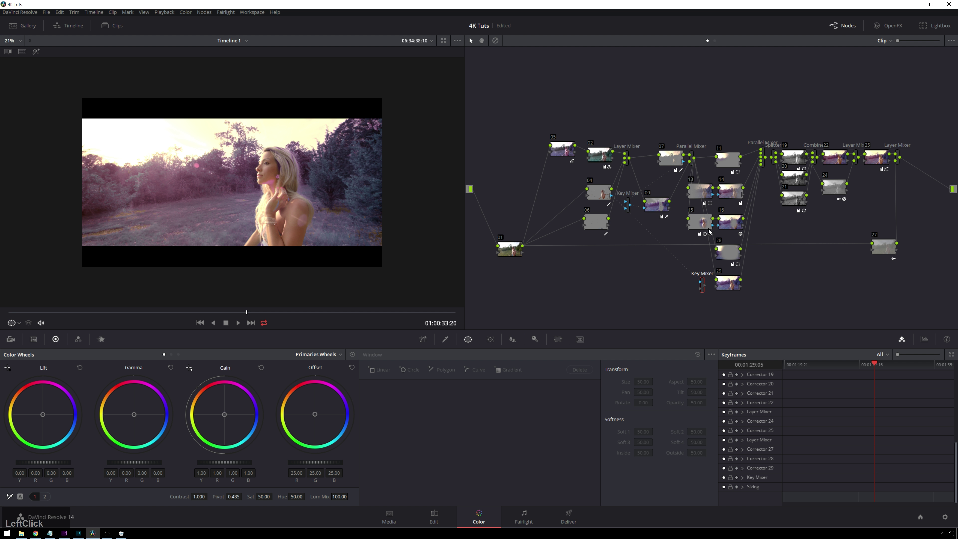
drag(701, 291, 730, 283)
Preview node 29's highlighted key, and invert both input links of the Key Mixer feeding it.
click(730, 283)
key(shift+h)
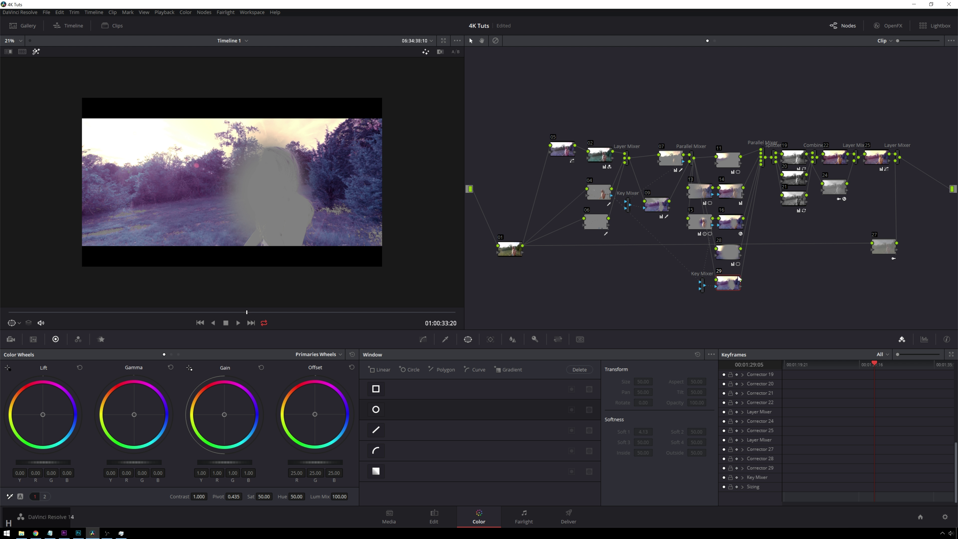
click(702, 285)
click(534, 339)
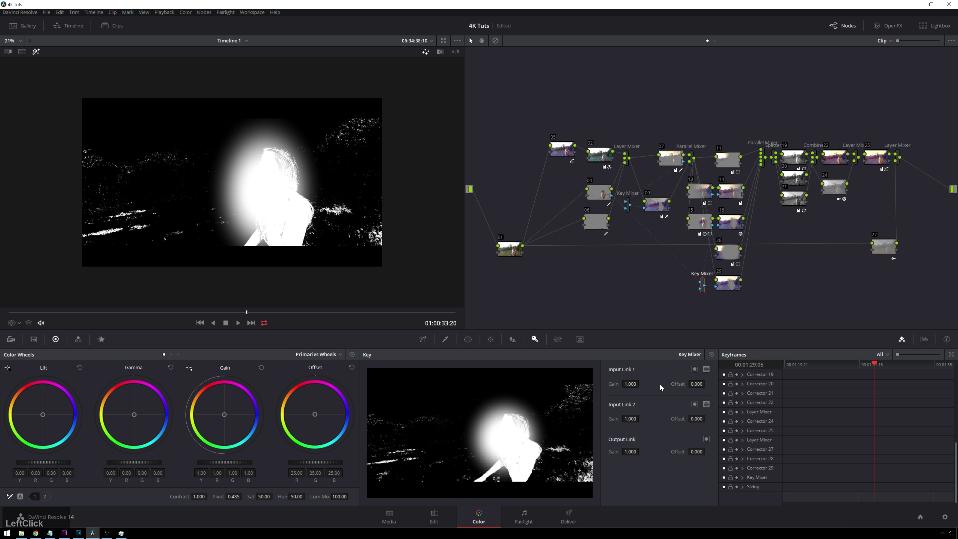
click(695, 369)
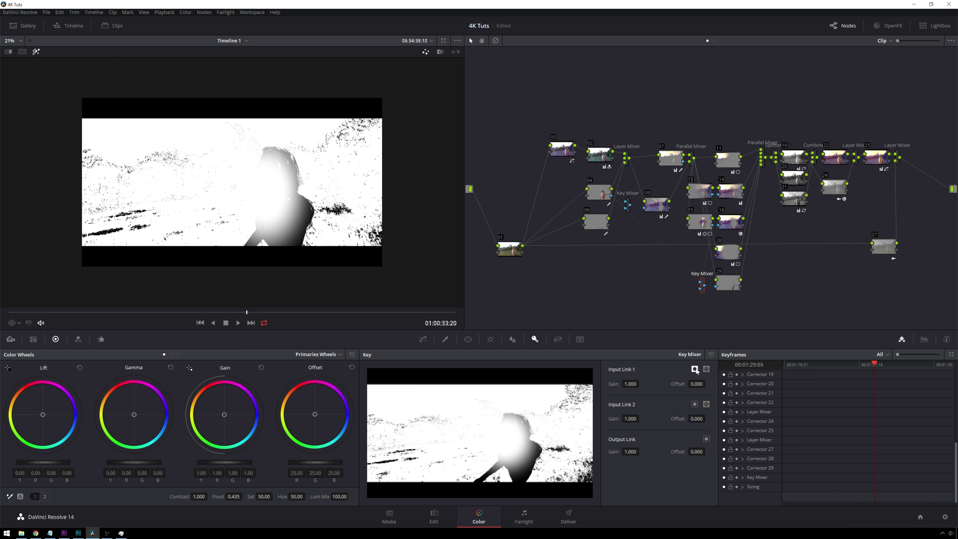
click(694, 404)
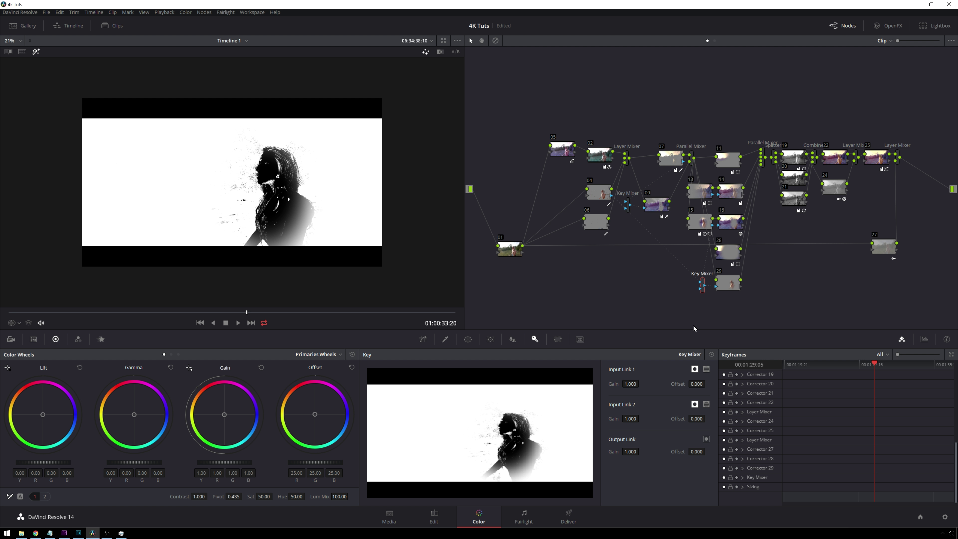
key(shift+h)
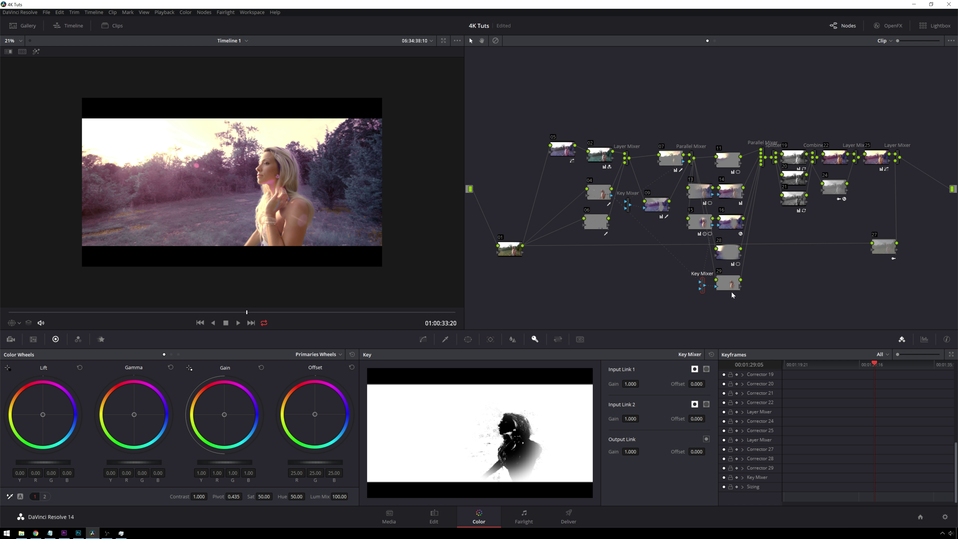
Compare the highlighted selection of node 04 with that of node 29.
click(597, 193)
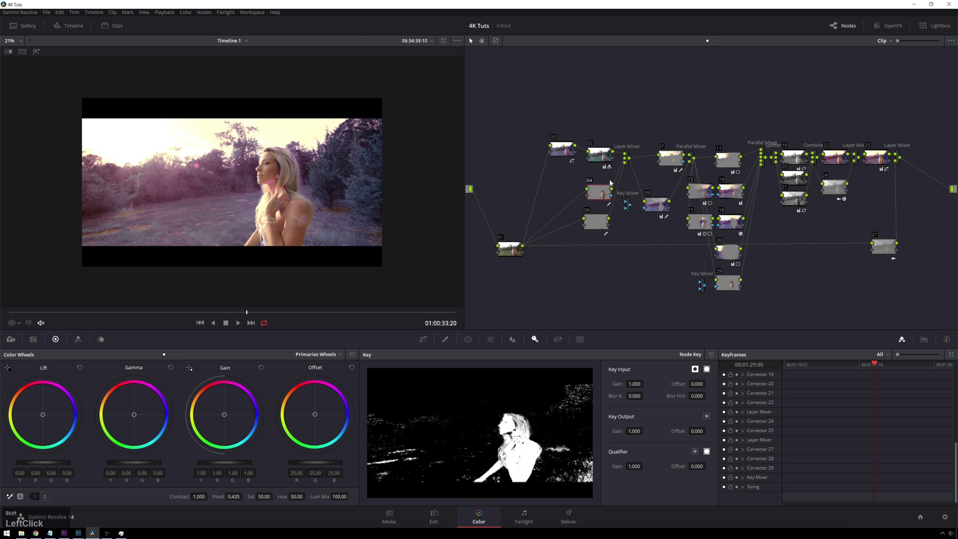
key(shift+h)
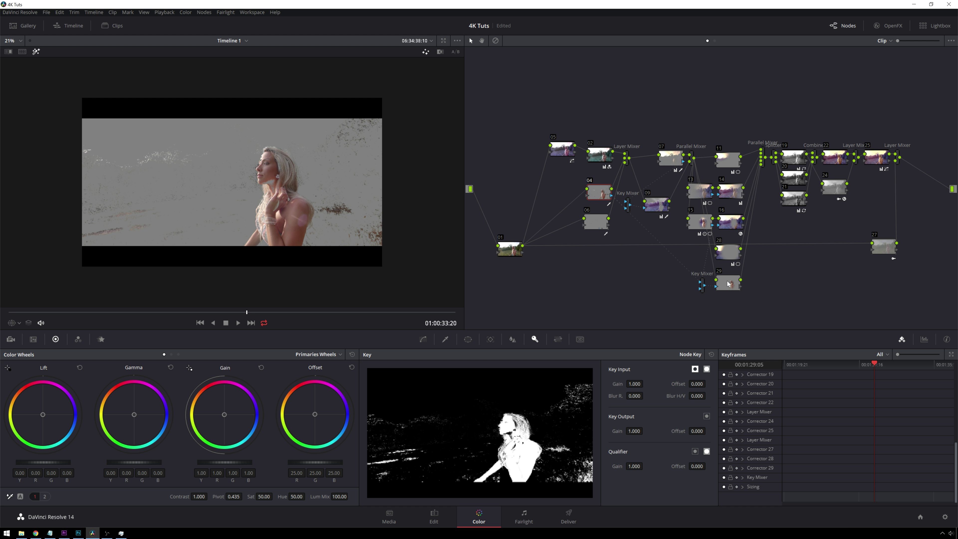
click(728, 283)
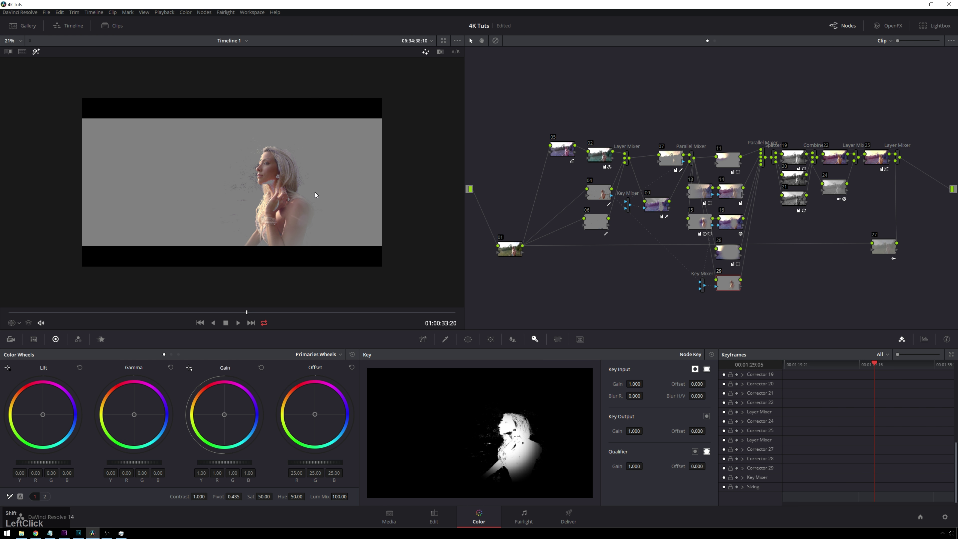
key(shift+h)
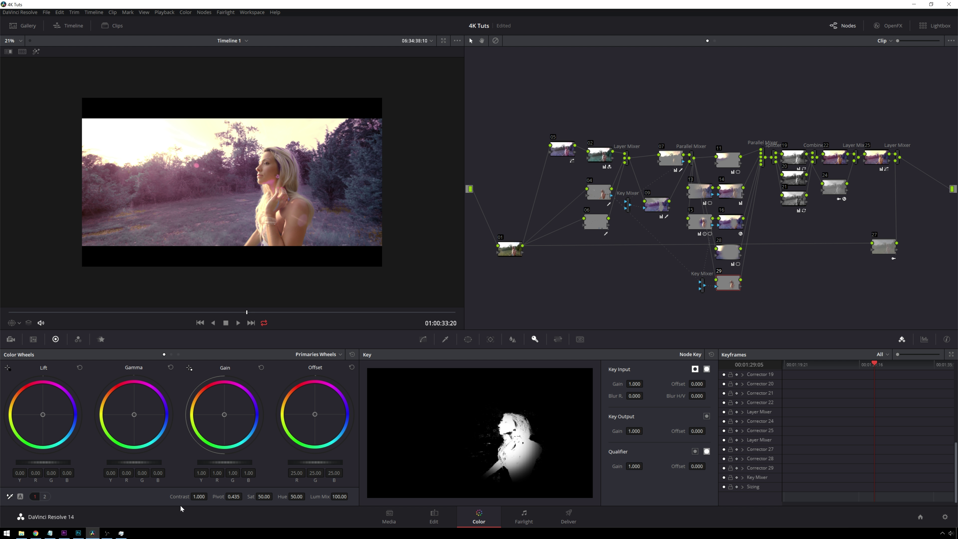
Set node 29's contrast to 1.058 with pivot 0.403, and lower its midtone detail to -6.50.
click(187, 497)
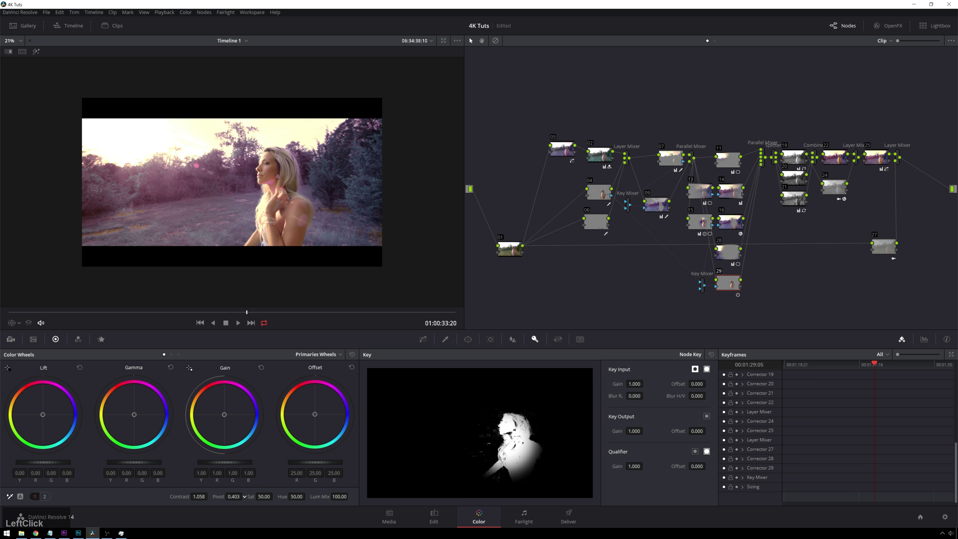
click(44, 496)
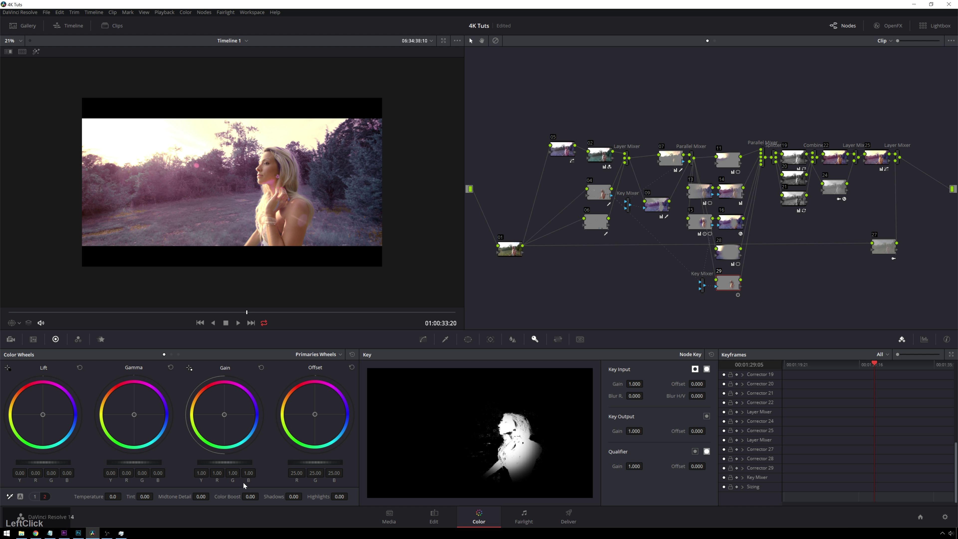
drag(161, 496, 154, 496)
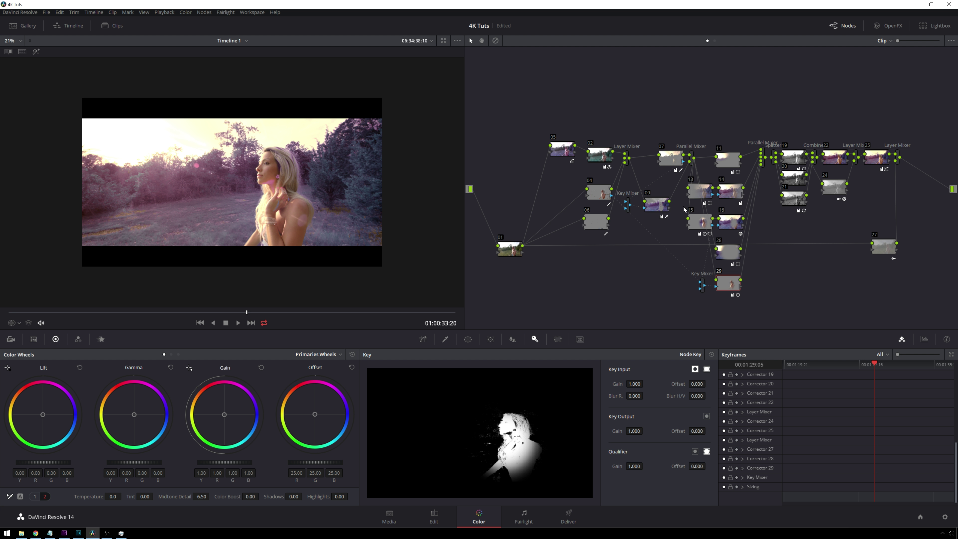
Warm node 14's gamma with red at 0.07 and blue at -0.04, and raise its saturation to 52.20.
click(722, 196)
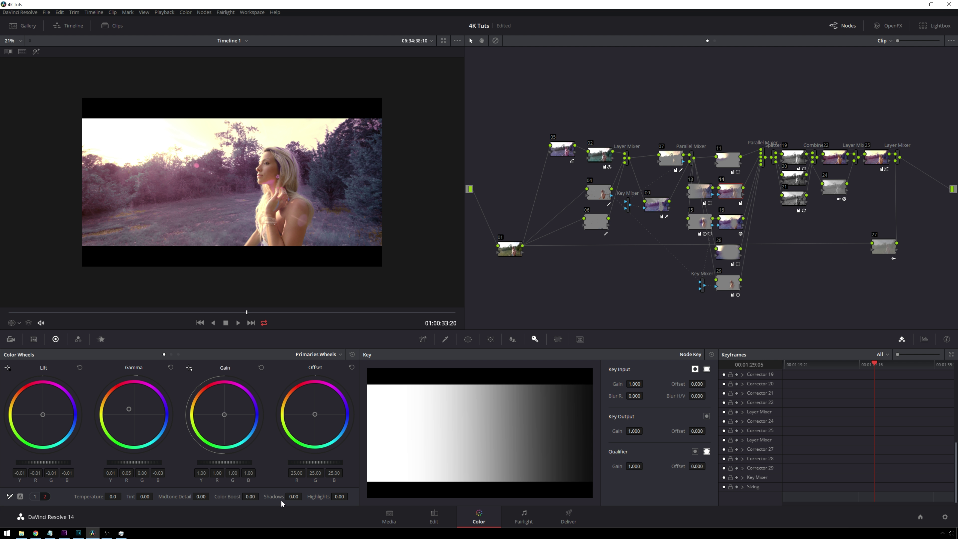
click(129, 408)
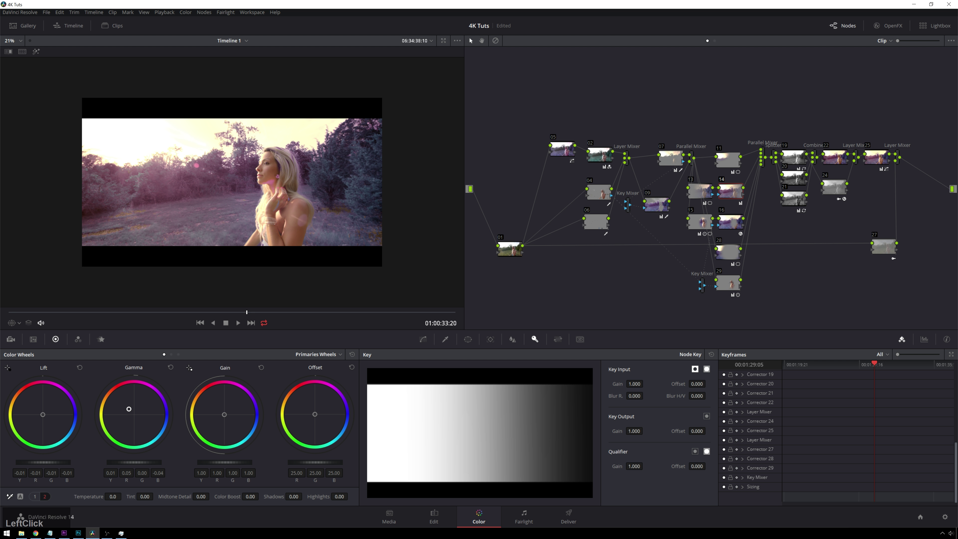
drag(129, 409, 128, 408)
click(35, 497)
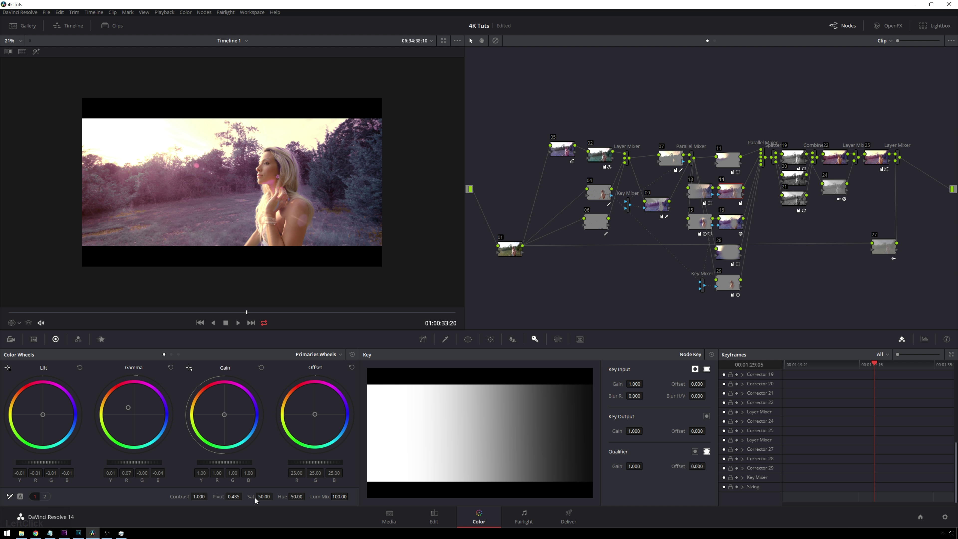
drag(255, 499, 275, 496)
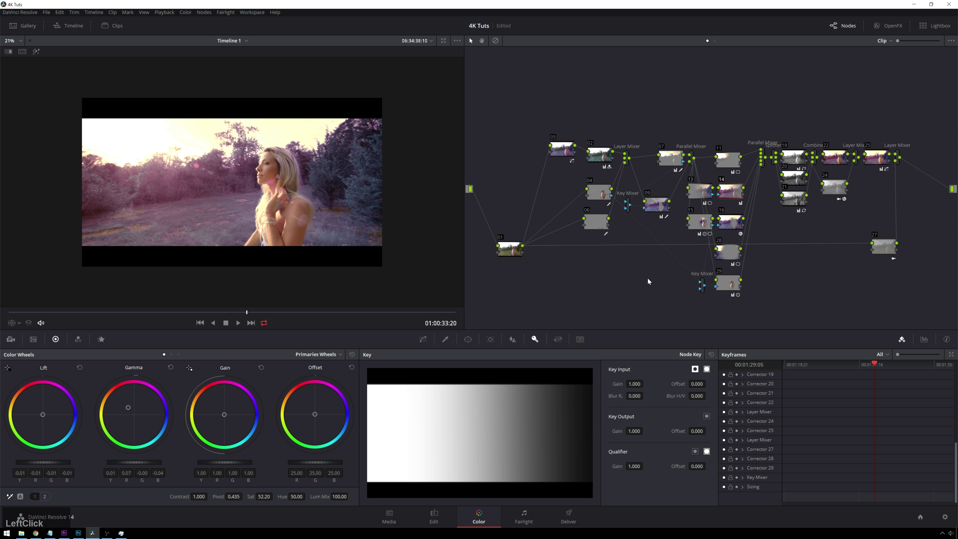
Save the project.
key(ctrl+s)
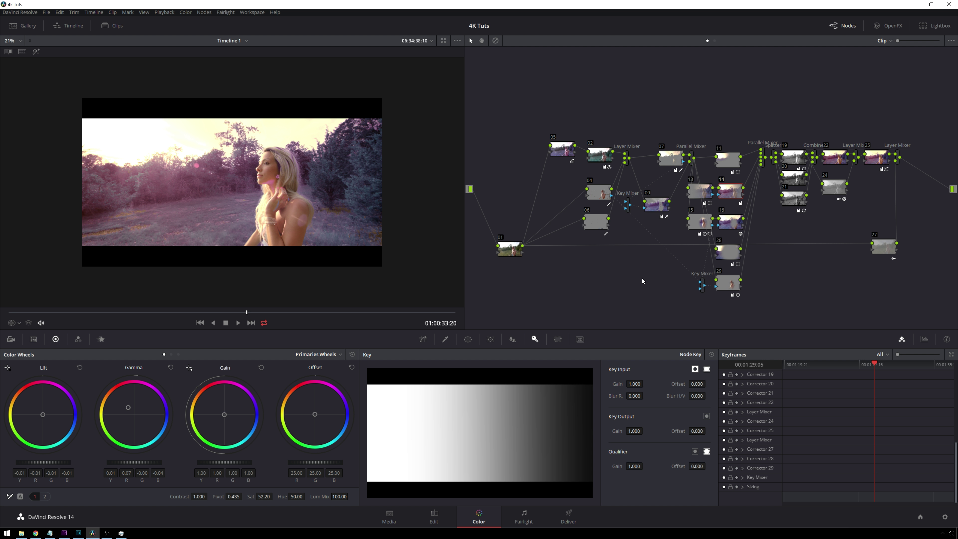
click(252, 12)
click(254, 14)
click(624, 105)
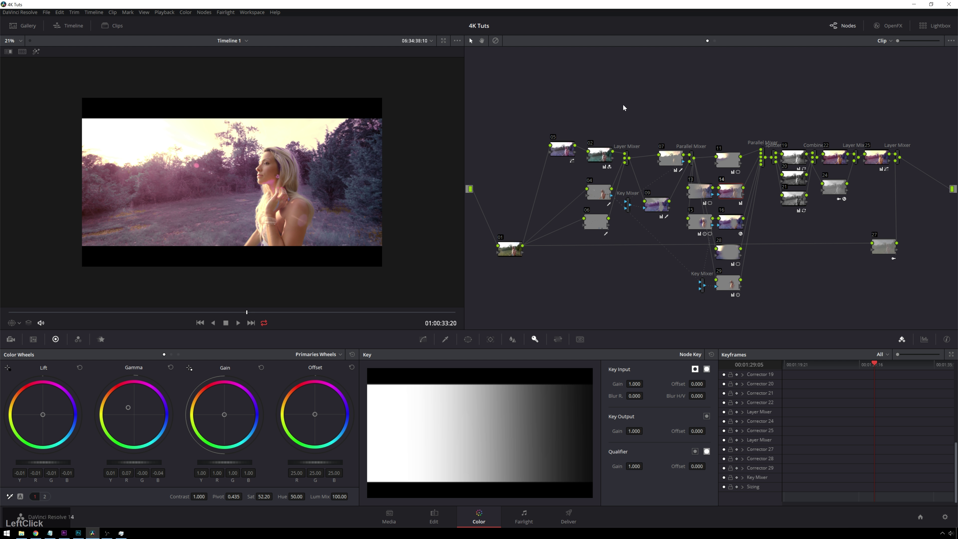
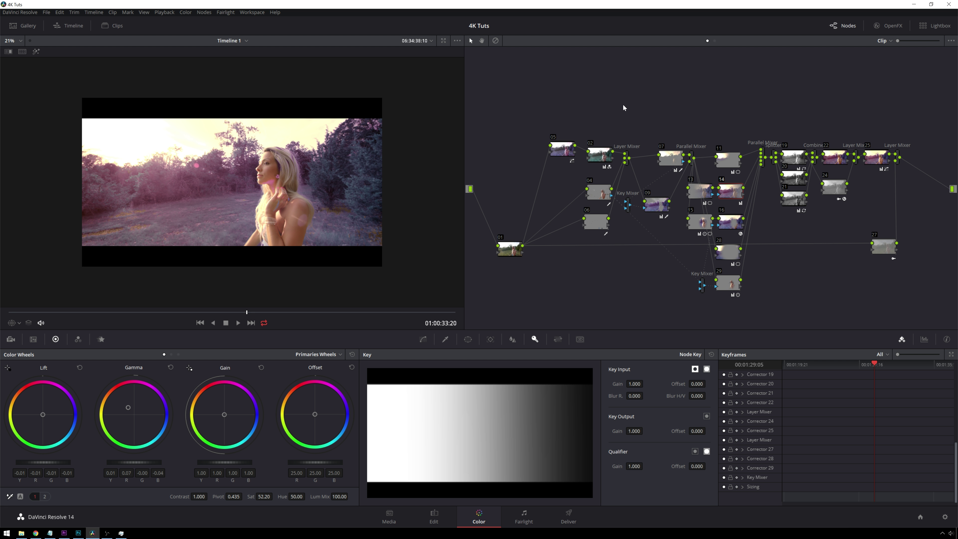
Make room around node 27 and the final Layer Mixer, and add a serial node after that mixer.
drag(881, 254, 870, 253)
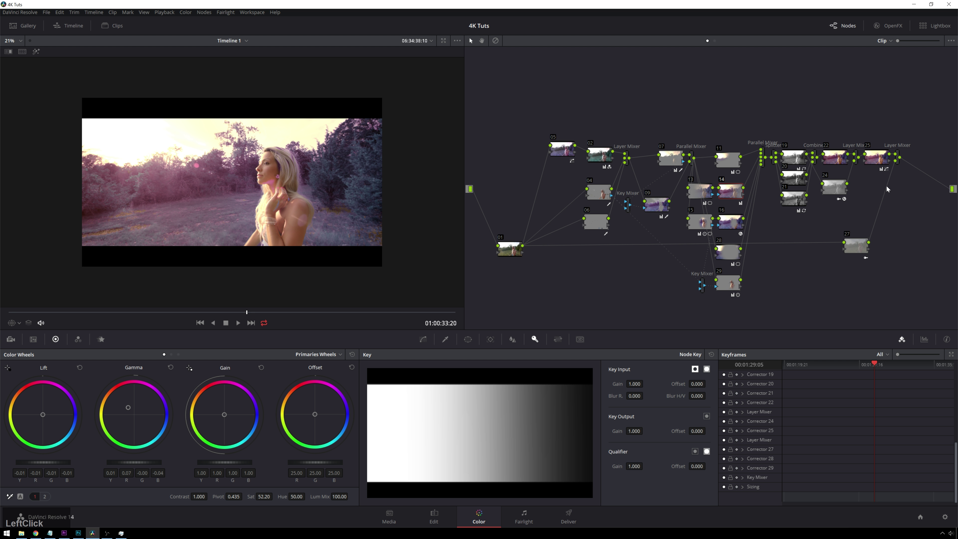
drag(903, 160, 904, 220)
click(900, 218)
key(alt+s)
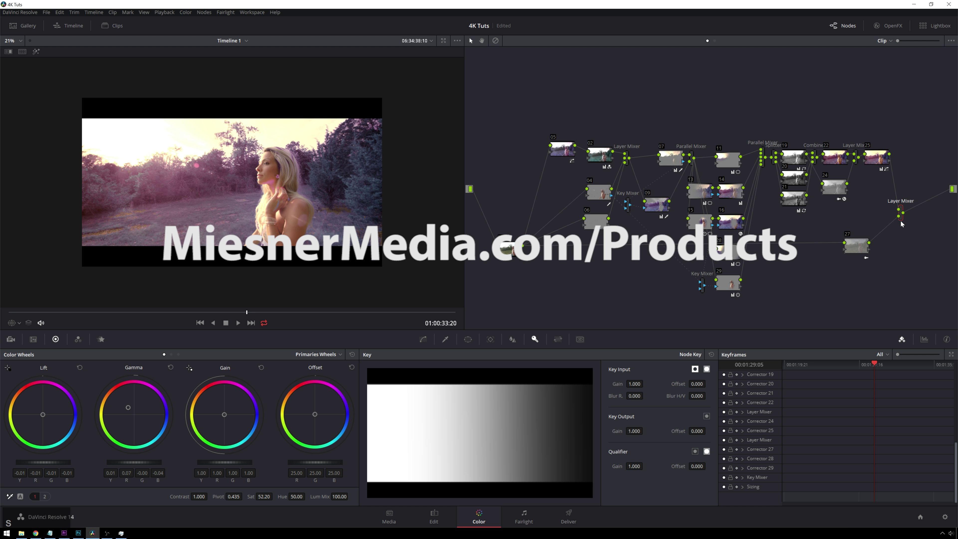
Apply the Sam And Nero 02 3D LUT from the Swiss LUTs collection to node 31.
right_click(917, 218)
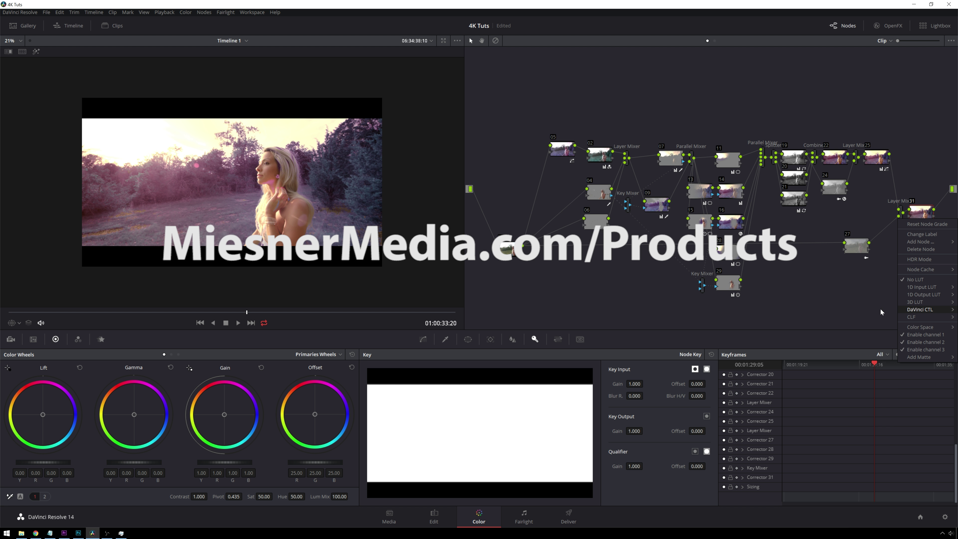
mouse_move(909, 302)
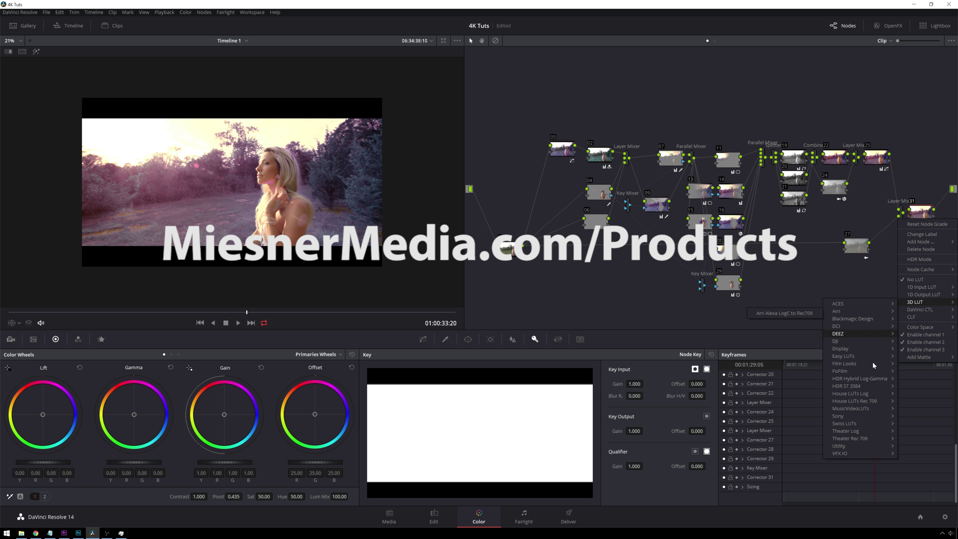
mouse_move(860, 424)
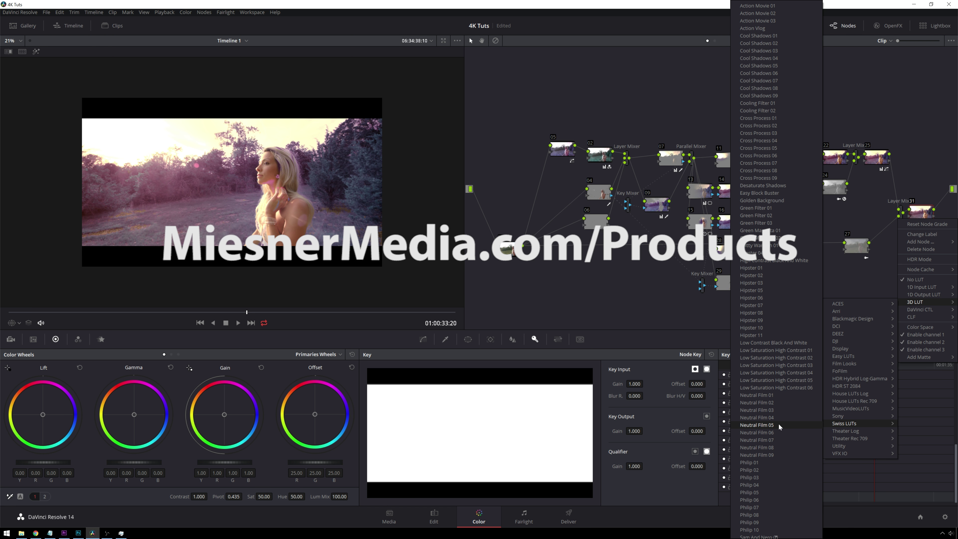
scroll(777, 486, down, 4)
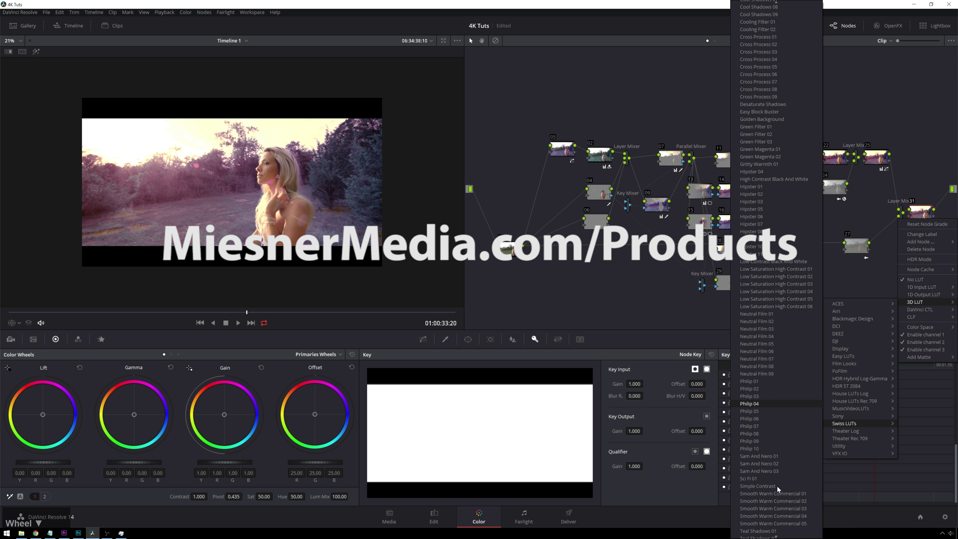
scroll(775, 478, down, 2)
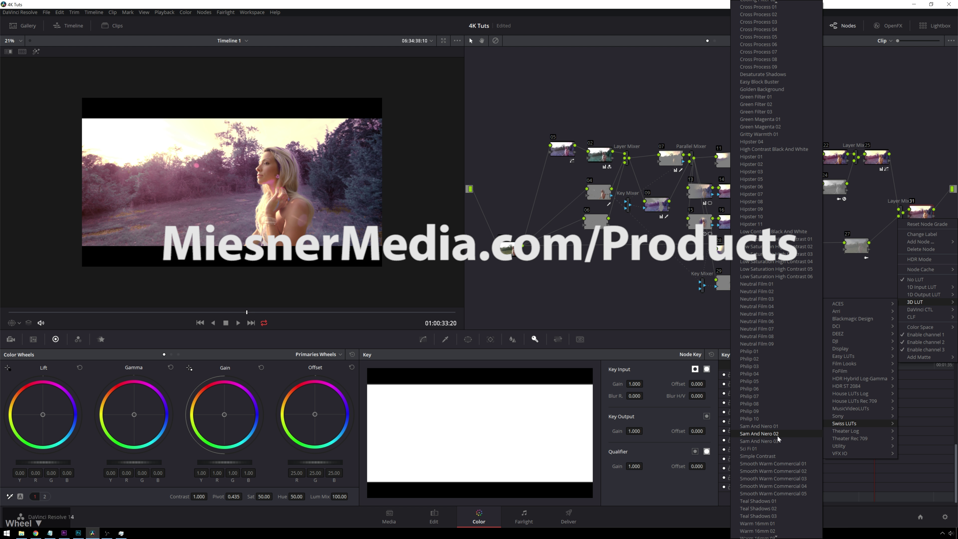
scroll(779, 435, down, 4)
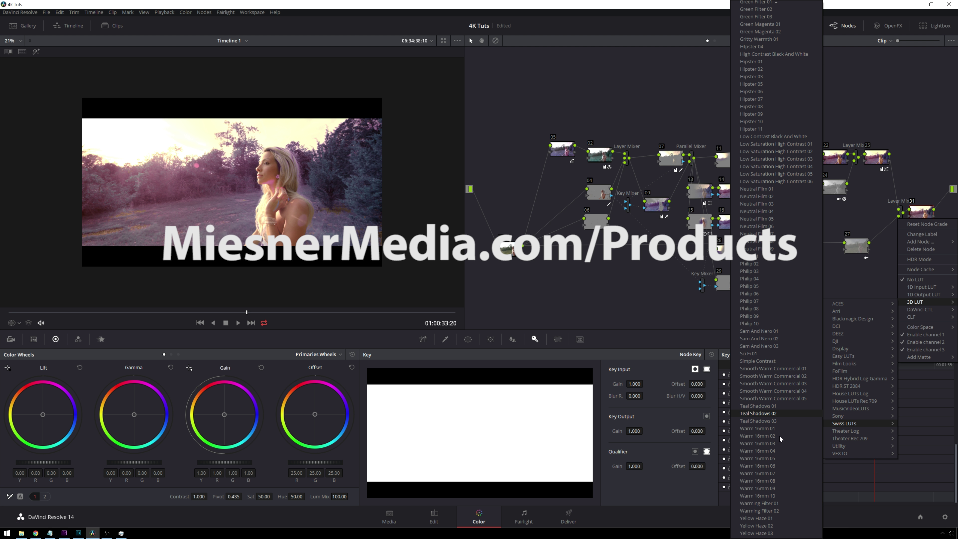
click(777, 341)
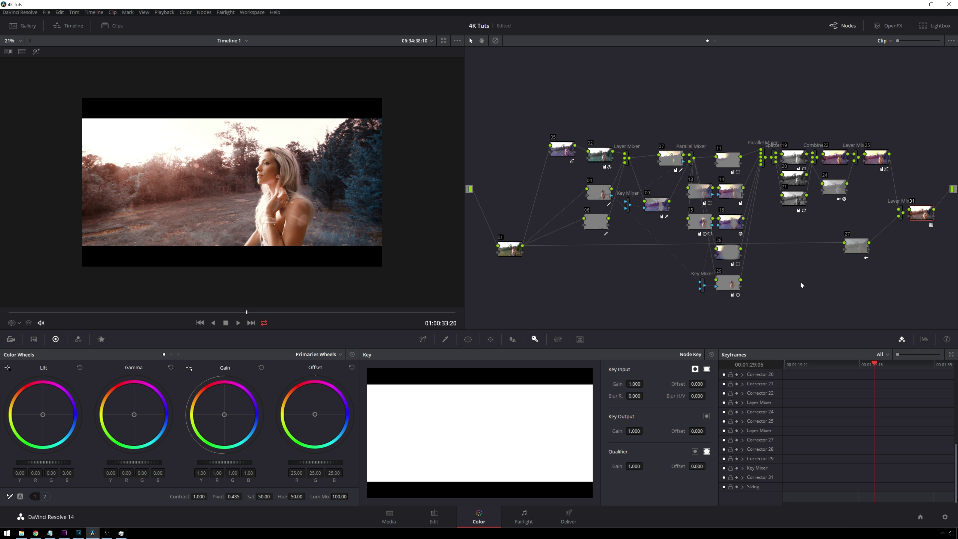
Reduce node 31's key output gain to 0.3.
drag(618, 435, 609, 431)
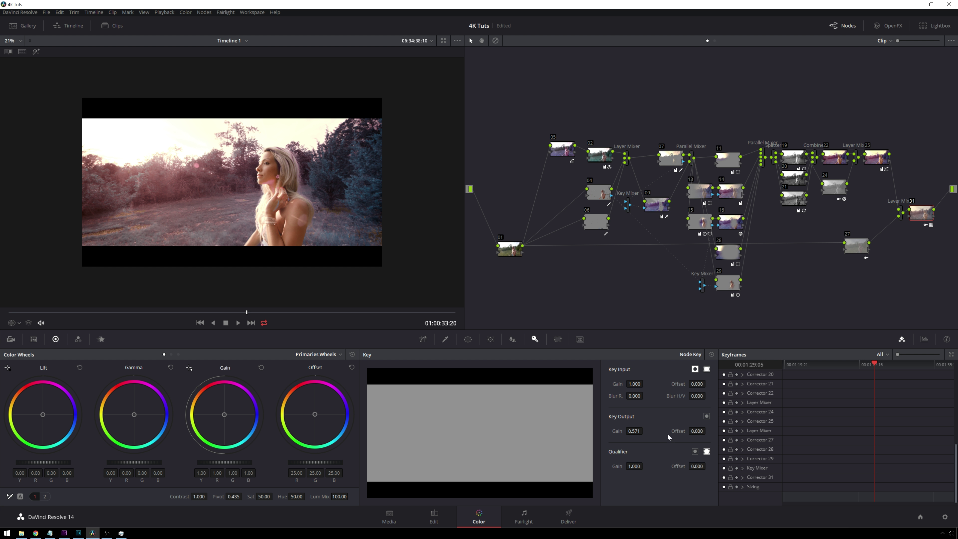
click(634, 431)
text(0.3)
key(Return)
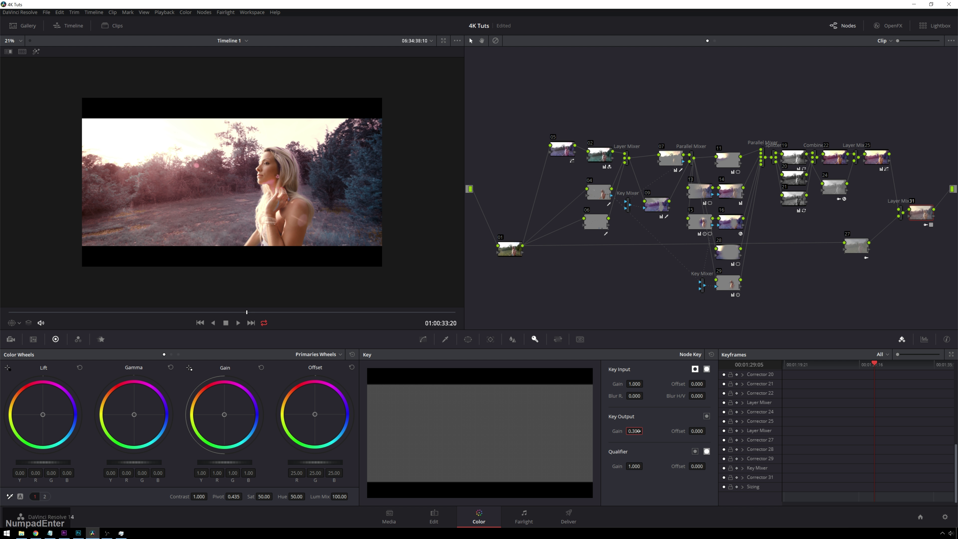
Set the key output gain of node 31 to 0.5.
drag(637, 433, 624, 435)
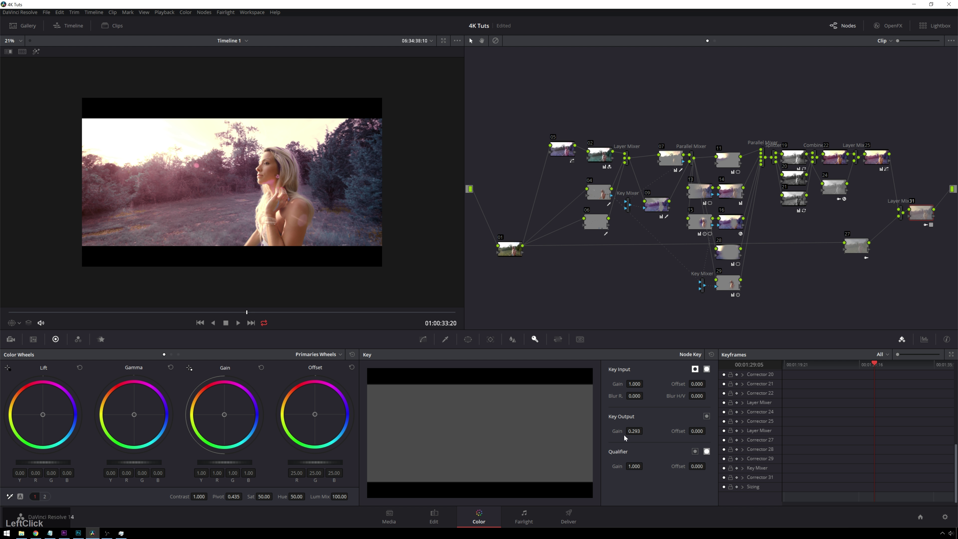
click(634, 431)
text(0.5)
key(KP_Enter)
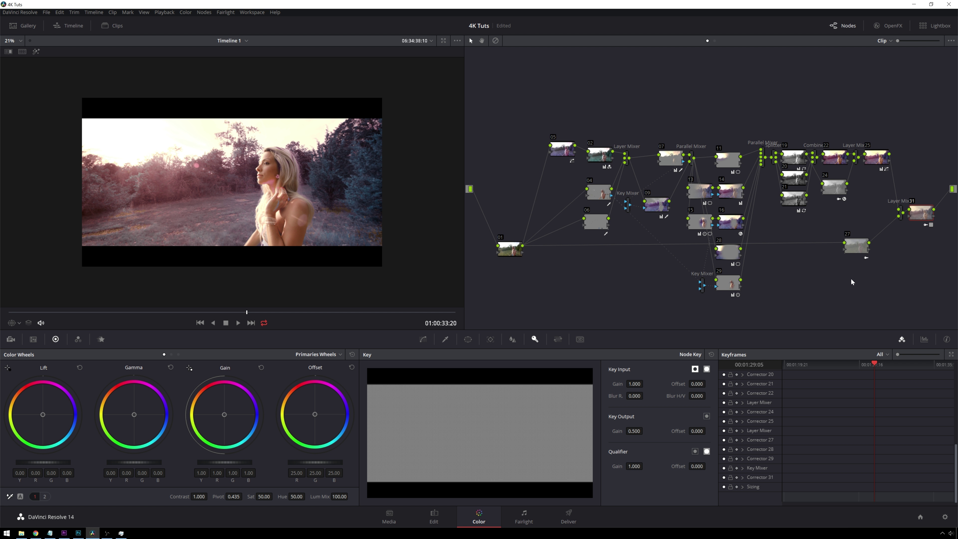
Toggle node 31 off and on to compare the picture with and without the LUT.
key(ctrl+d)
key(ctrl+d)
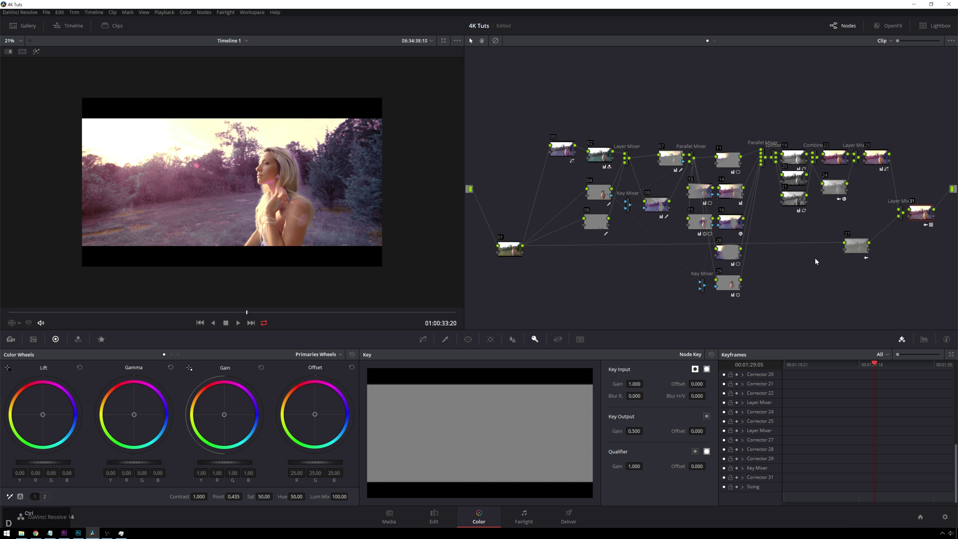
key(ctrl+d)
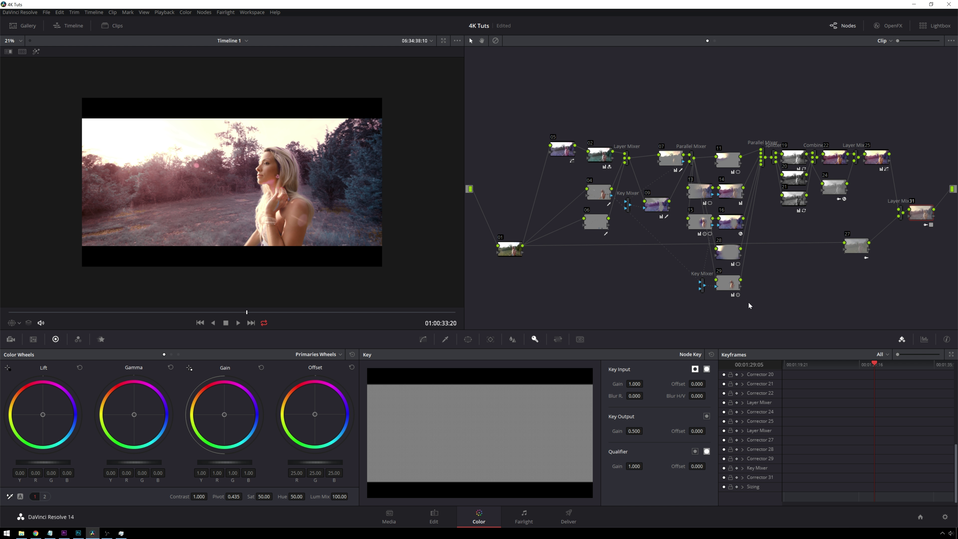
Move the lower Key Mixer further down, clear of node 29, and save the project.
drag(702, 292, 700, 303)
key(shift+h)
ctrl+click(781, 282)
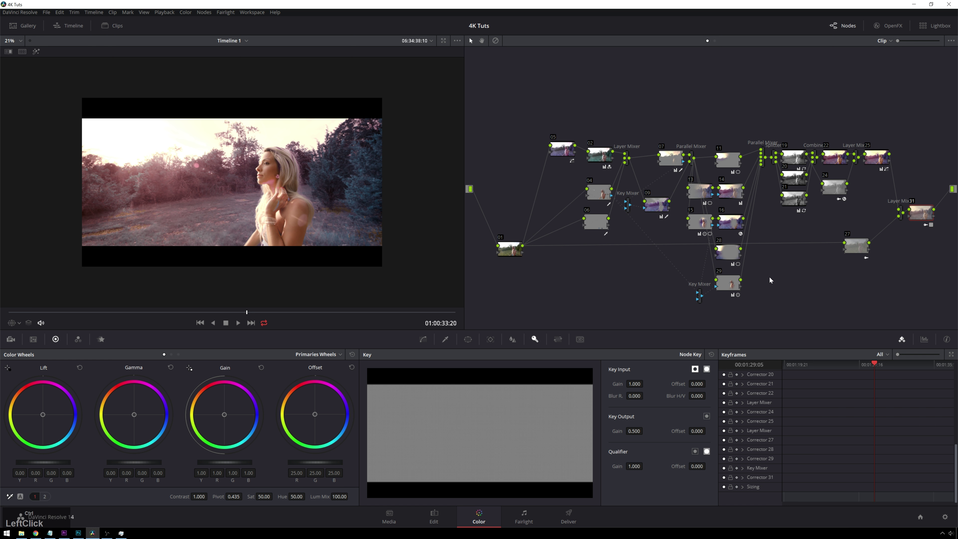
Start a blank version of the clip's grade by resetting all grades and nodes to a single corrector.
right_click(780, 275)
click(796, 279)
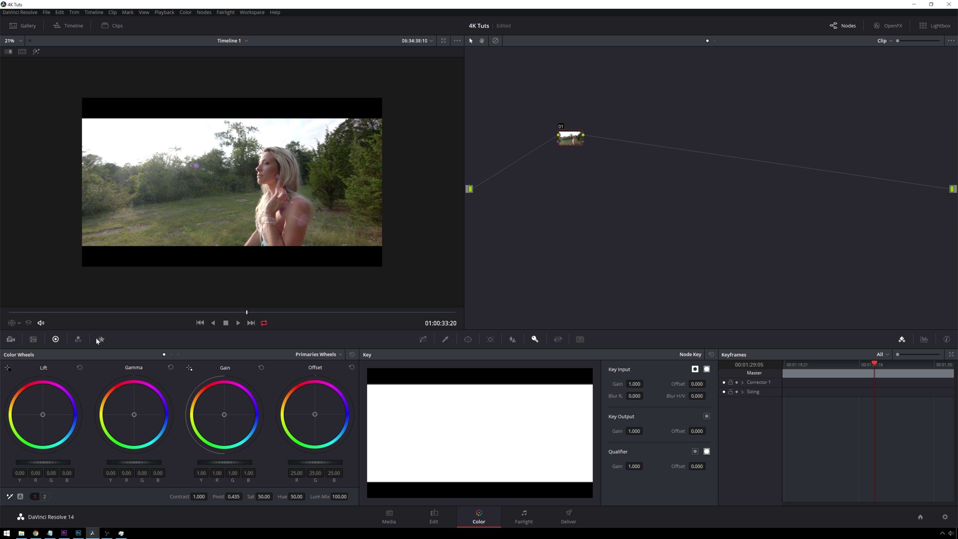
Swap the red and green channels, and the red and blue channels, on node 01 in the RGB Mixer.
click(79, 339)
click(15, 496)
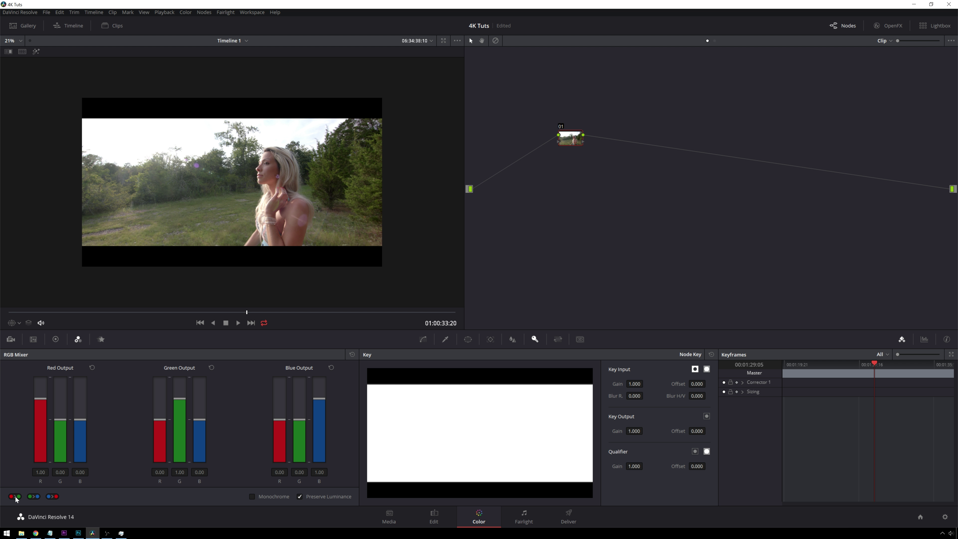
click(53, 497)
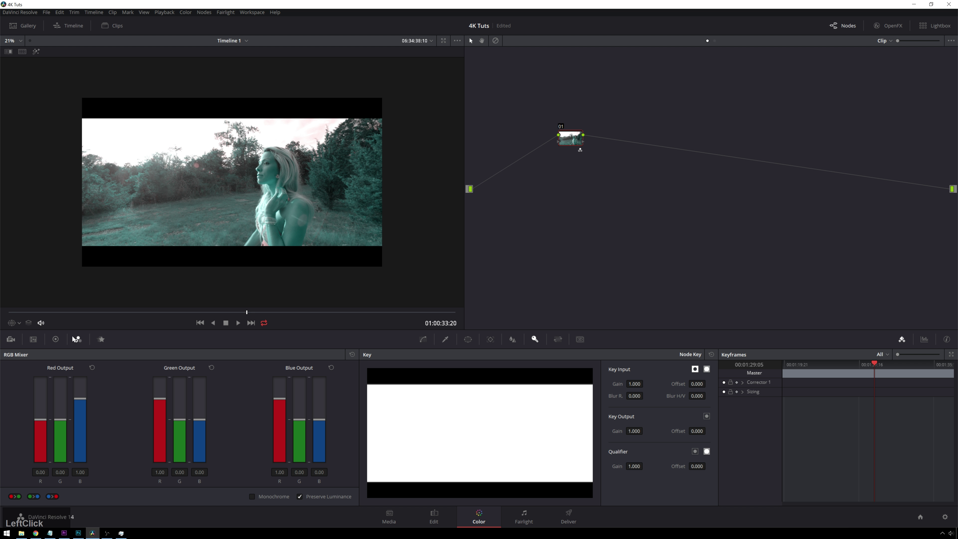
Set node 01's hue to 100 and raise the hue on a serial node added after it.
click(56, 339)
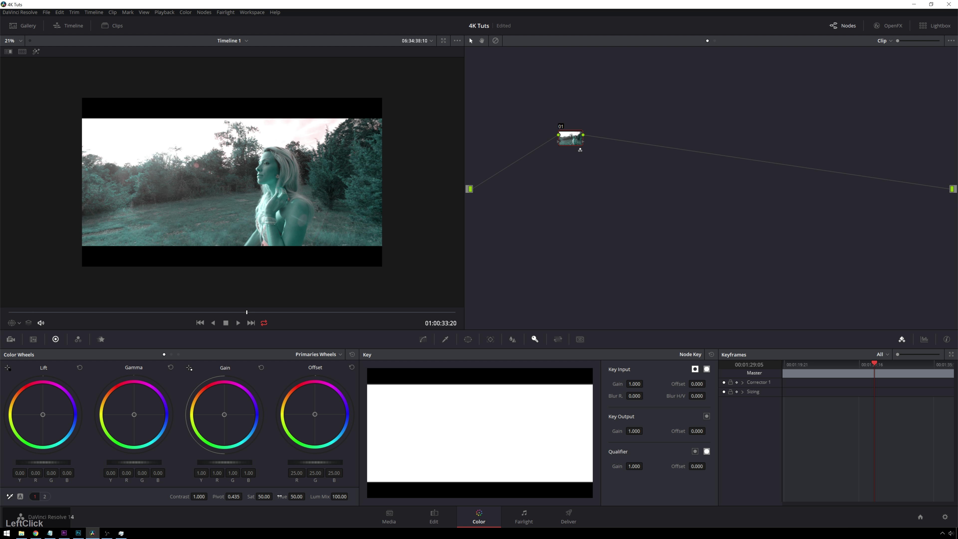
drag(297, 496, 307, 496)
key(alt+s)
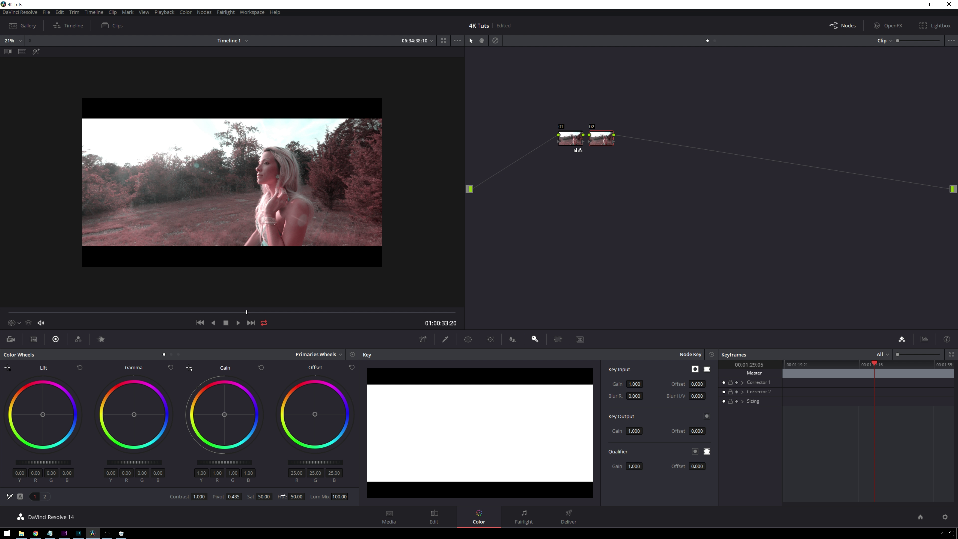
drag(283, 496, 307, 497)
Push node 01's gamma toward blue and its gain toward orange, with gain RGB about 1.23, 0.94 and 0.87.
click(566, 149)
drag(134, 414, 142, 421)
drag(224, 414, 222, 410)
drag(143, 421, 142, 427)
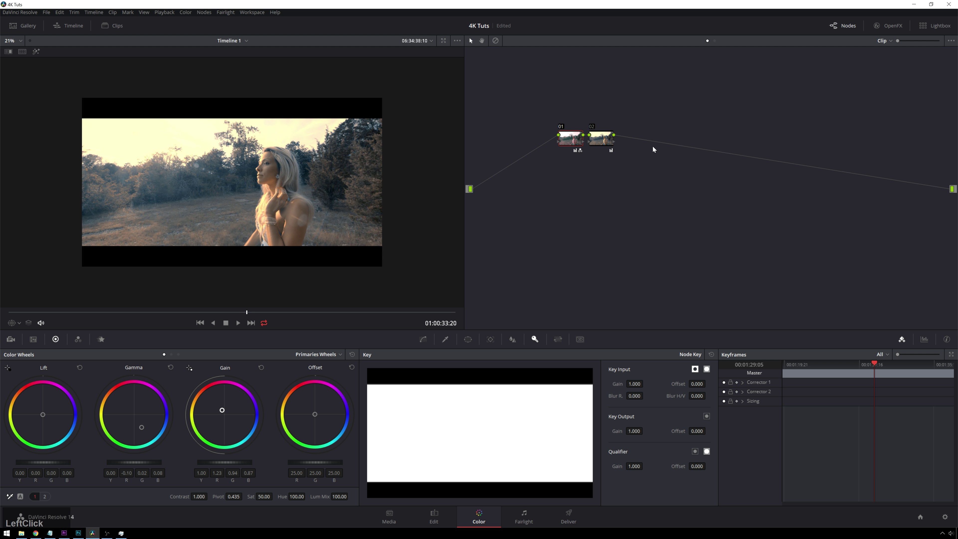
Reset all grades and nodes of the test grade.
right_click(574, 214)
click(590, 218)
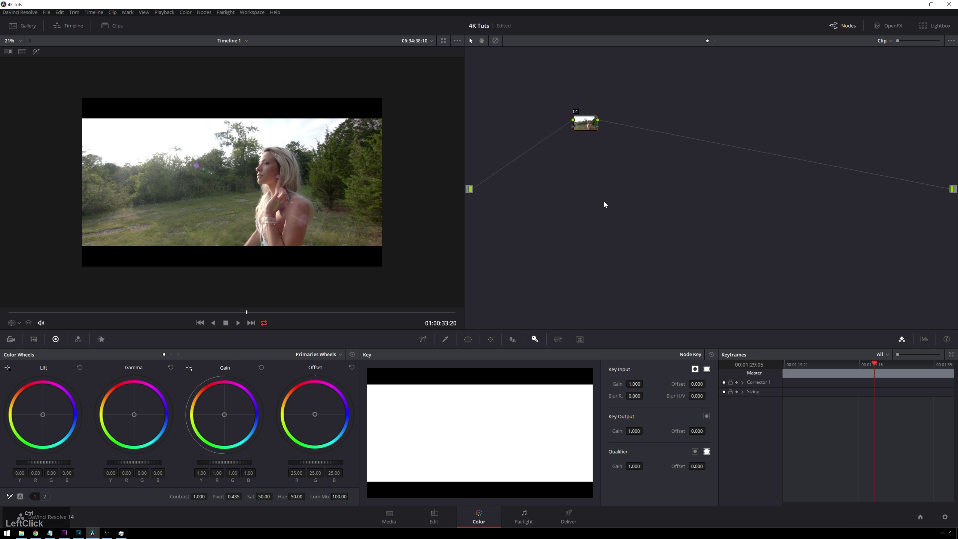
Cycle through the clip's four grade versions to compare the looks, ending on version 3.
key(ctrl+z)
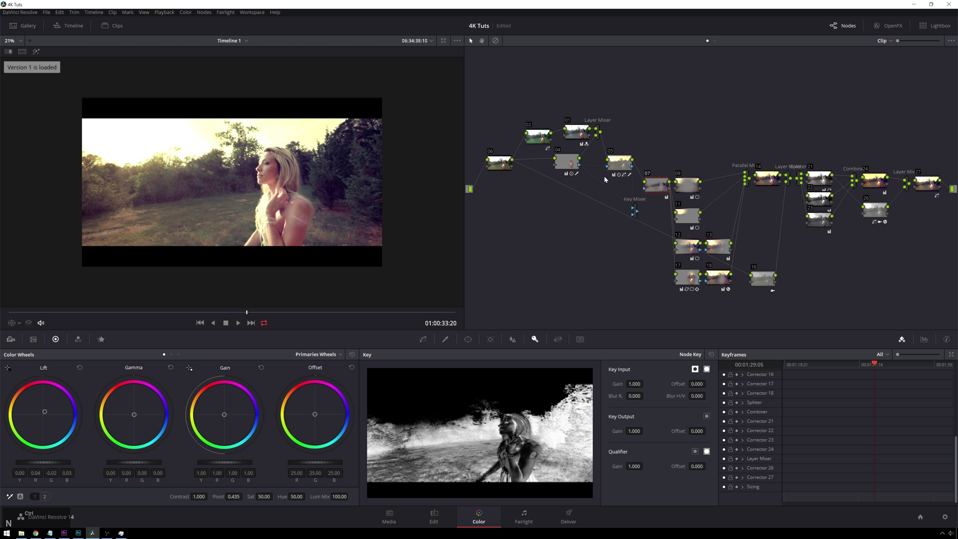
key(ctrl+n)
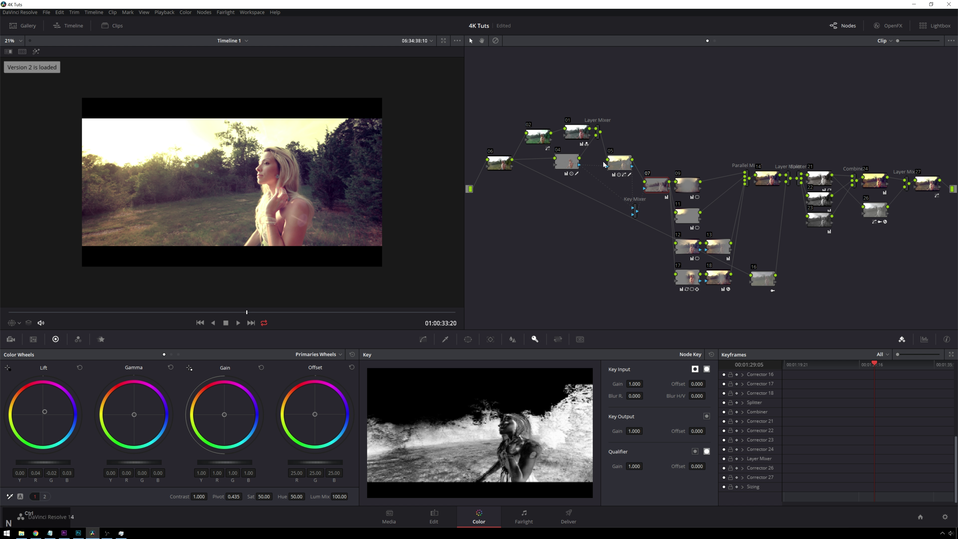
key(ctrl+n)
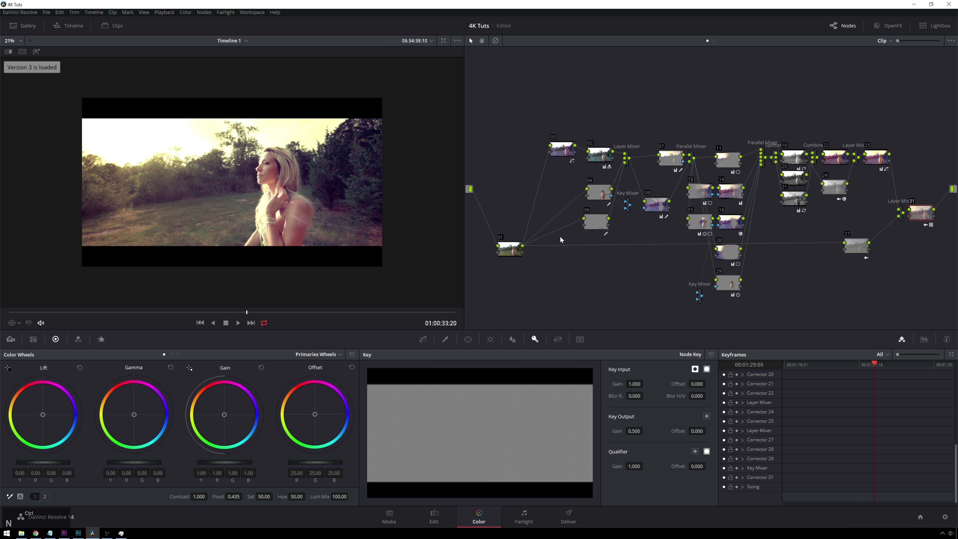
key(ctrl+n)
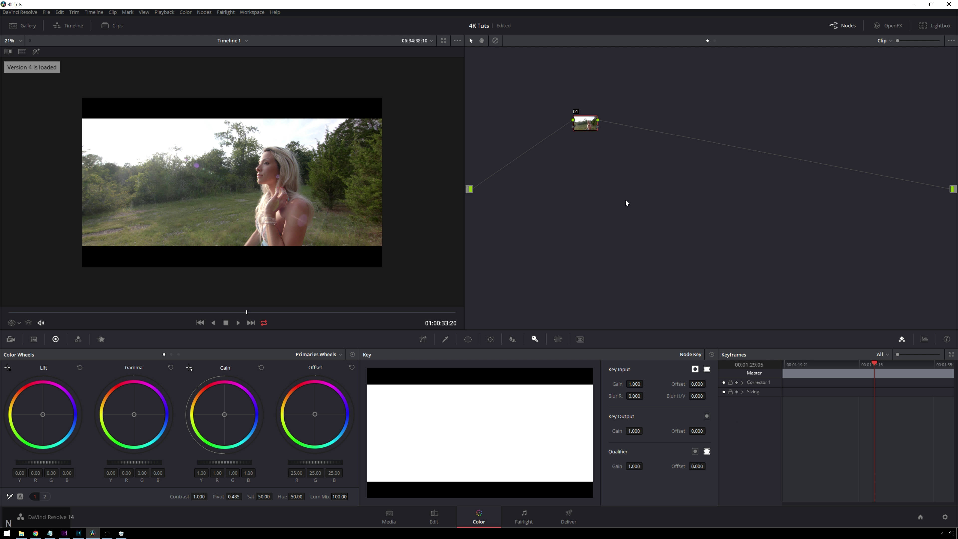
key(ctrl+n)
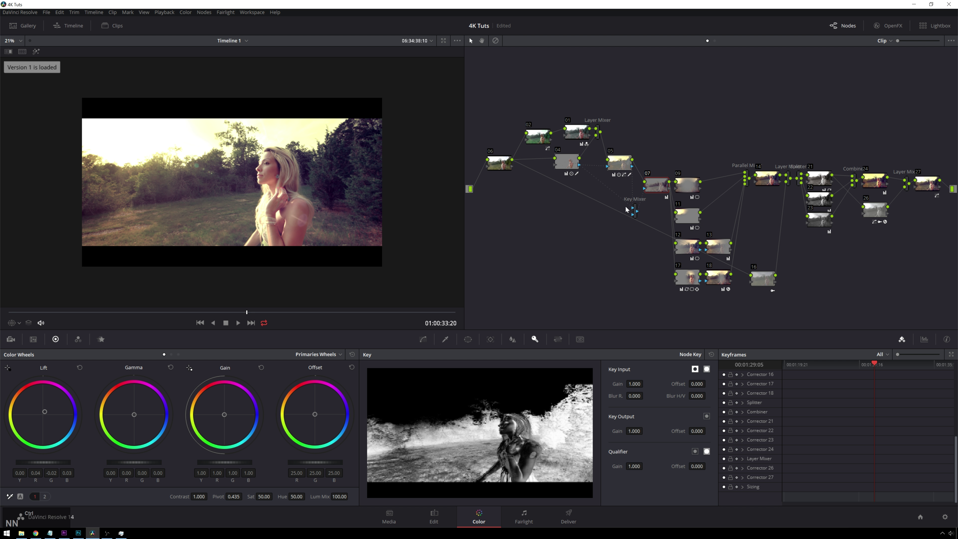
key(ctrl+n)
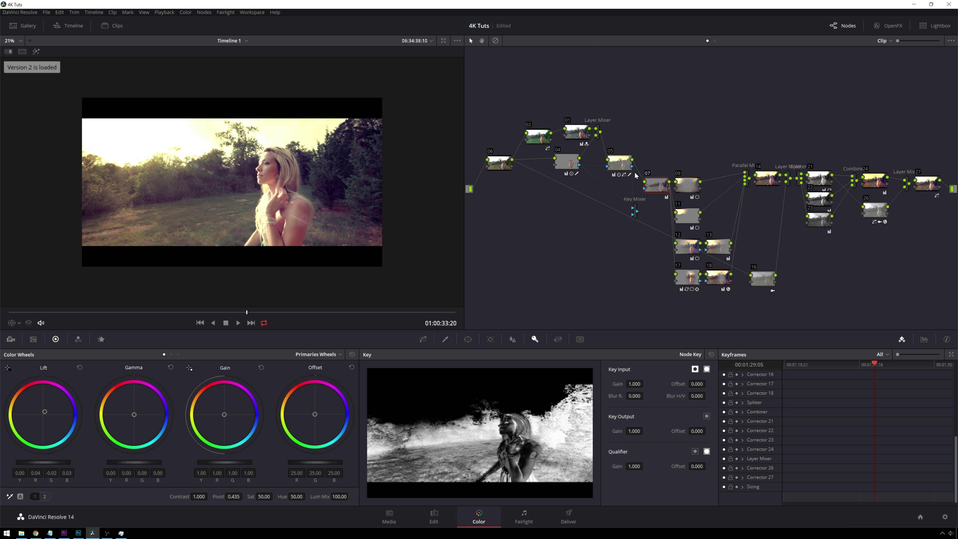
key(ctrl+n)
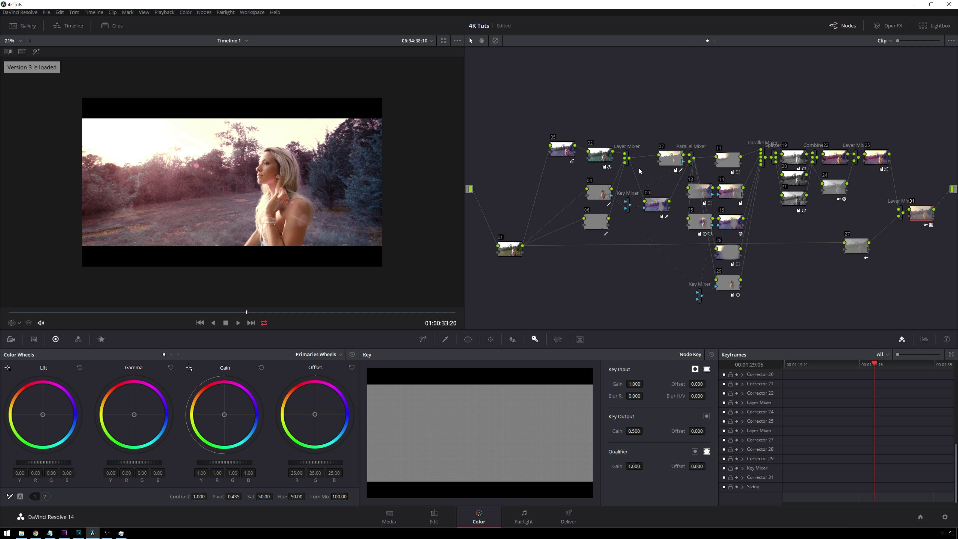
key(ctrl+b)
key(ctrl+n)
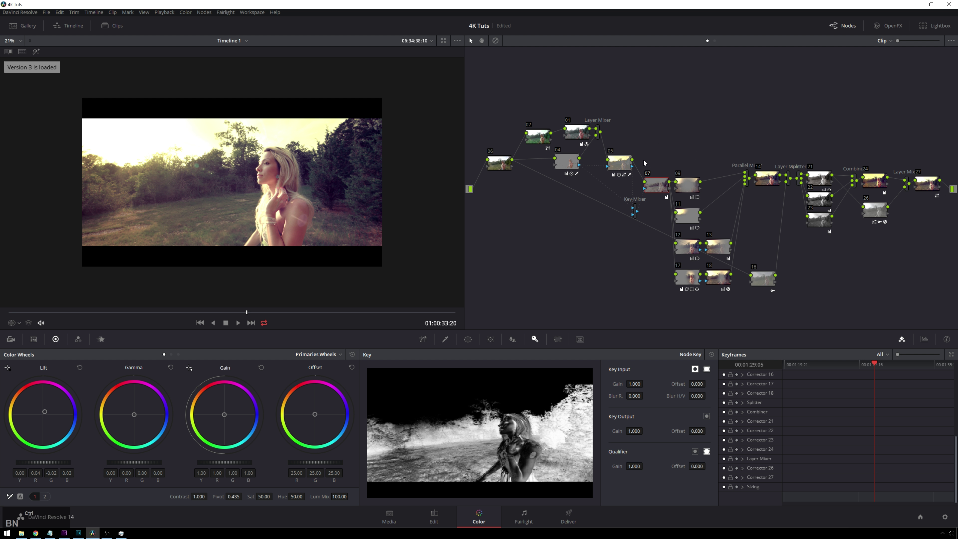
click(643, 158)
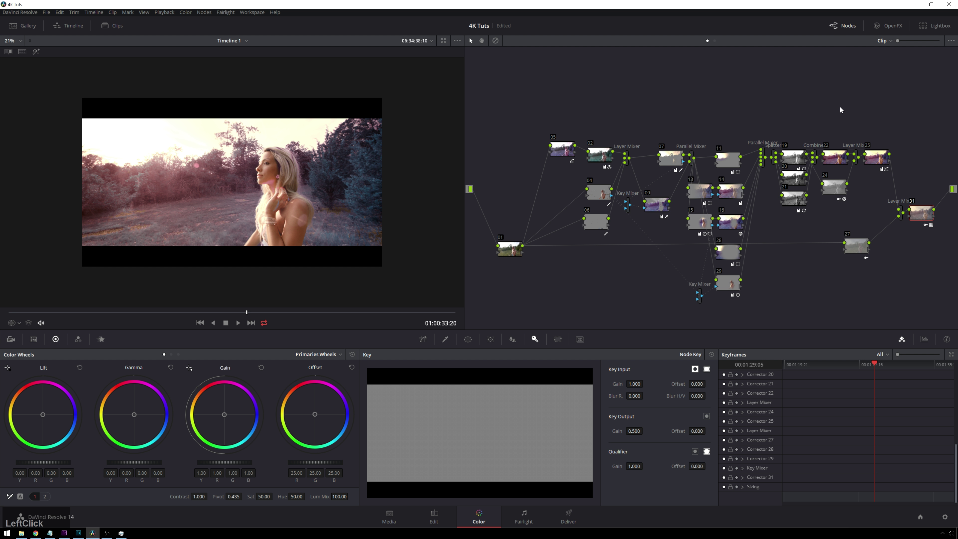